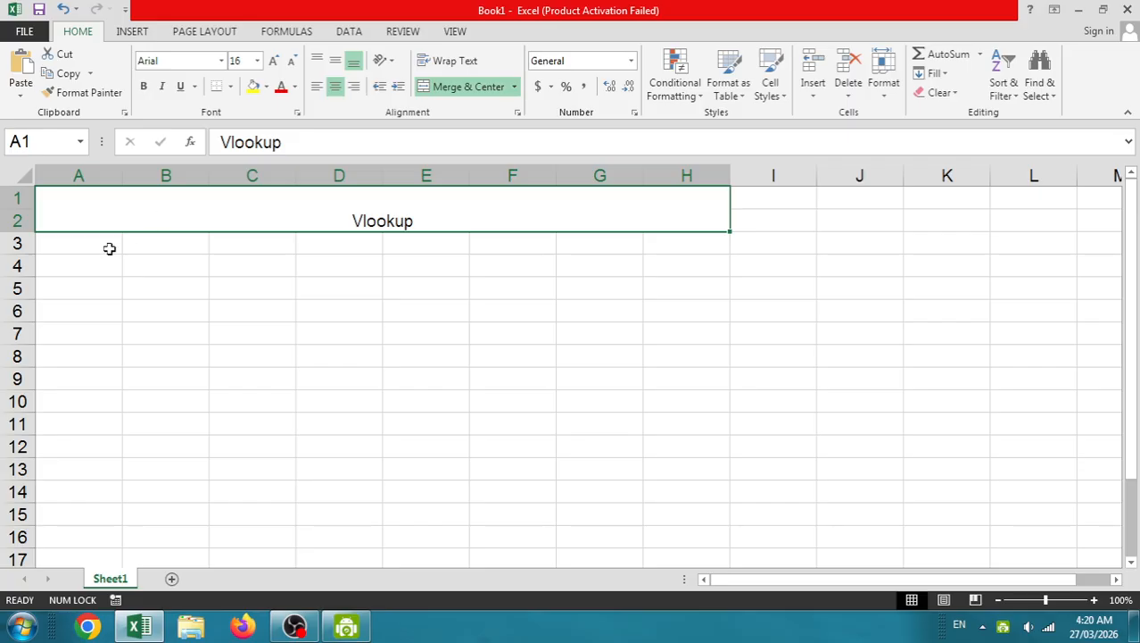
# Enter the column headers name, course, fee and gender in cells A3 to D3
pyautogui.click(105, 246)
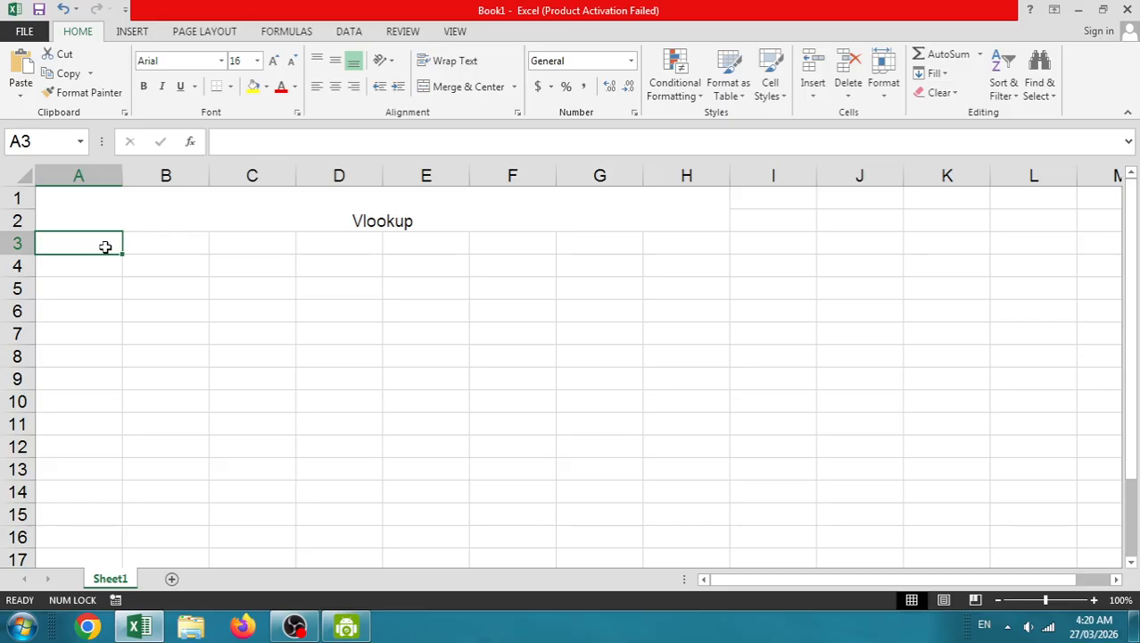
pyautogui.write('name')
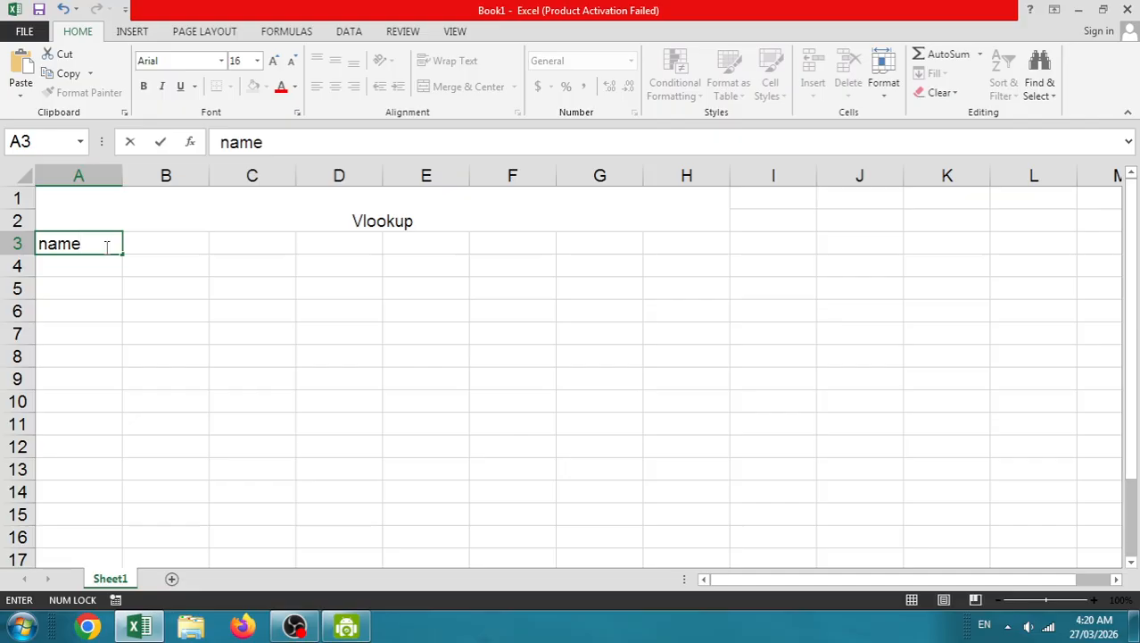
pyautogui.press('Tab')
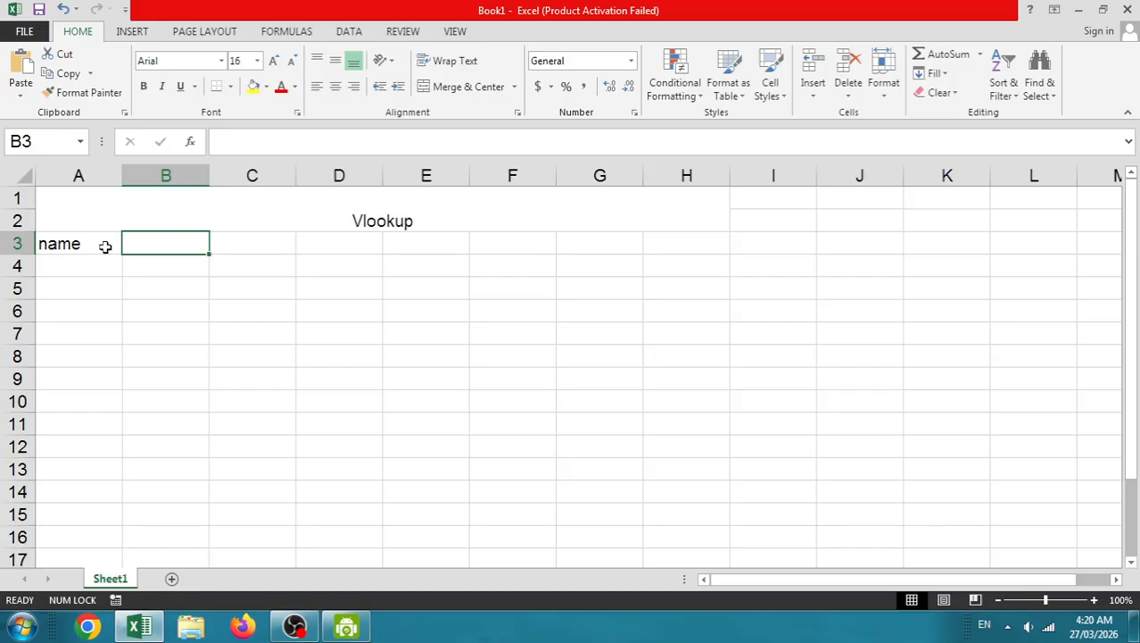
pyautogui.write('co')
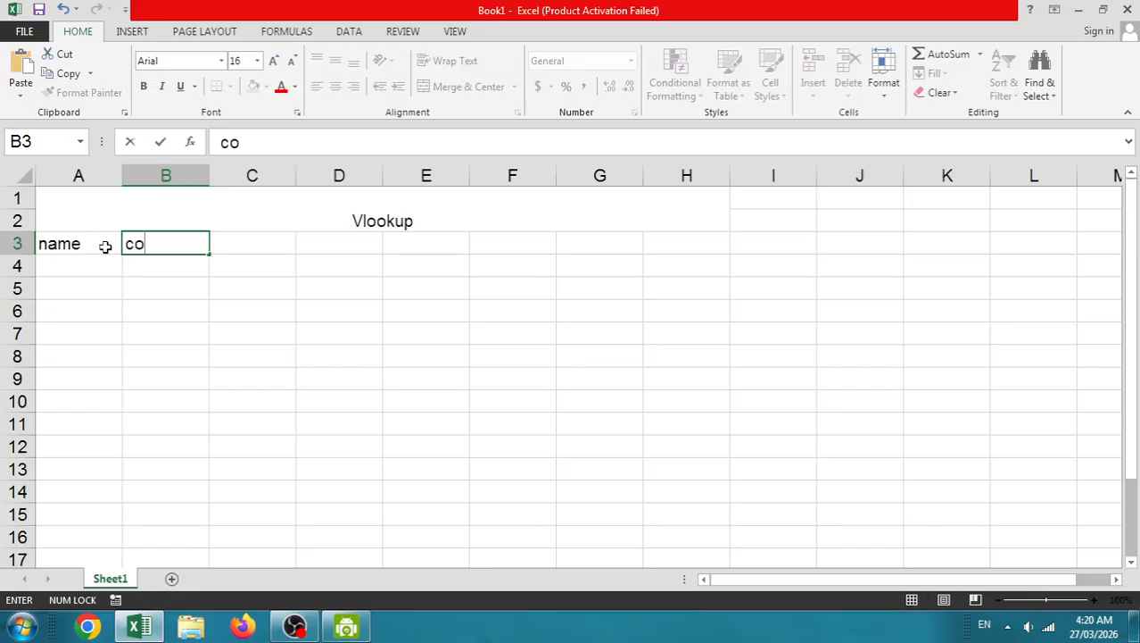
pyautogui.write('urse')
pyautogui.press('Tab')
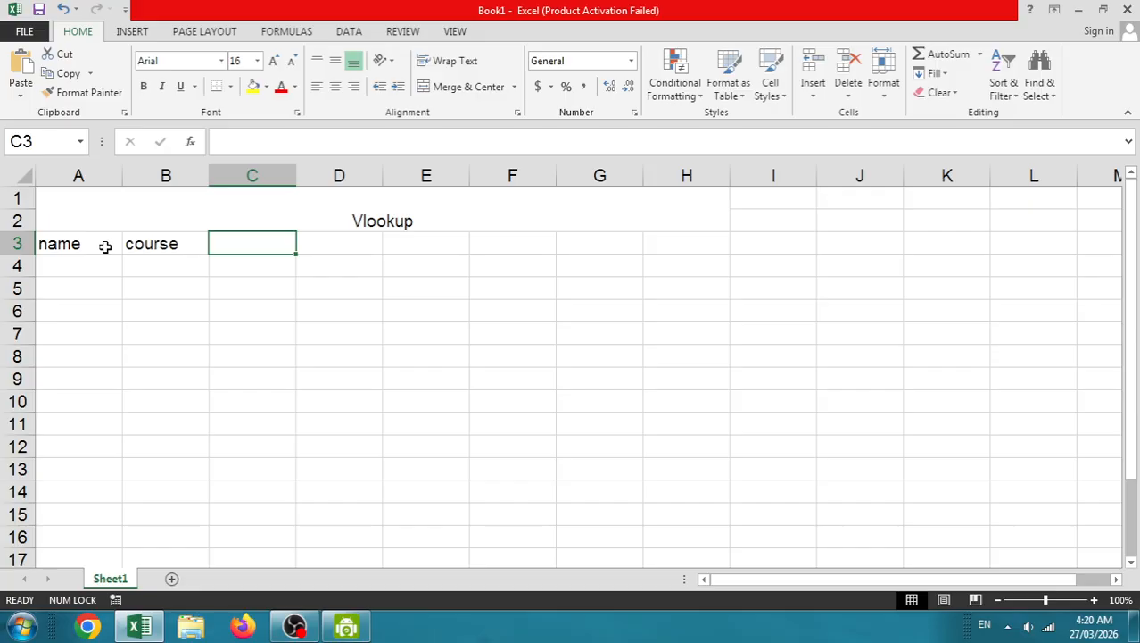
pyautogui.write('fee')
pyautogui.press('Tab')
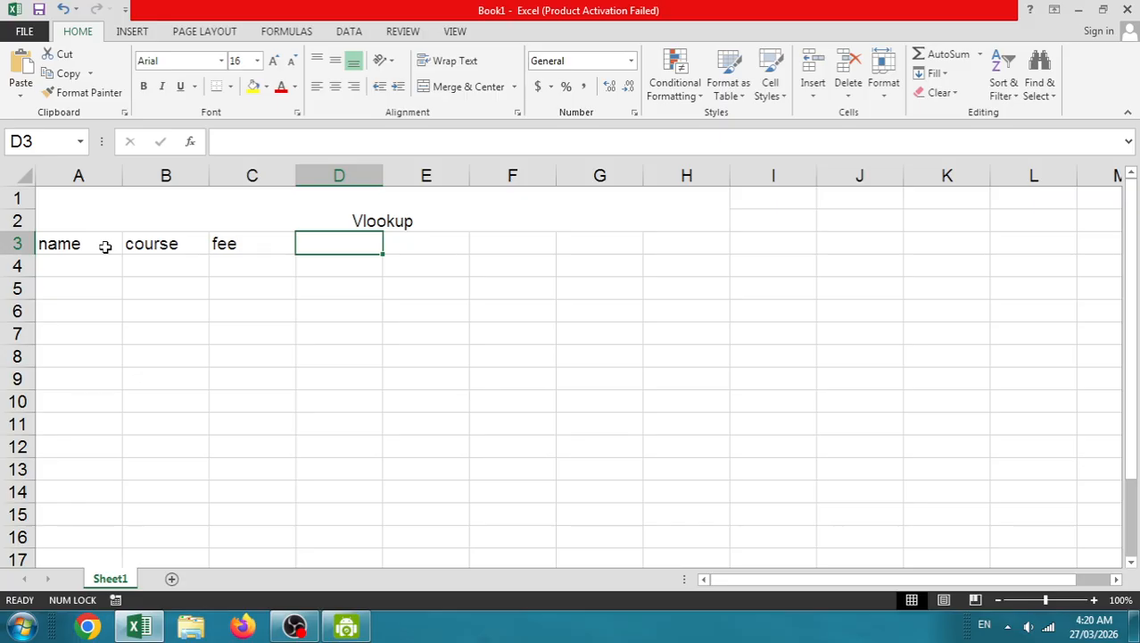
pyautogui.write('gender')
pyautogui.press('Tab')
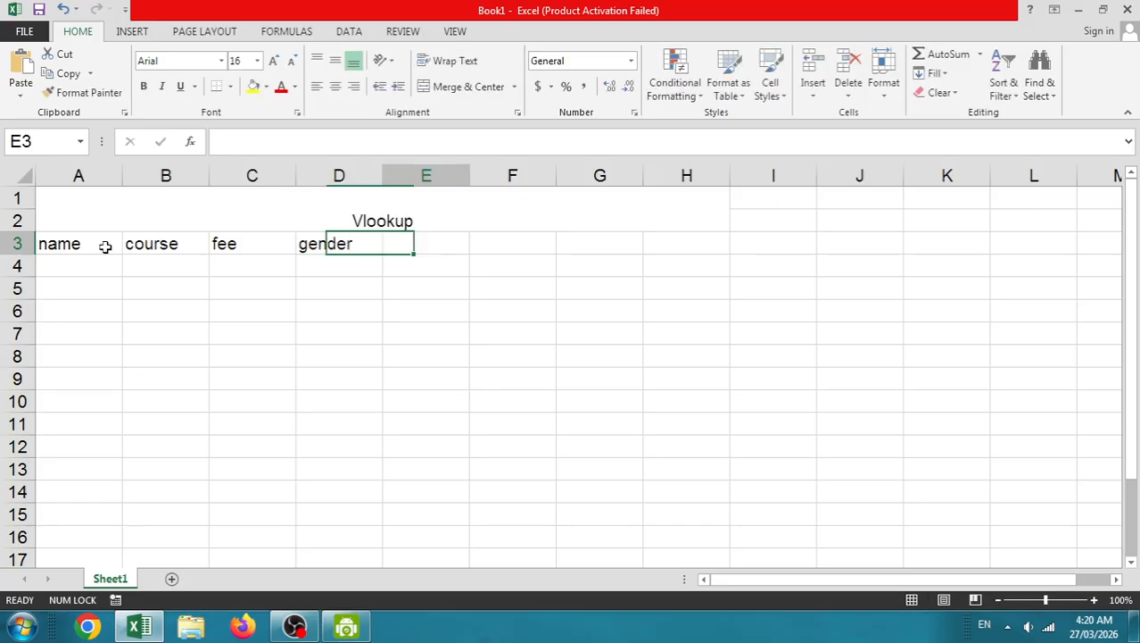
# Add the header "date of birth" in E3 and auto-fit column E to its text
pyautogui.write('date')
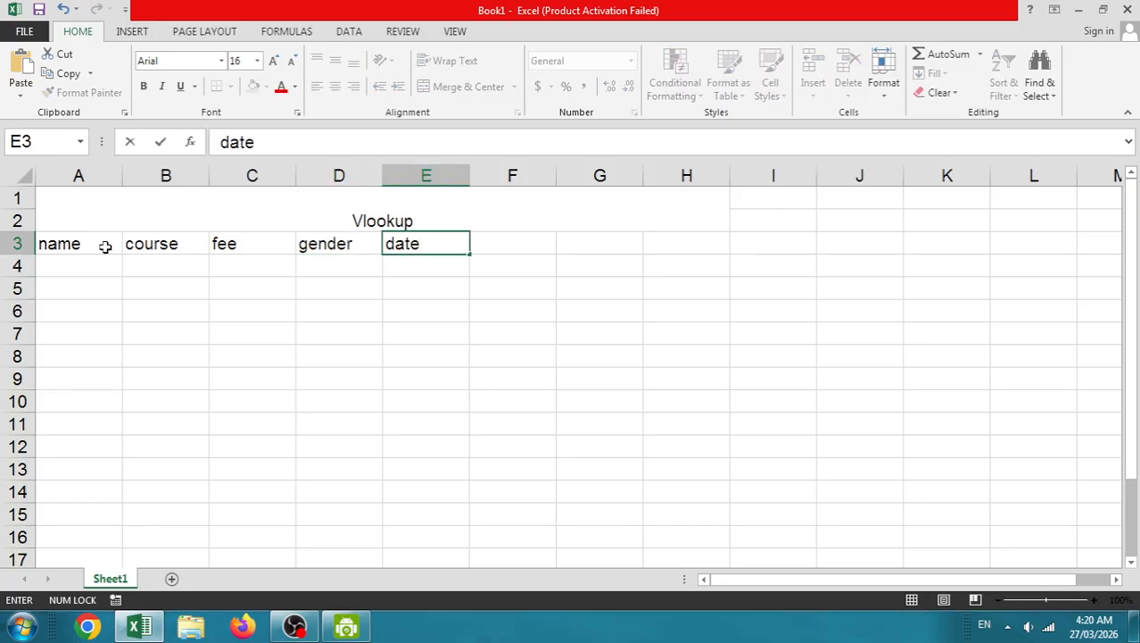
pyautogui.write(' of brirth')
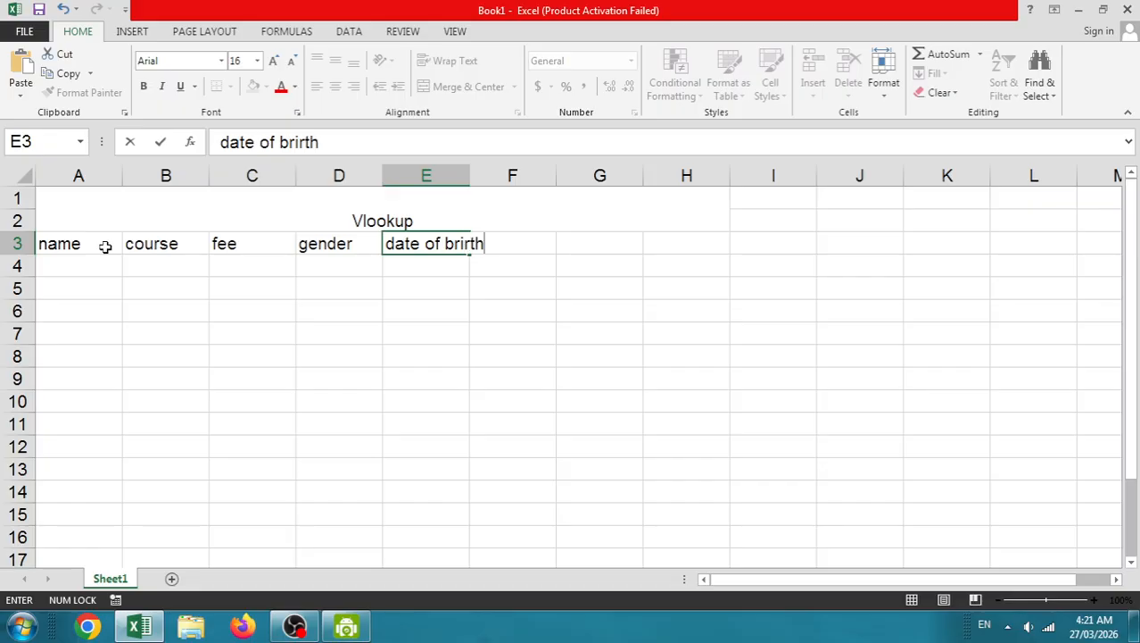
pyautogui.press('BackSpace')
pyautogui.press('BackSpace')
pyautogui.press('BackSpace')
pyautogui.press('BackSpace')
pyautogui.press('BackSpace')
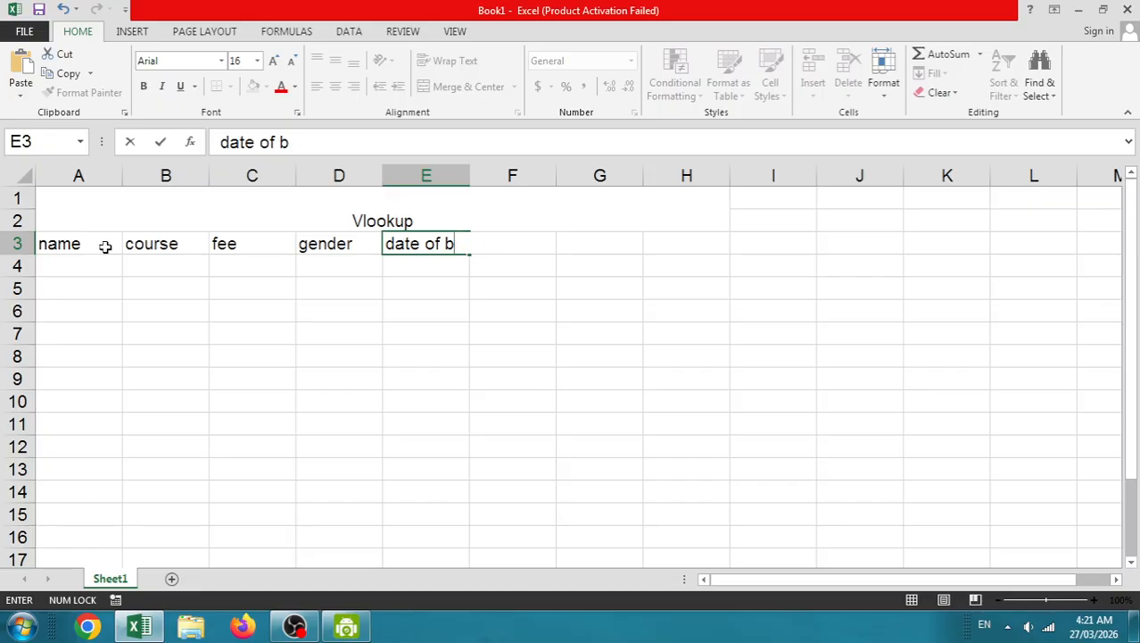
pyautogui.write('irth')
pyautogui.click(332, 372)
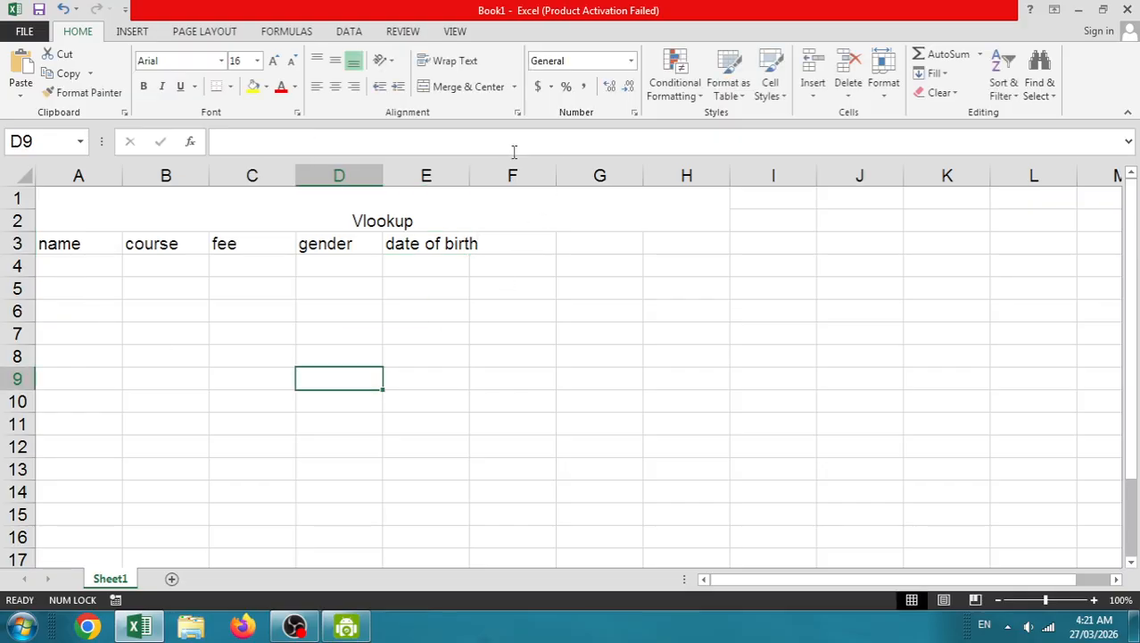
pyautogui.doubleClick(471, 175)
# Enter the first two students' first names in lowercase in cells A4 and A5
pyautogui.click(85, 261)
pyautogui.write('aman')
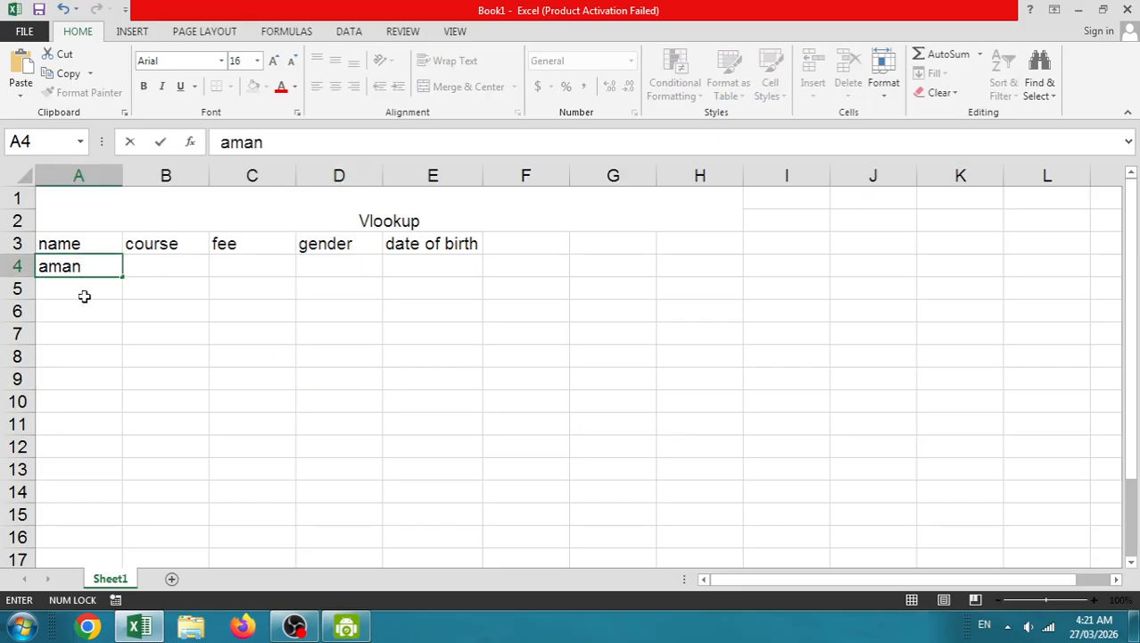
pyautogui.click(84, 295)
pyautogui.write('sanjy')
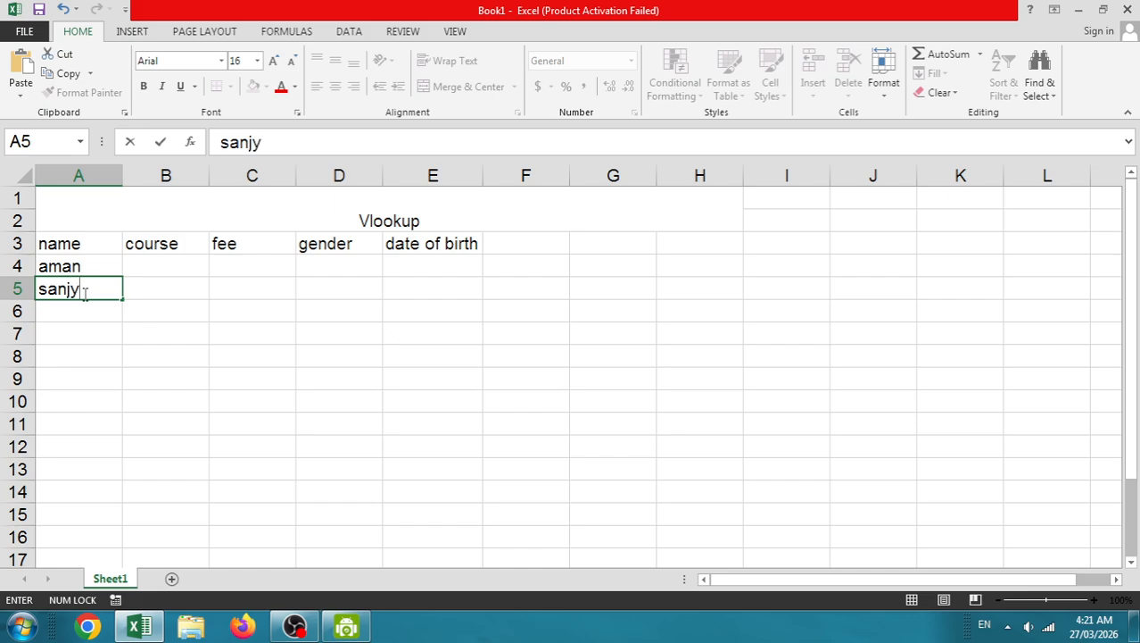
pyautogui.press('BackSpace')
pyautogui.press('BackSpace')
pyautogui.press('BackSpace')
pyautogui.press('BackSpace')
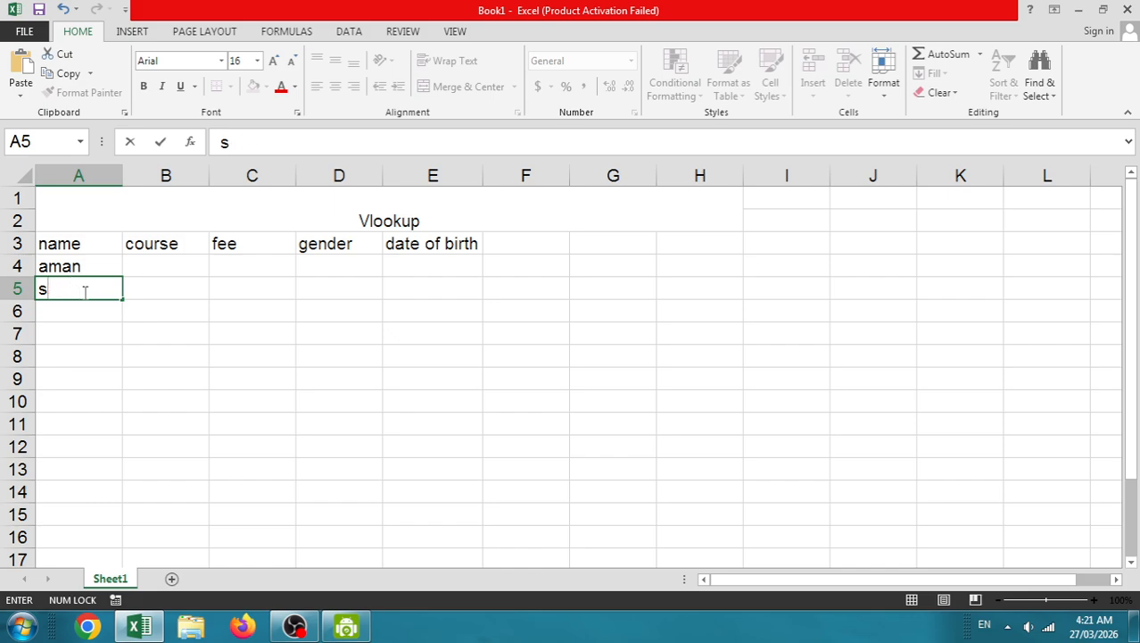
pyautogui.write('anjay')
pyautogui.press('Return')
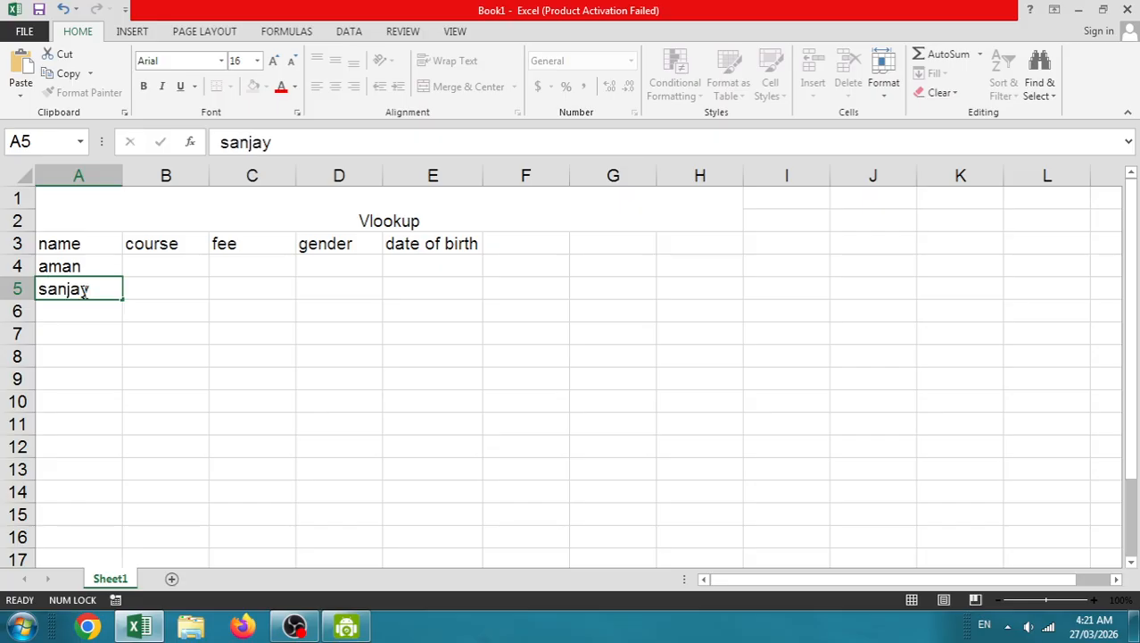
# Enter three more students' first names in lowercase in cells A6 to A8
pyautogui.write('ankit')
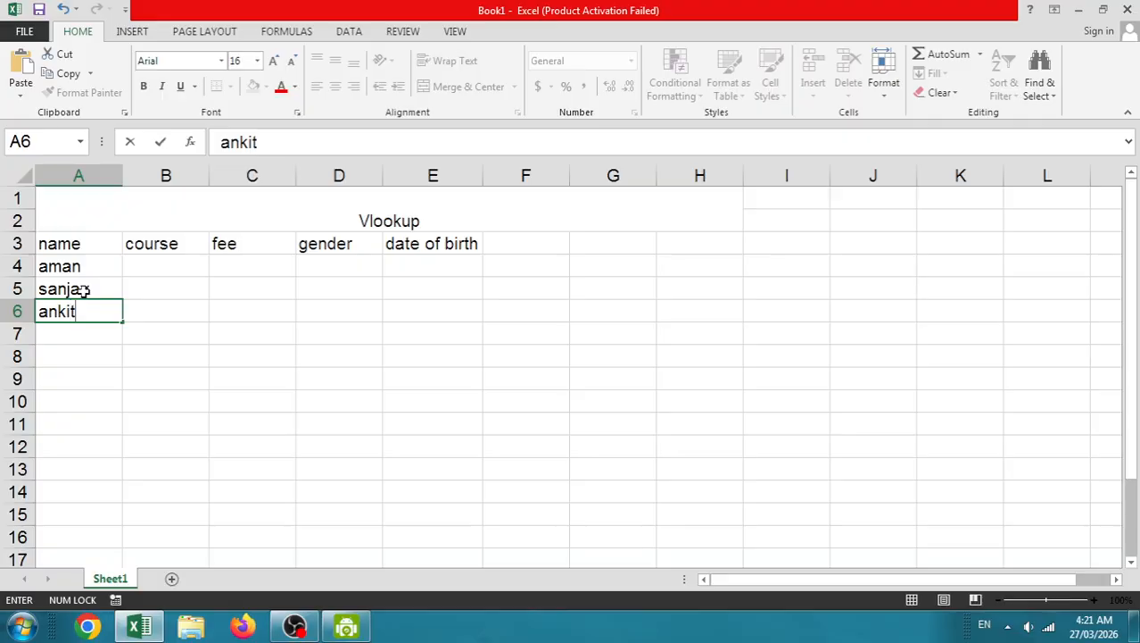
pyautogui.press('Return')
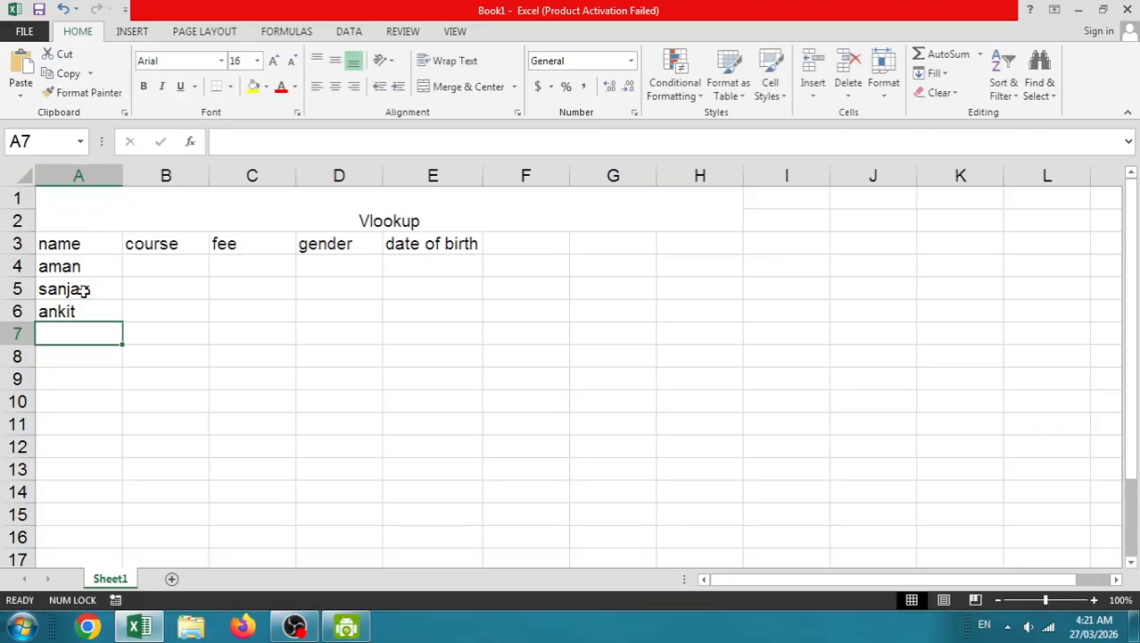
pyautogui.write('om')
pyautogui.press('Return')
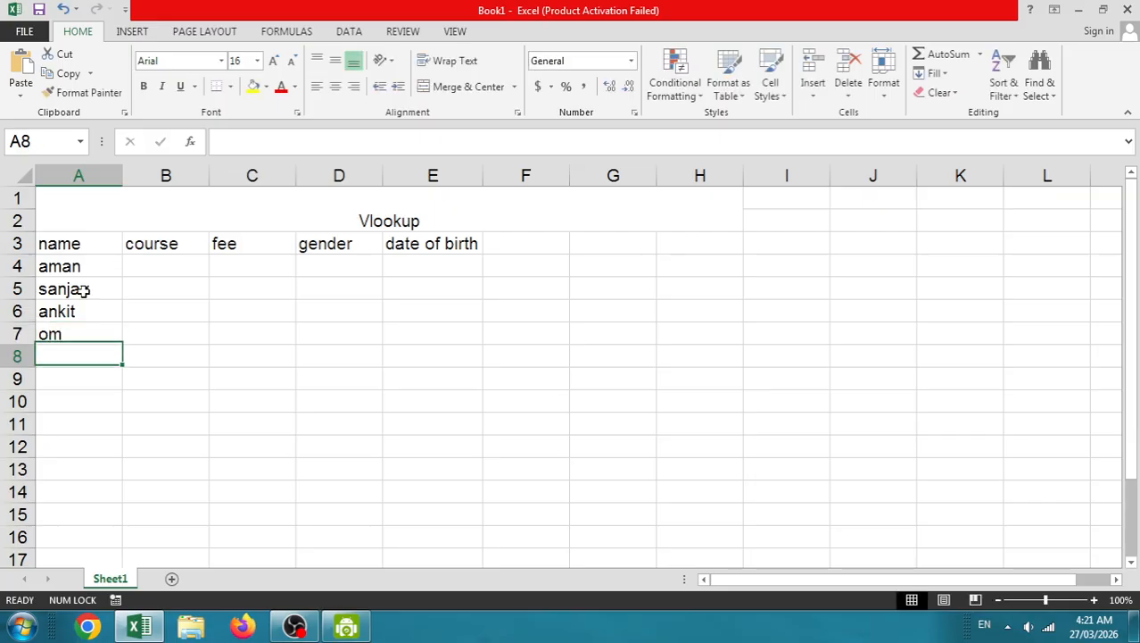
pyautogui.write('anju')
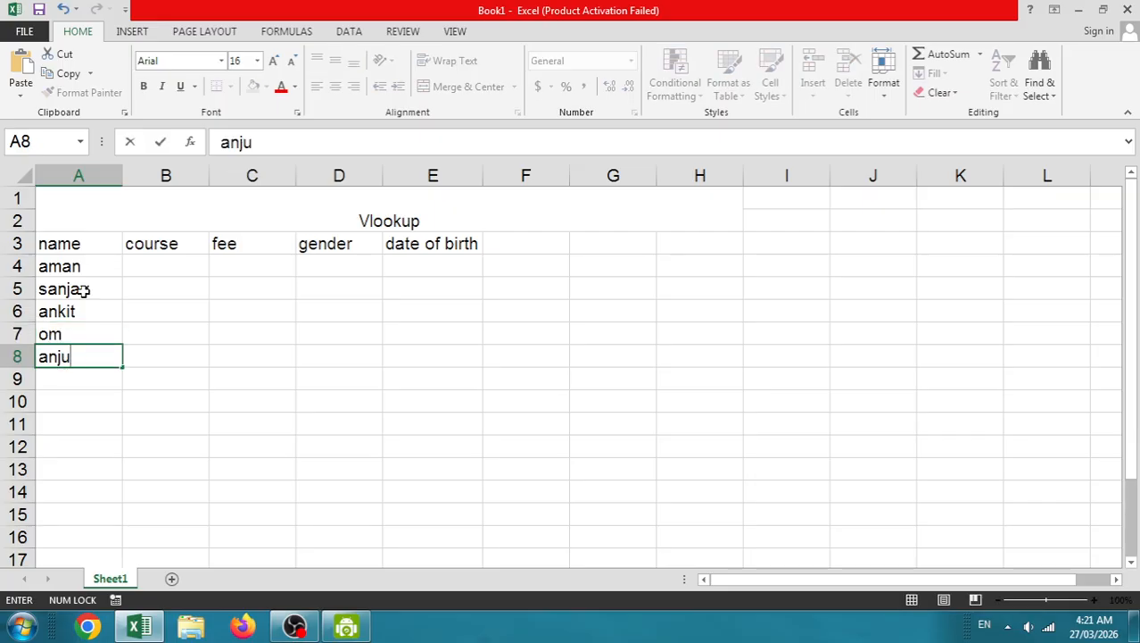
# Fill in the courses dca, adca and dtp for the first three students in cells B4 to B6
pyautogui.click(166, 267)
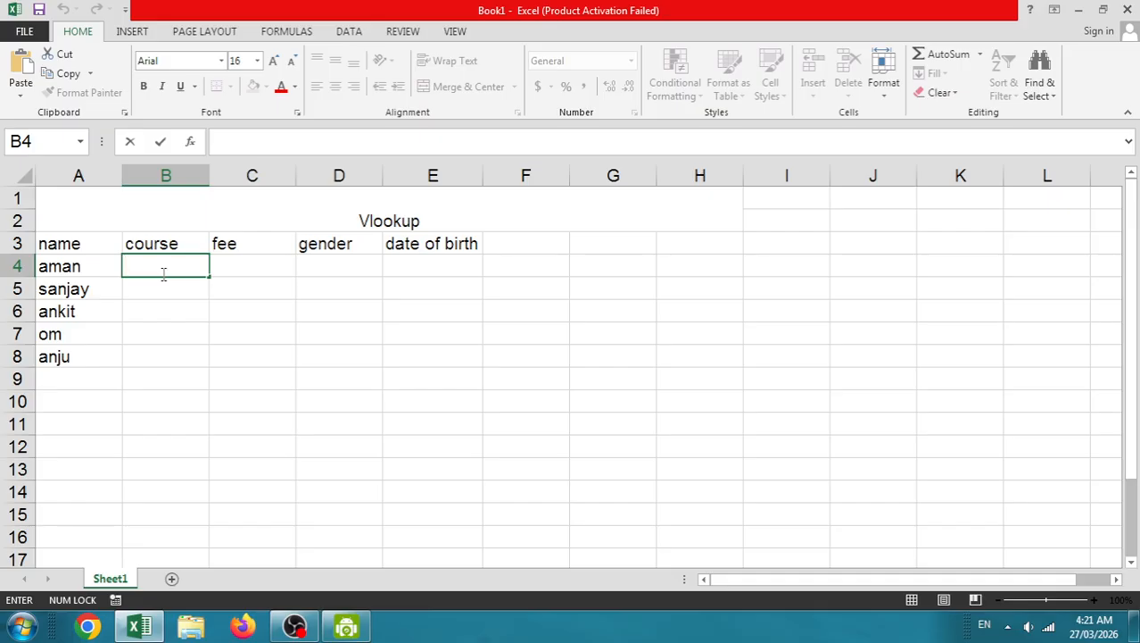
pyautogui.write('dca')
pyautogui.press('Return')
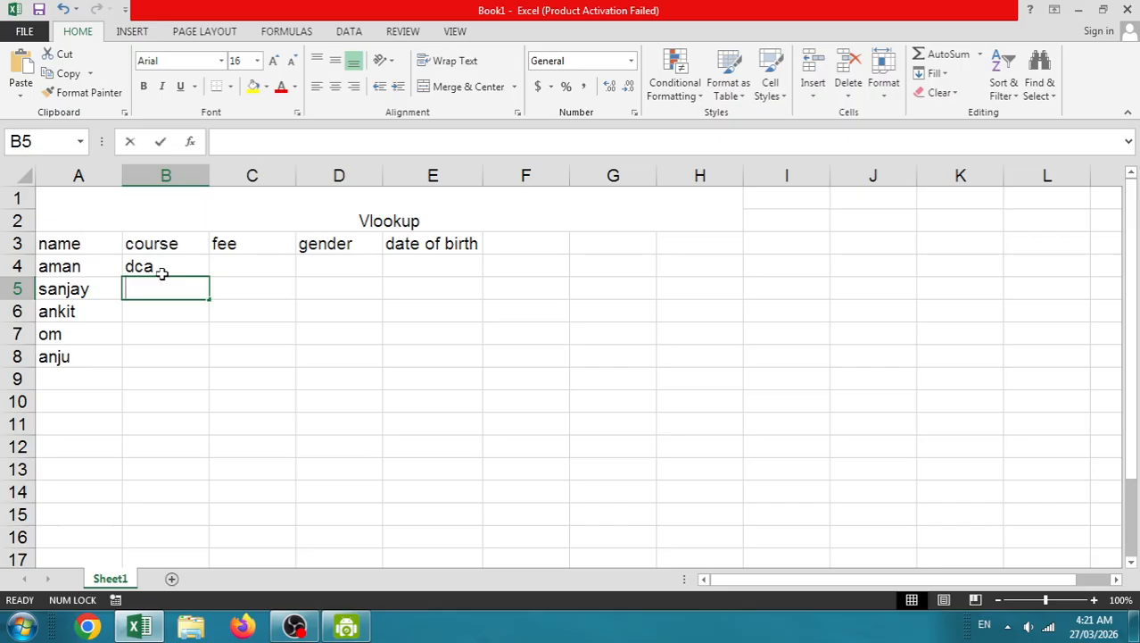
pyautogui.write('adca')
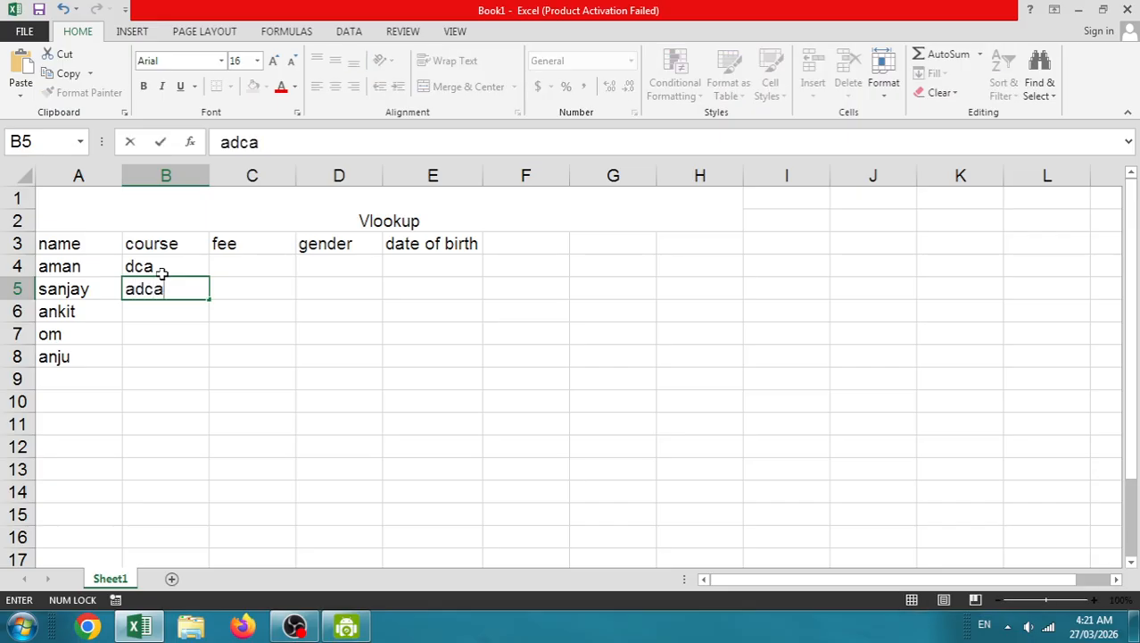
pyautogui.press('Return')
pyautogui.write('1')
pyautogui.press('BackSpace')
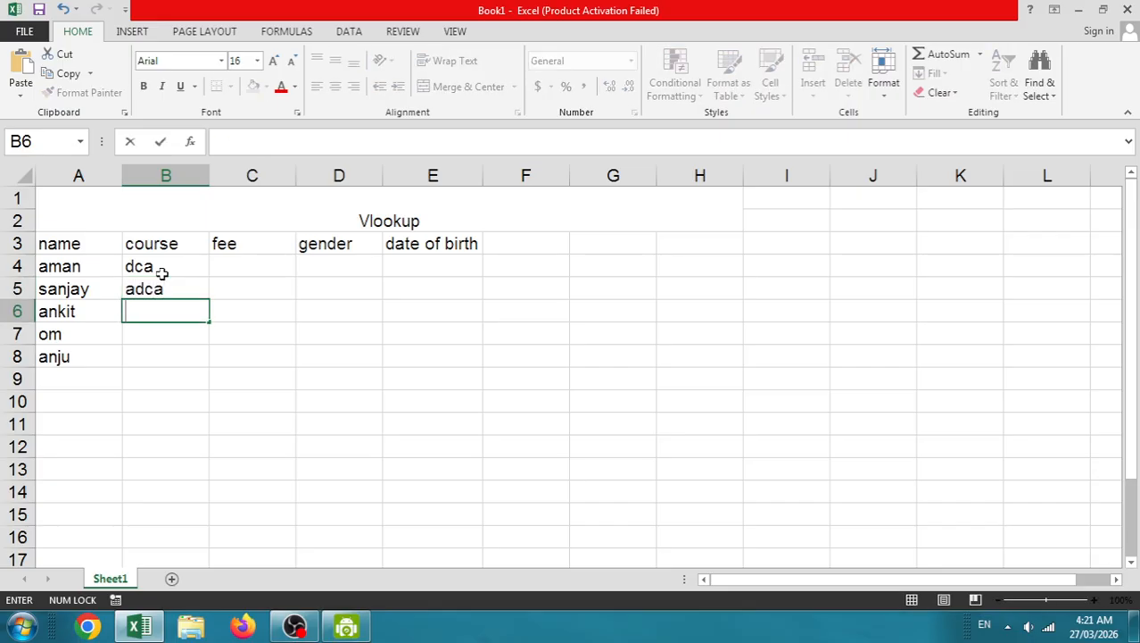
pyautogui.write('dtp')
pyautogui.press('Return')
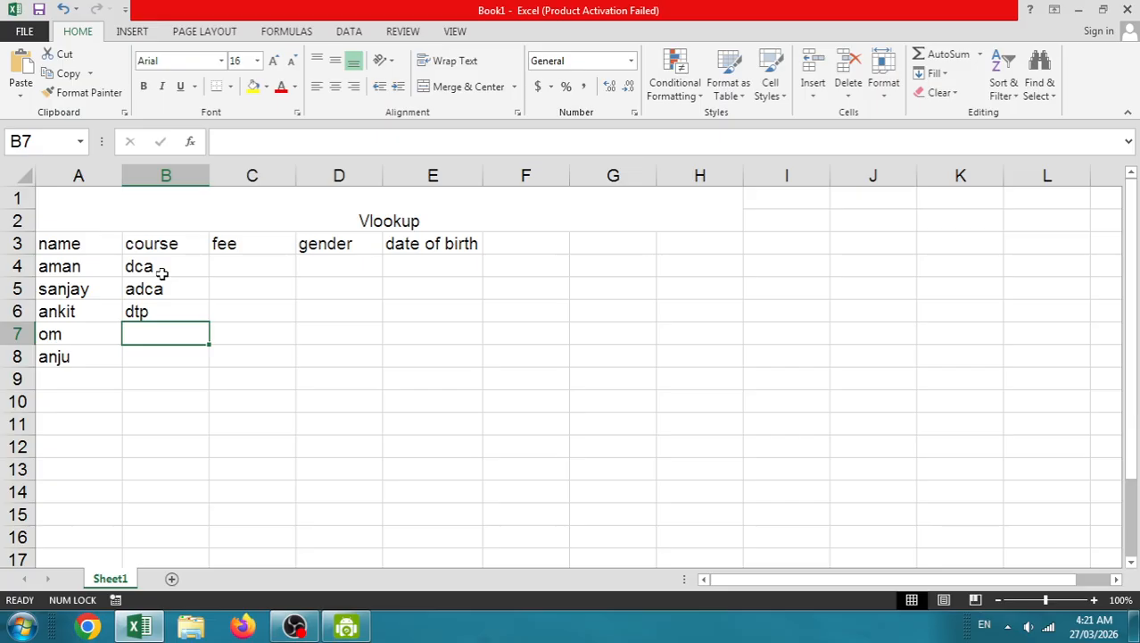
# Fill in the courses ccc and internet for the last two students in cells B7 and B8
pyautogui.write('dfa')
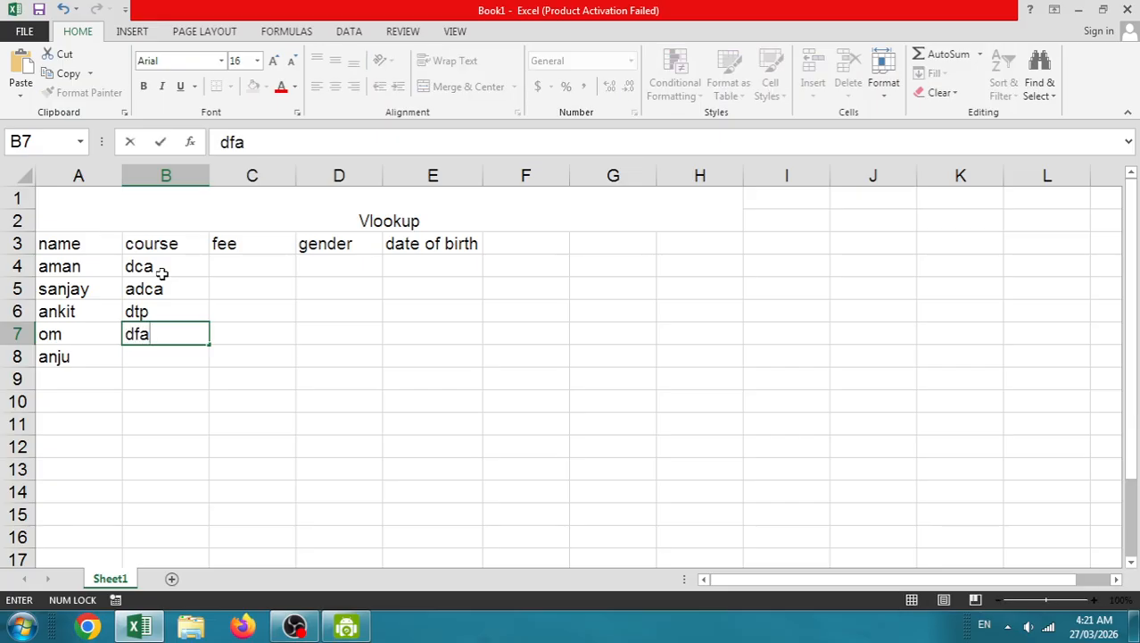
pyautogui.press('BackSpace')
pyautogui.press('BackSpace')
pyautogui.press('BackSpace')
pyautogui.write('ccc')
pyautogui.press('Return')
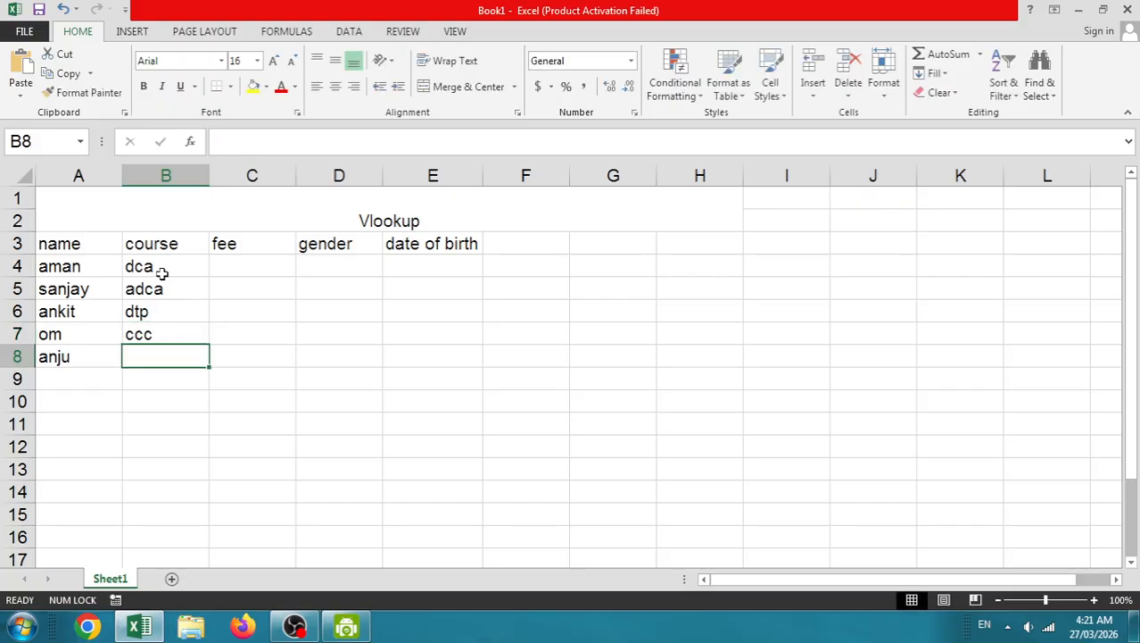
pyautogui.write('i')
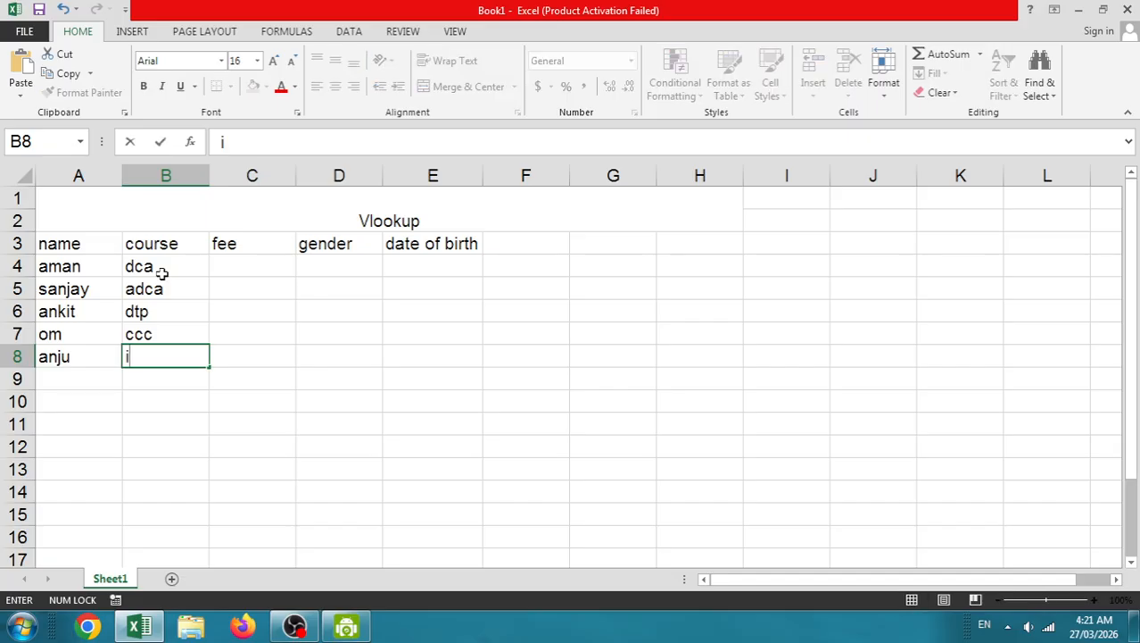
pyautogui.write('nternet')
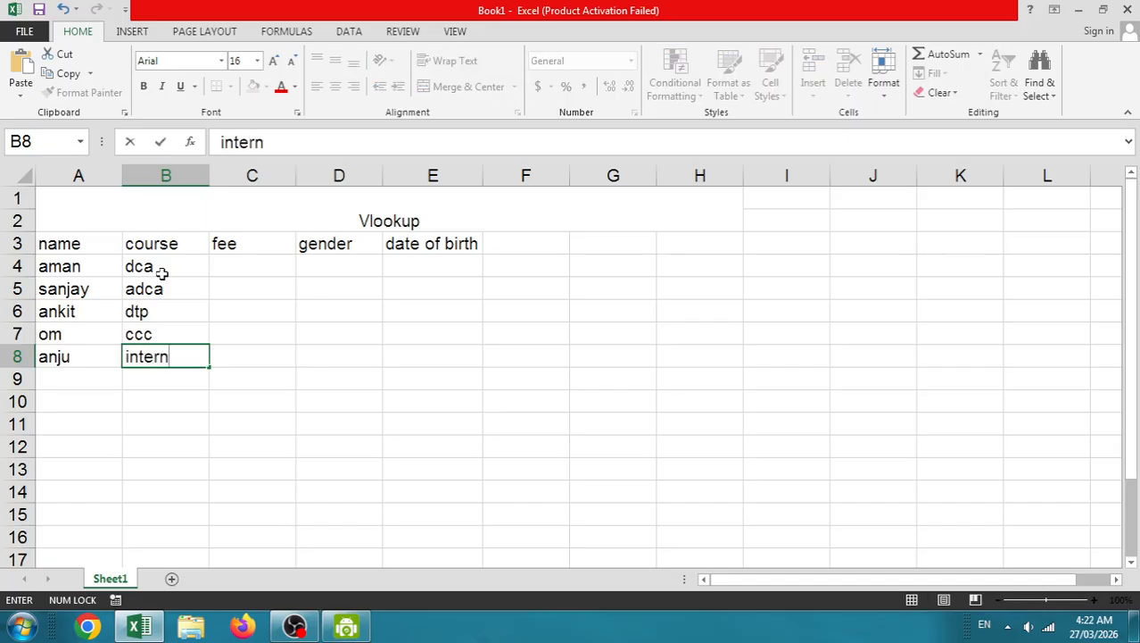
# Enter the fees 400, 500, 600, 1000 and 700 in cells C4 to C8
pyautogui.click(244, 268)
pyautogui.write('5')
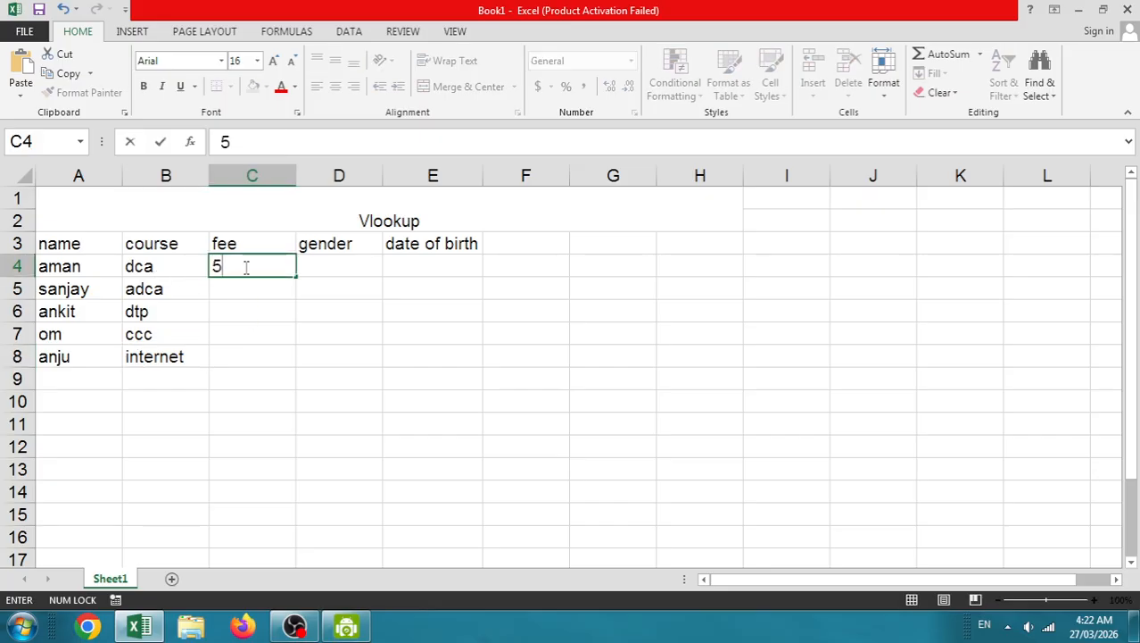
pyautogui.press('BackSpace')
pyautogui.write('400')
pyautogui.press('Return')
pyautogui.write('500')
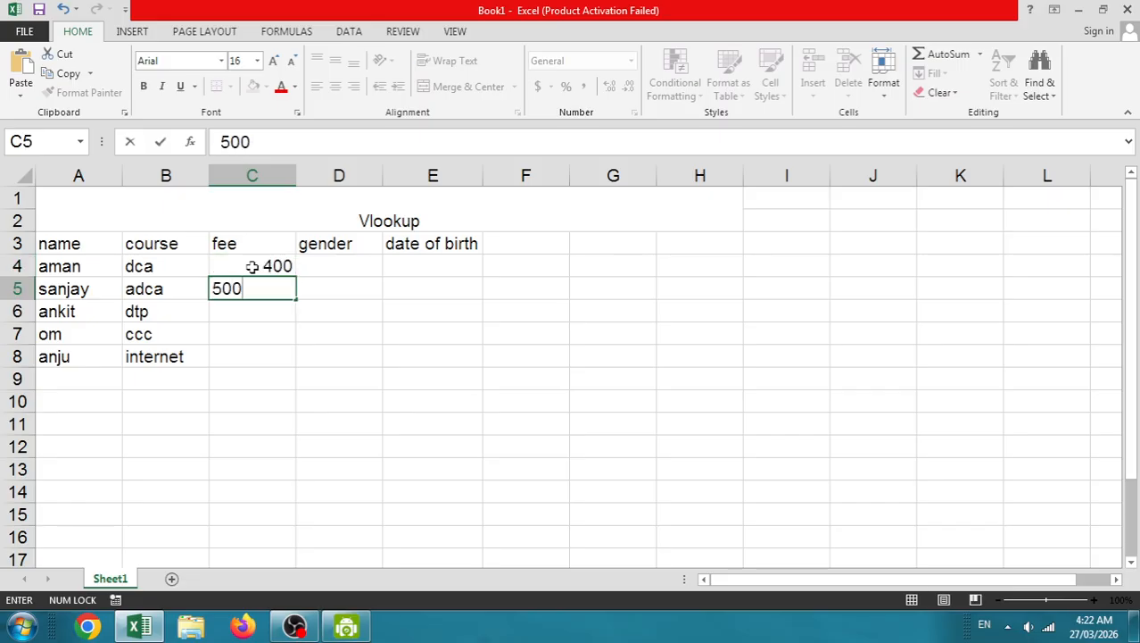
pyautogui.press('Return')
pyautogui.write('600')
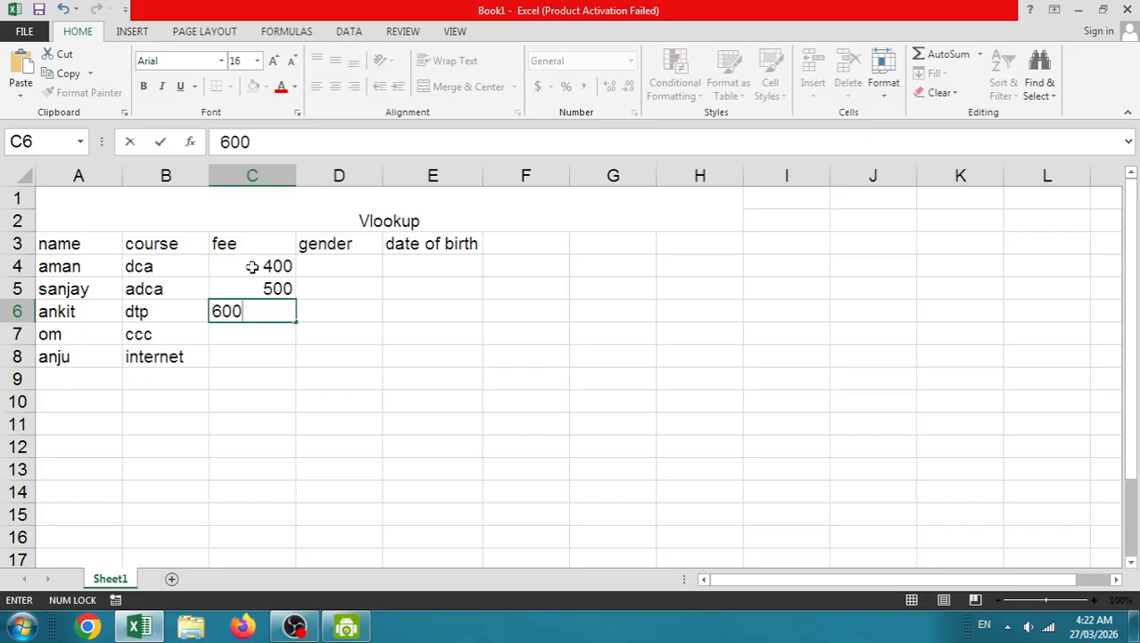
pyautogui.press('Return')
pyautogui.write('1000')
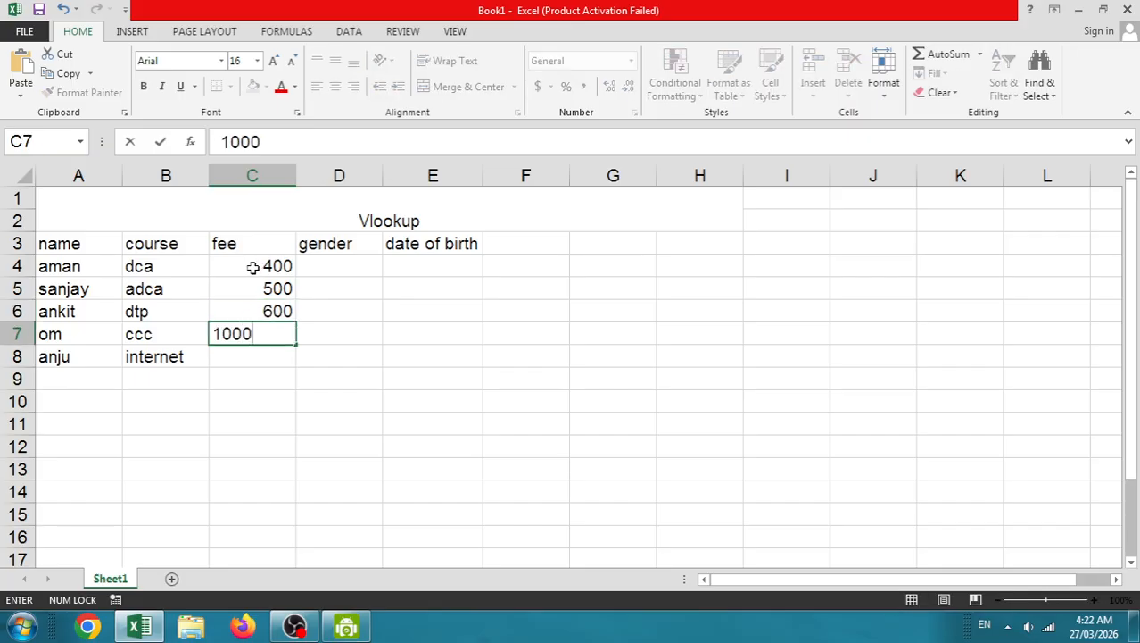
pyautogui.press('Return')
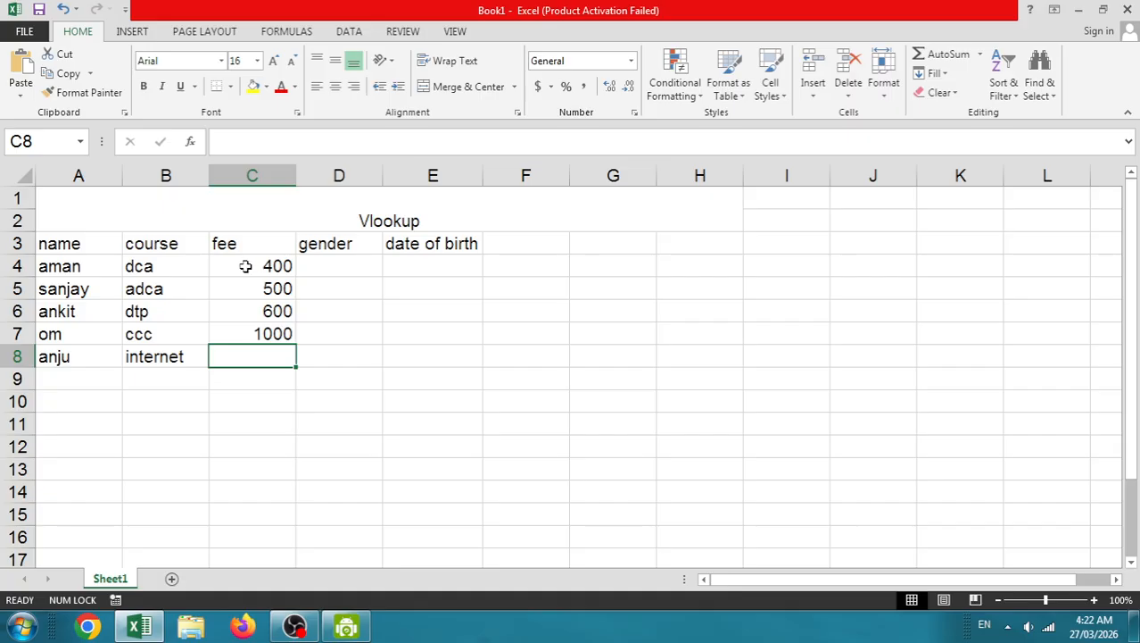
pyautogui.write('700')
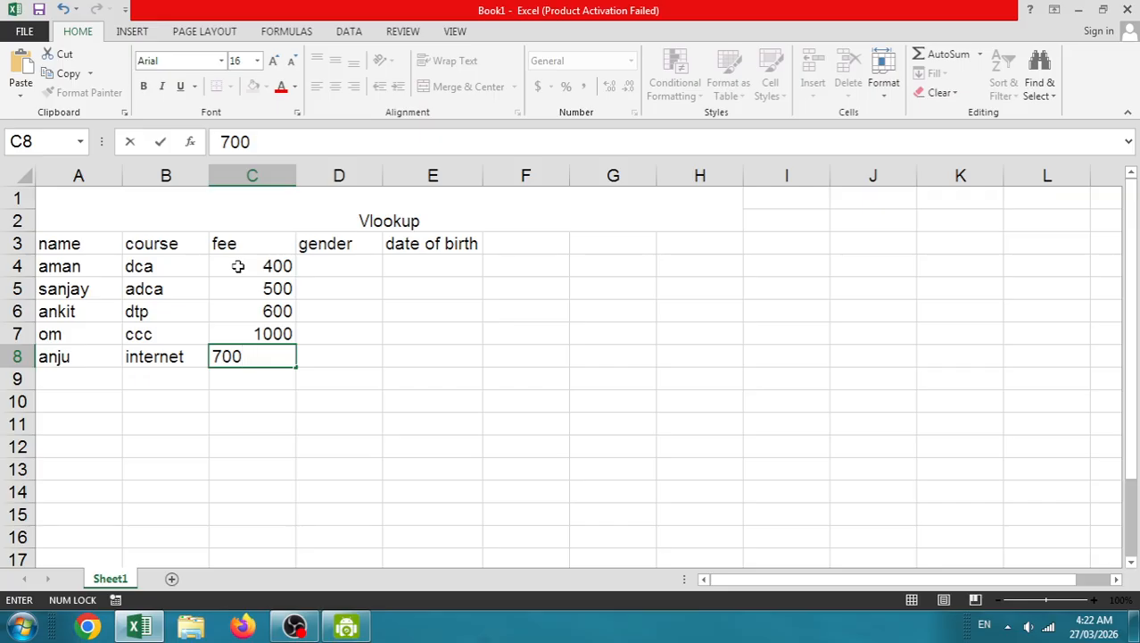
pyautogui.click(363, 261)
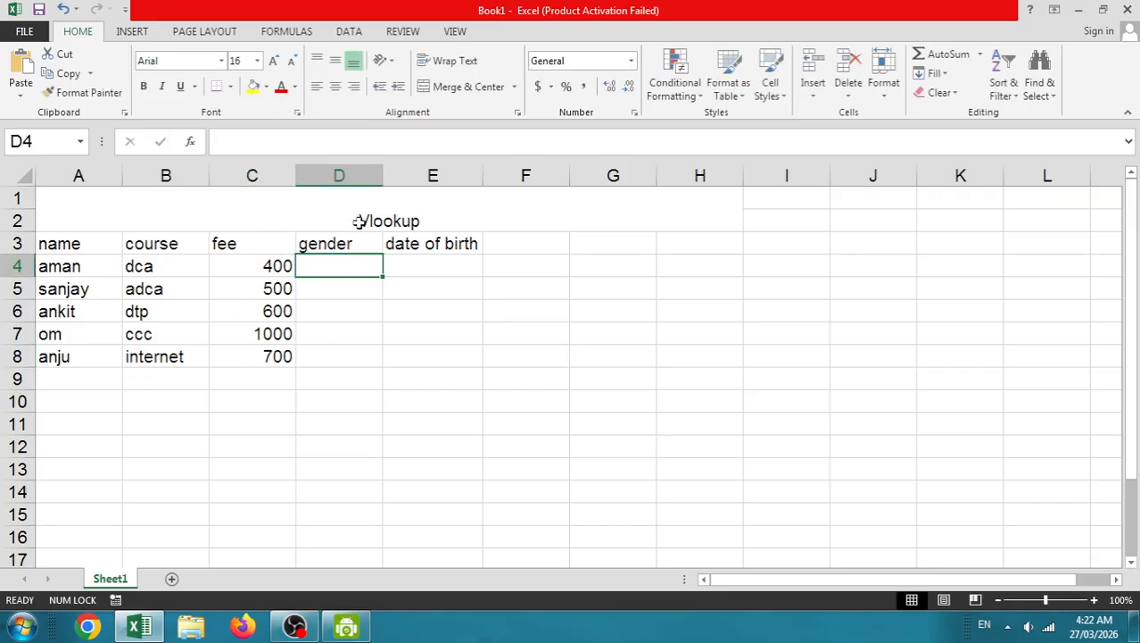
# Enter male as the gender of the first two students in cells D4 and D5
pyautogui.write('mak')
pyautogui.press('BackSpace')
pyautogui.write('l')
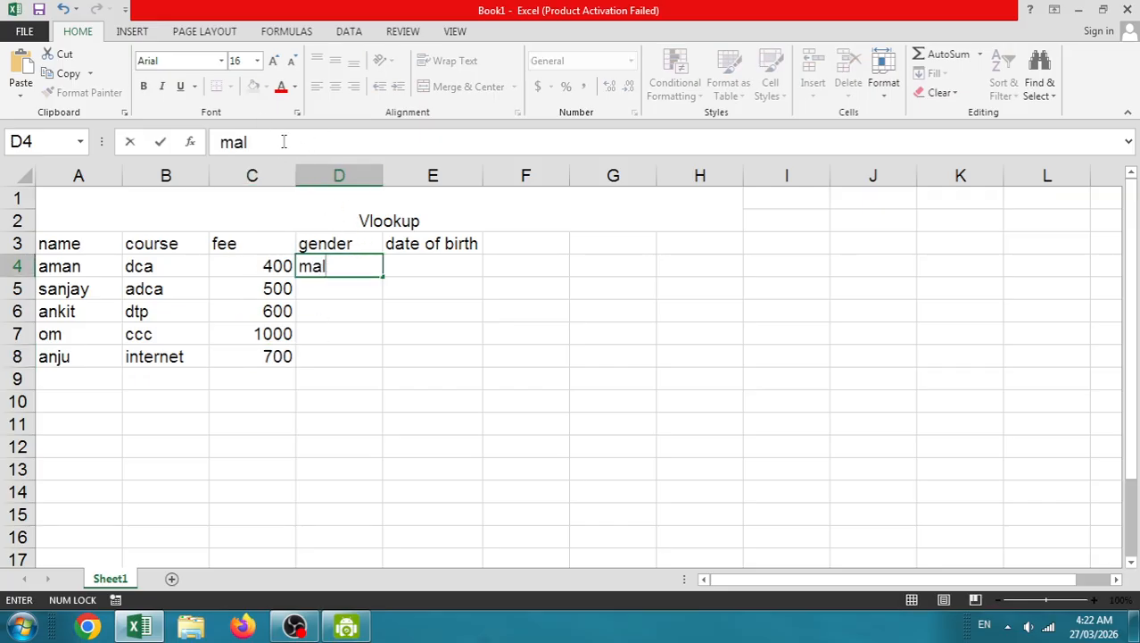
pyautogui.write('e')
pyautogui.press('Return')
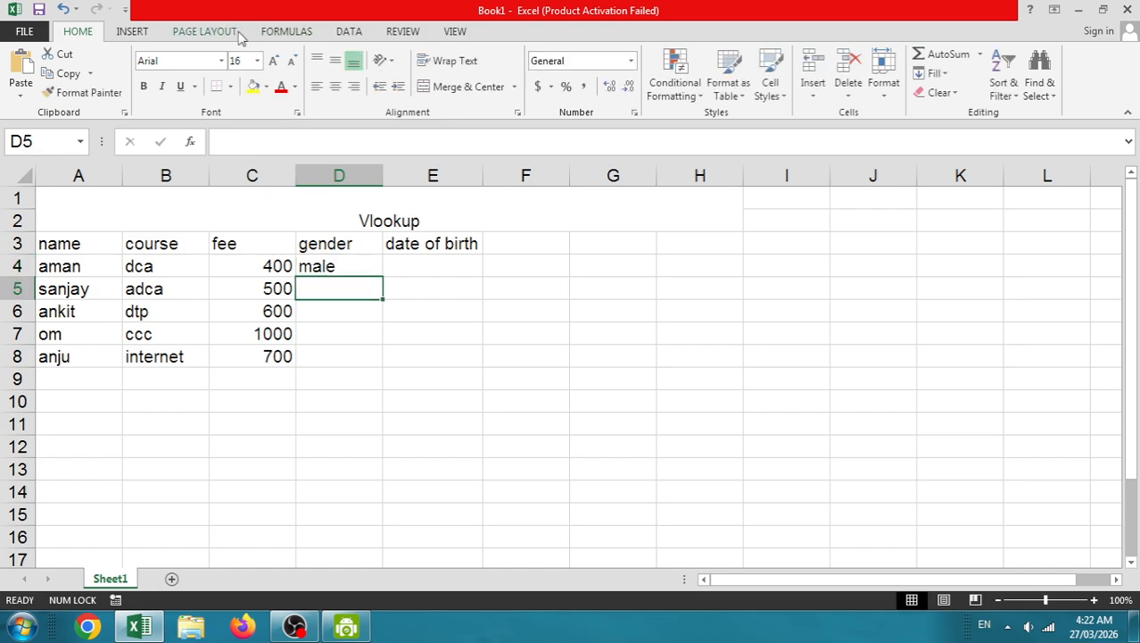
pyautogui.write('male')
pyautogui.press('Return')
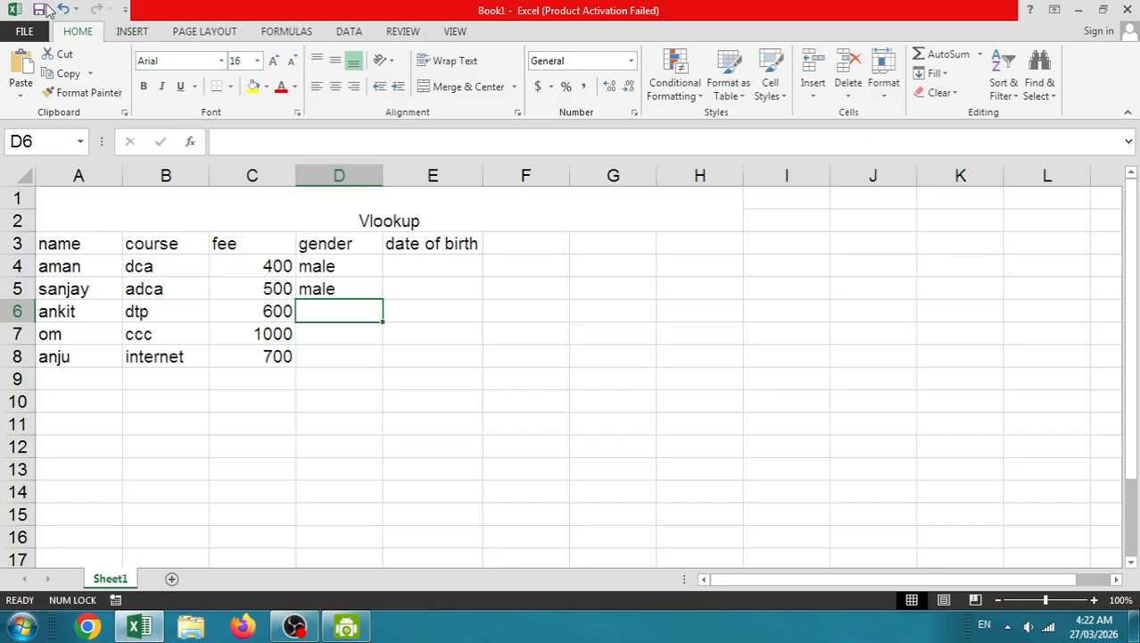
# Append the letter a to the third student's name in cell A6
pyautogui.click(87, 311)
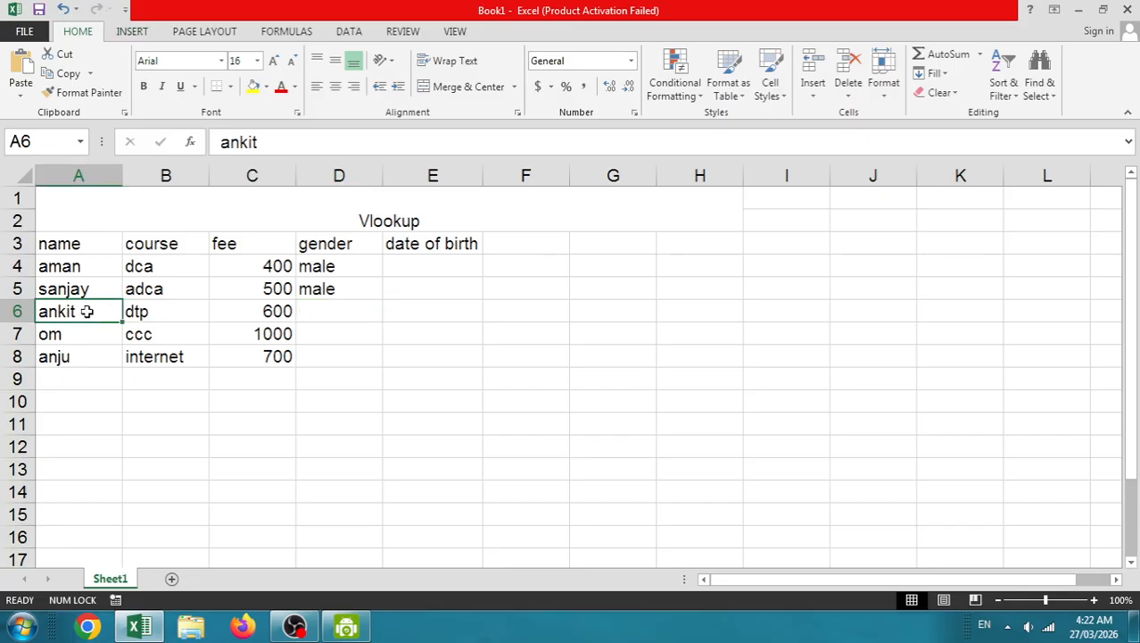
pyautogui.doubleClick(87, 311)
pyautogui.write('a')
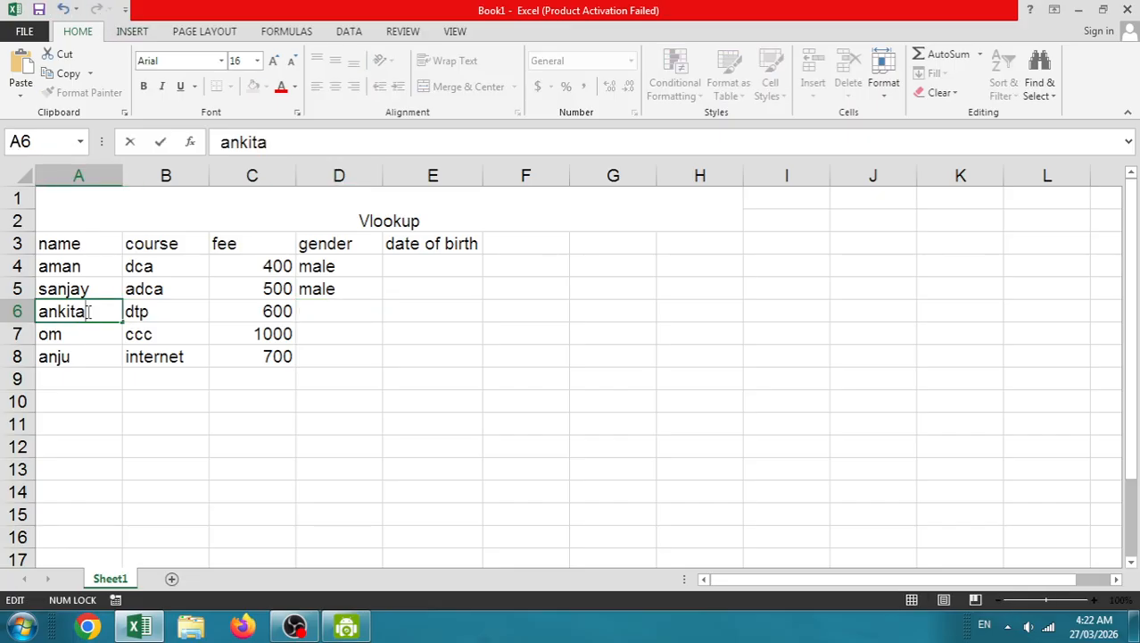
# Enter the genders female, male and female for the last three students in cells D6 to D8
pyautogui.click(360, 307)
pyautogui.write('fe')
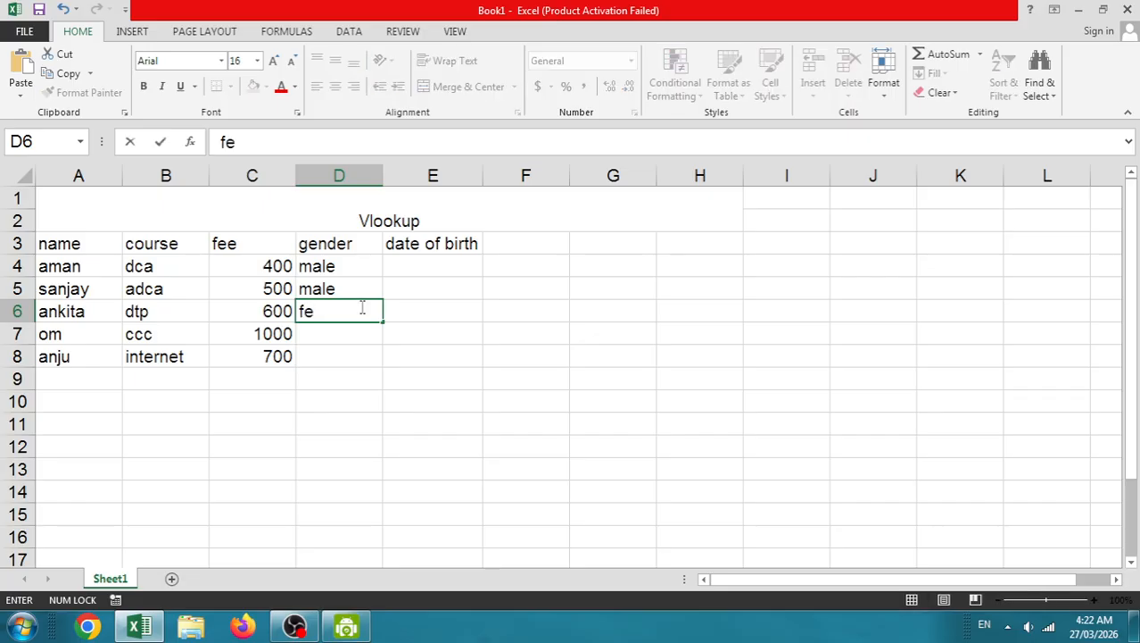
pyautogui.write('male')
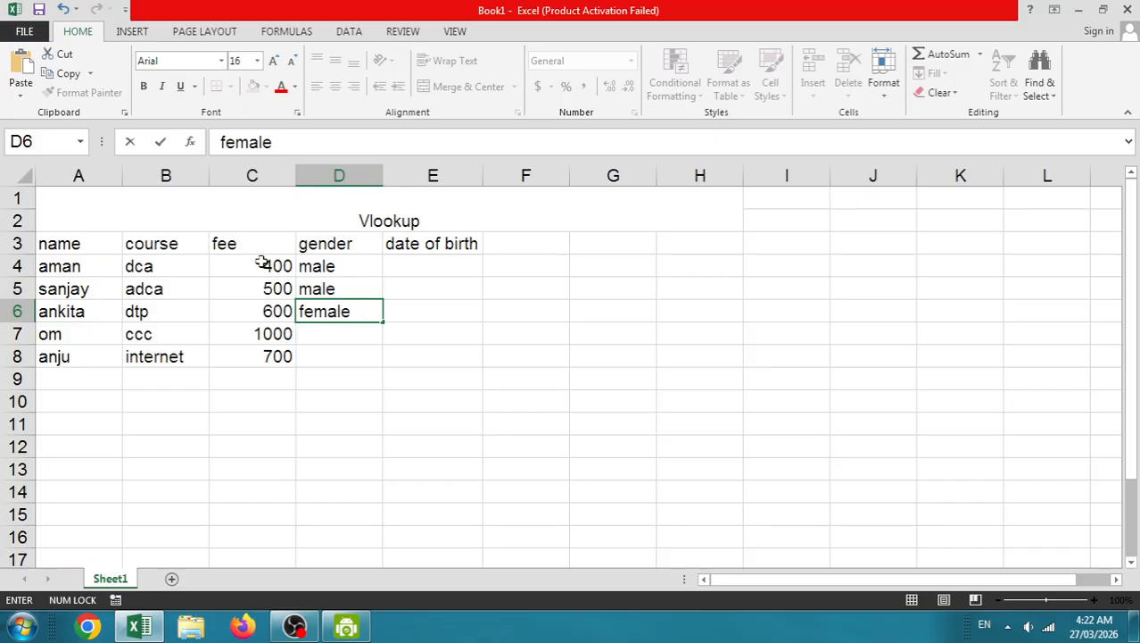
pyautogui.click(344, 334)
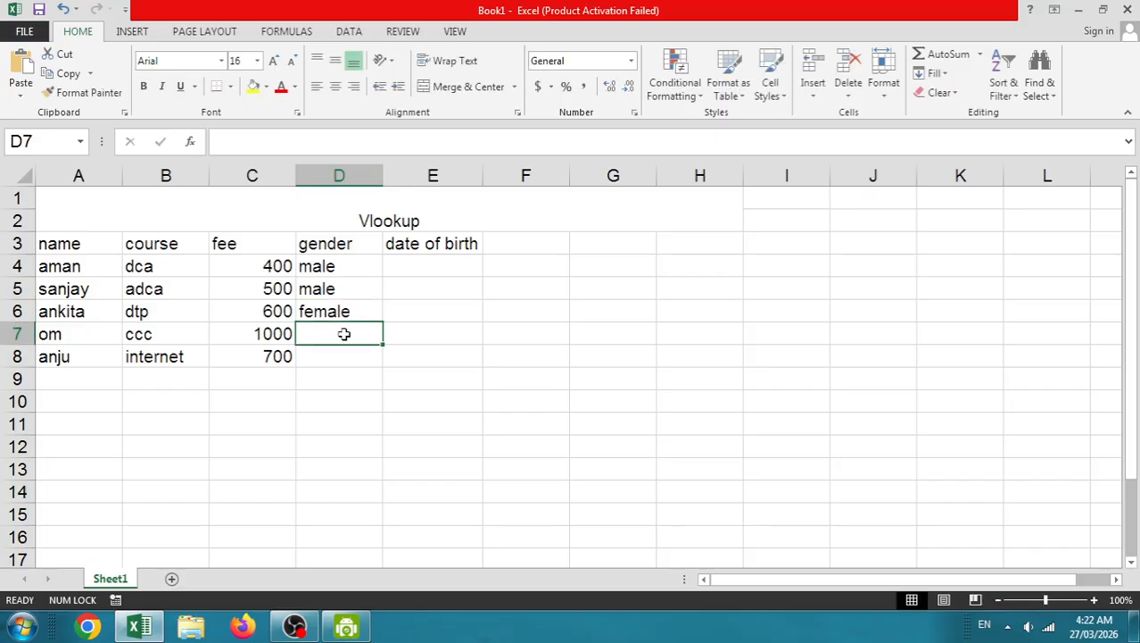
pyautogui.write('male')
pyautogui.press('Return')
pyautogui.write('f')
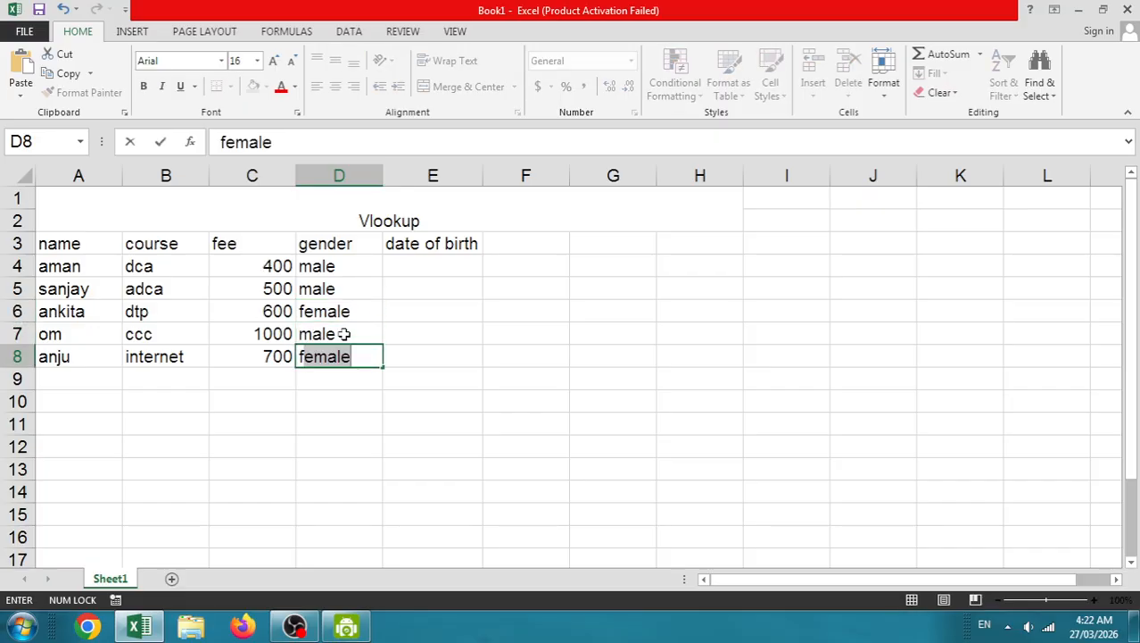
pyautogui.press('Return')
# Enter the dates of birth of the first two students in cells E4 and E5
pyautogui.click(431, 259)
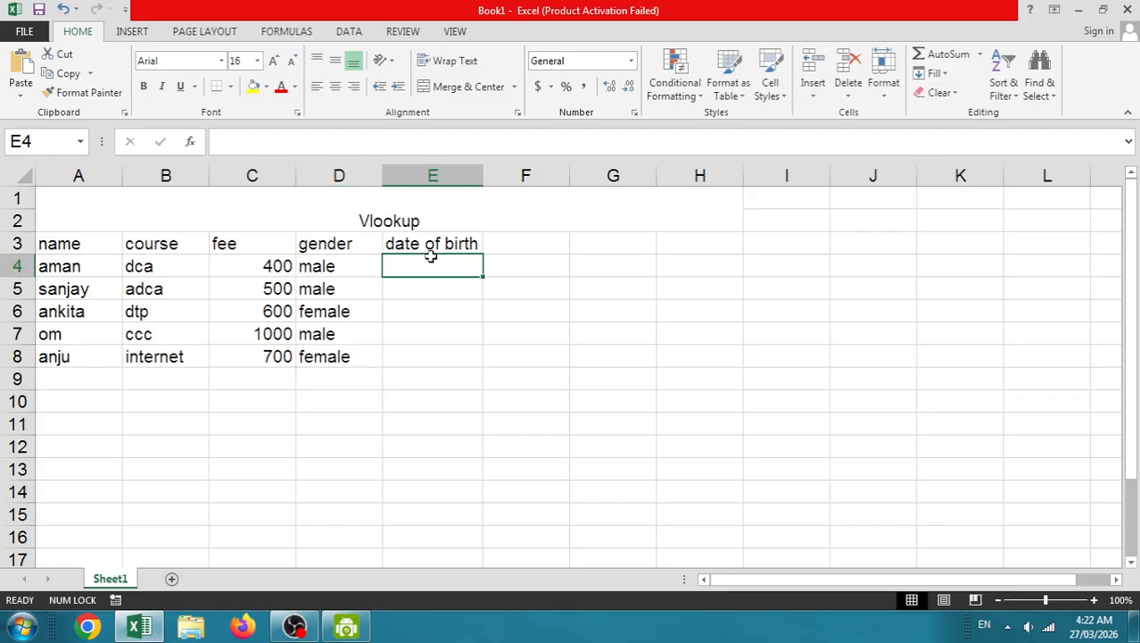
pyautogui.write('10/10/200')
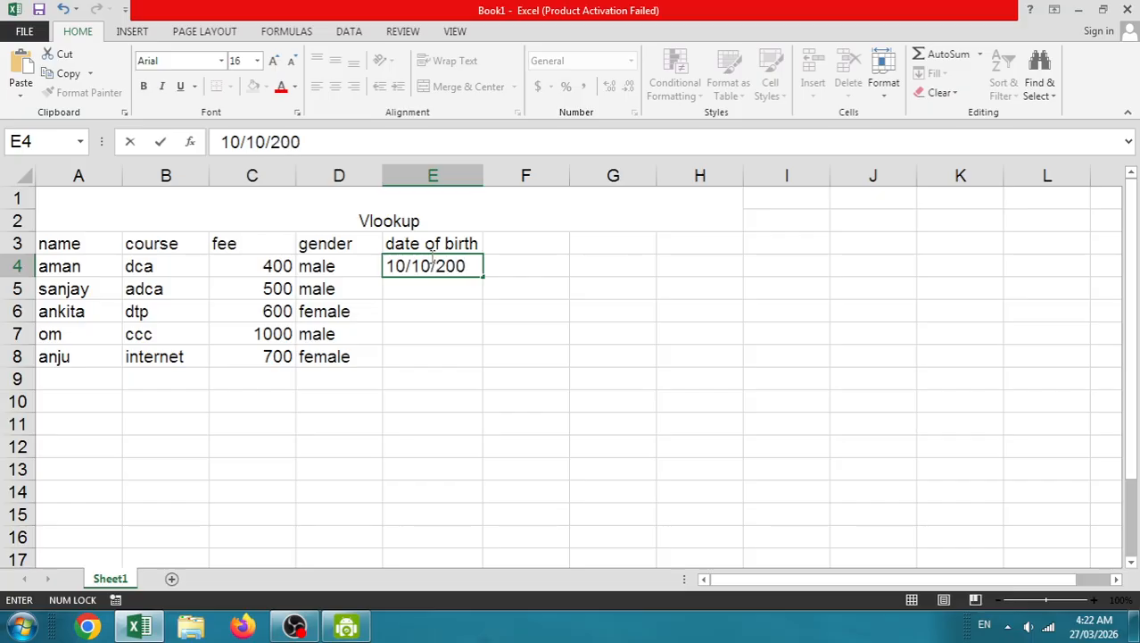
pyautogui.write('0')
pyautogui.press('Return')
pyautogui.write('15')
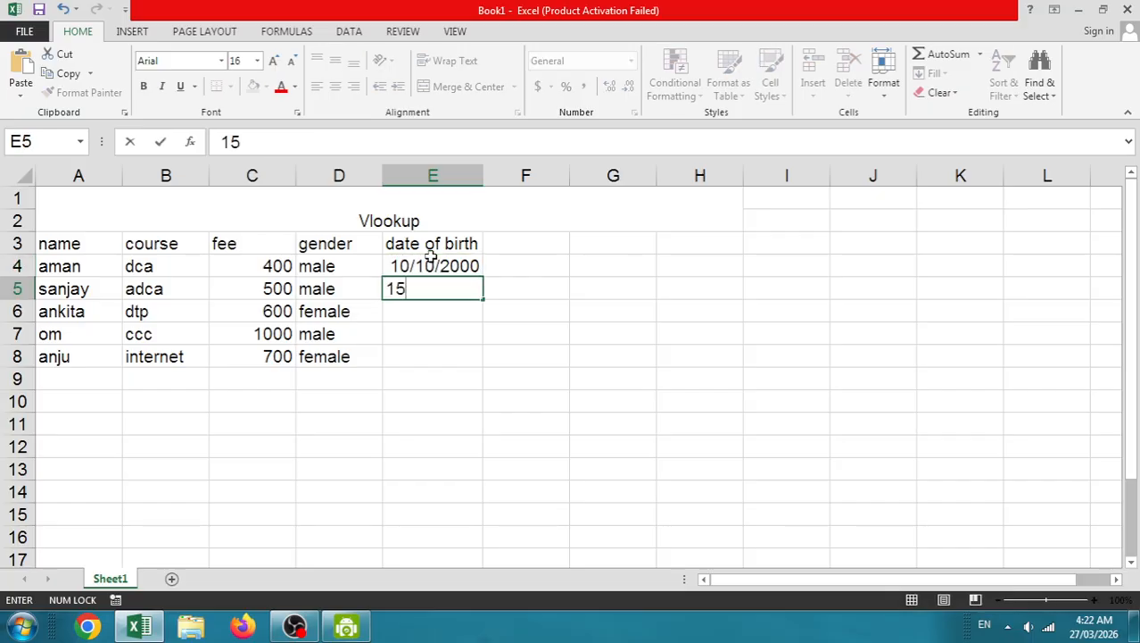
pyautogui.write('/03/20')
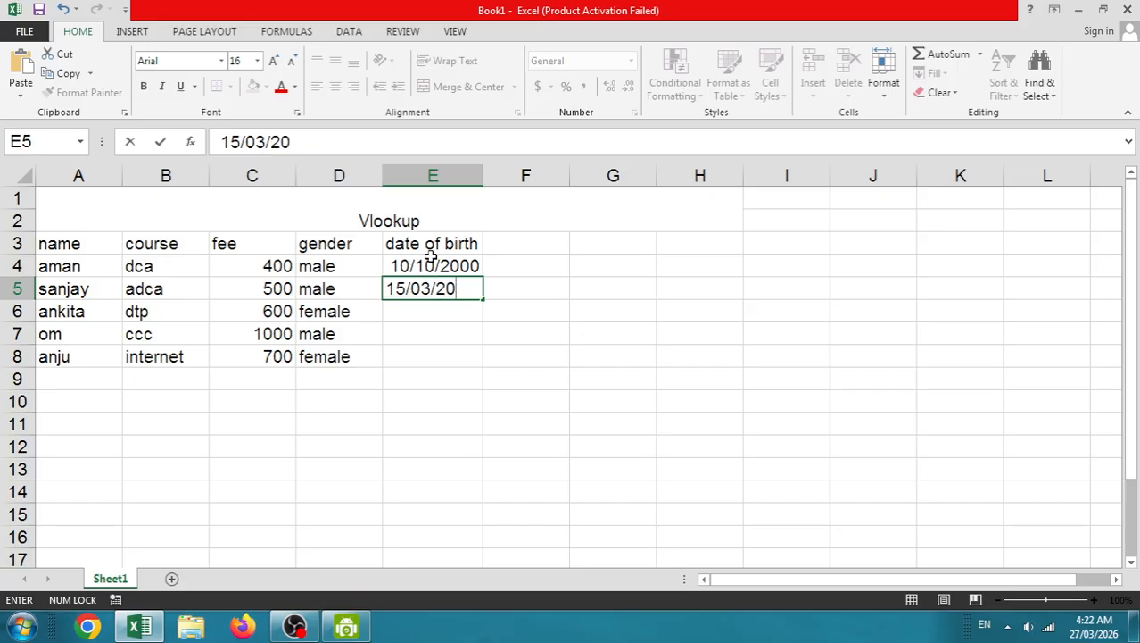
pyautogui.write('01')
pyautogui.press('Return')
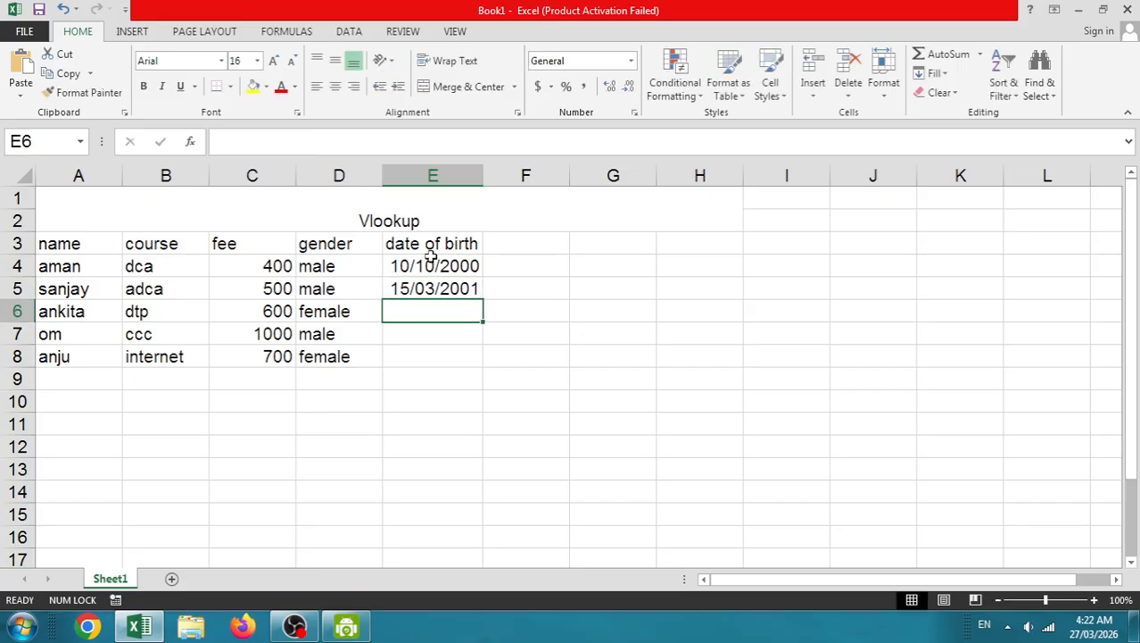
# Fill in the dates of birth of the remaining three students in cells E6 to E8
pyautogui.write('20/05/')
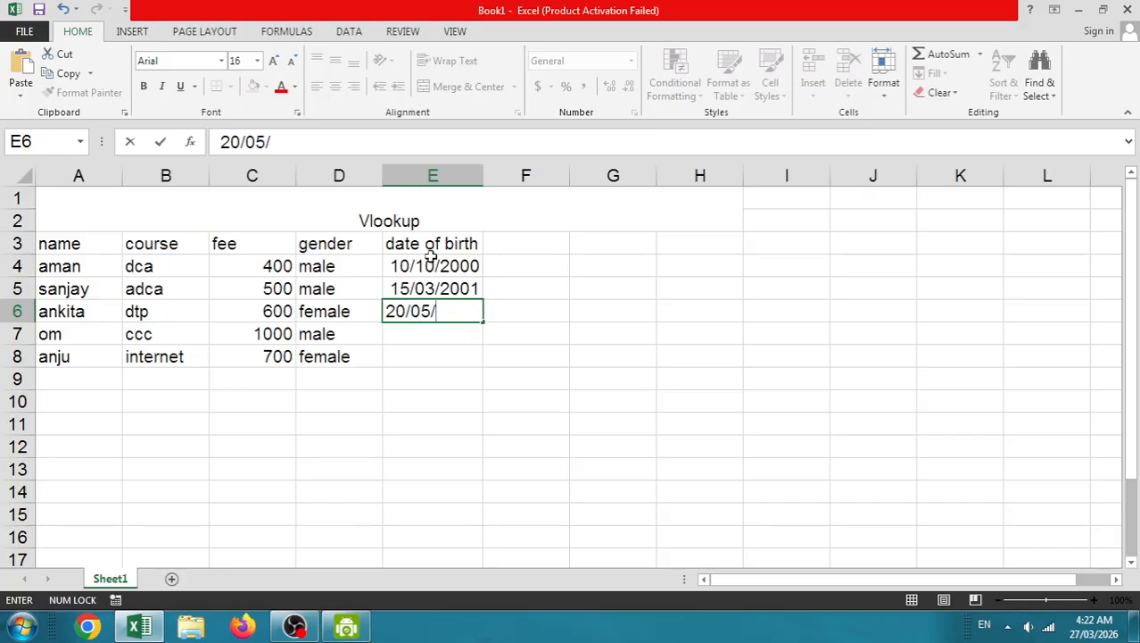
pyautogui.write('2005')
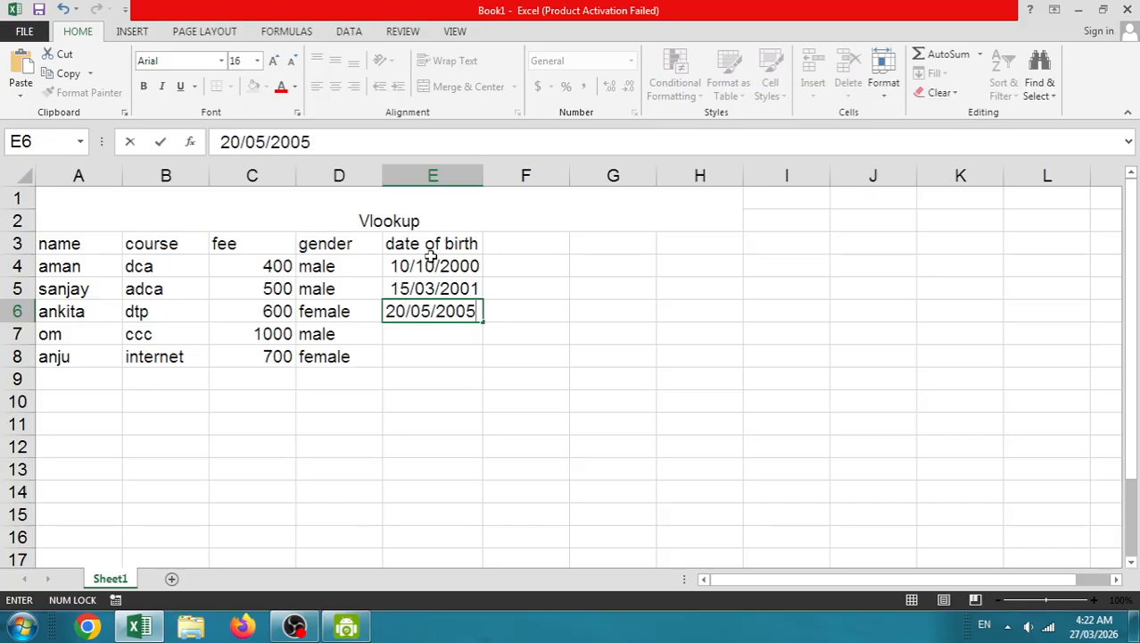
pyautogui.press('Return')
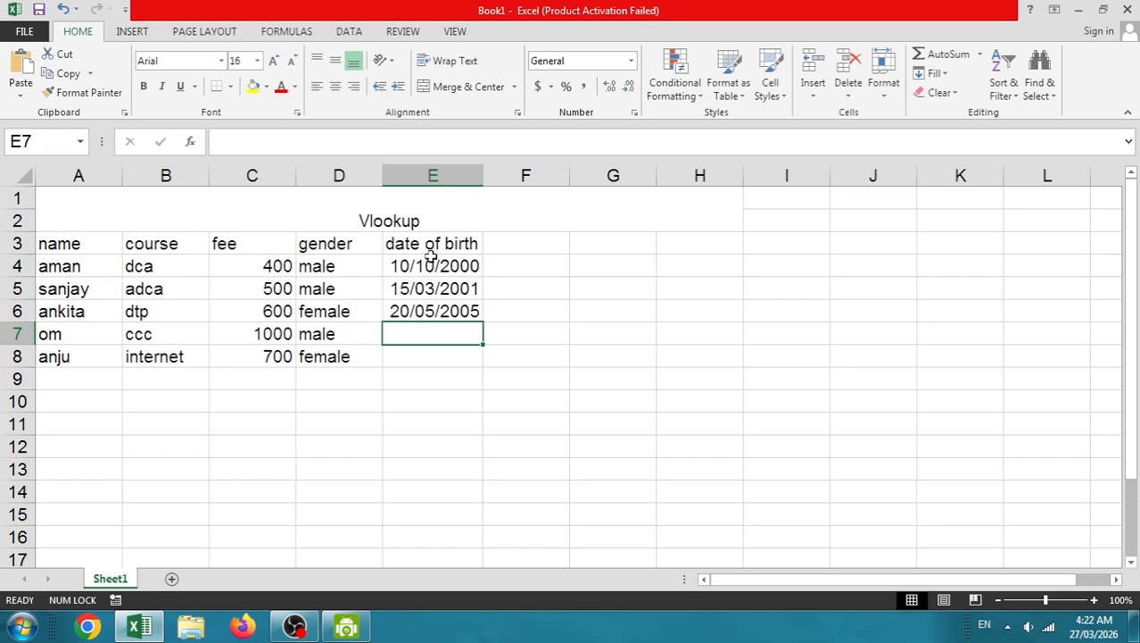
pyautogui.write('01')
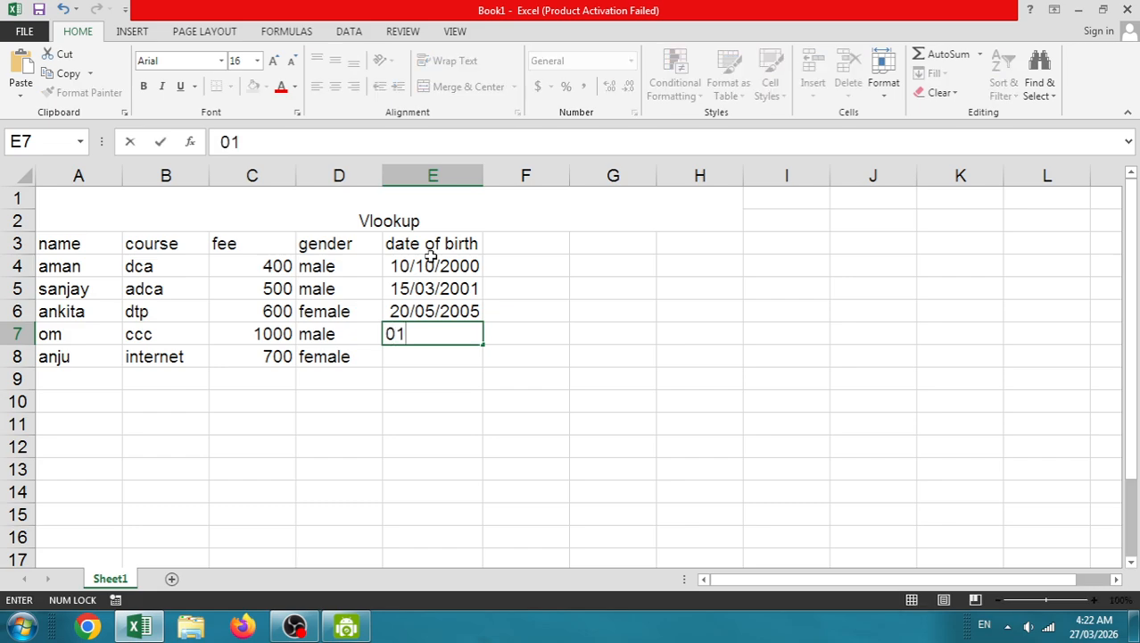
pyautogui.write('/05/2006')
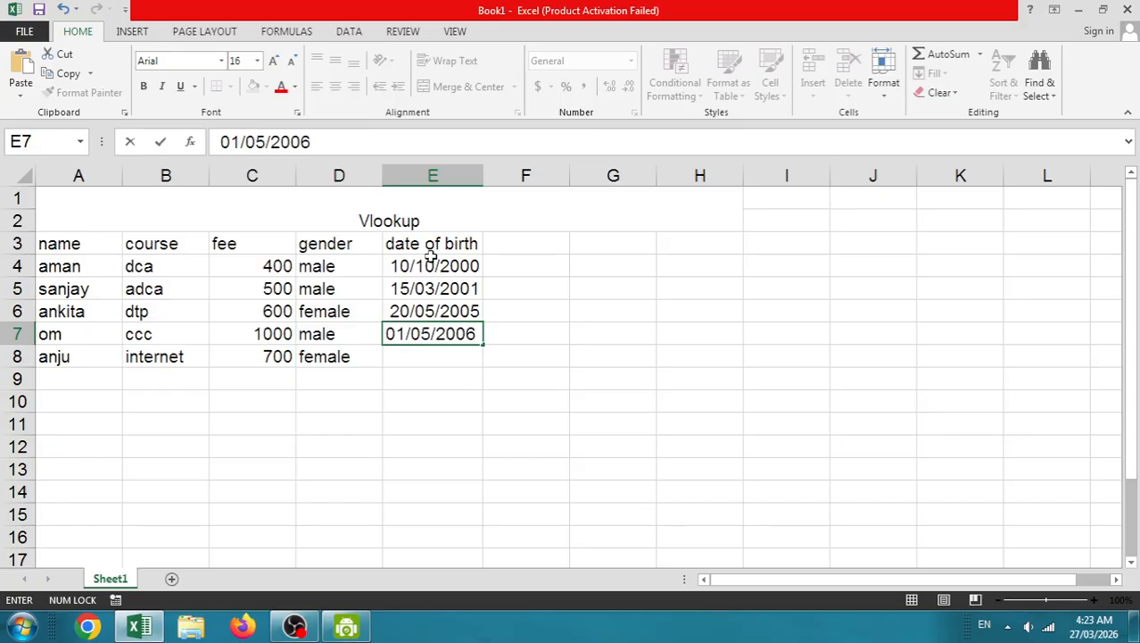
pyautogui.press('Return')
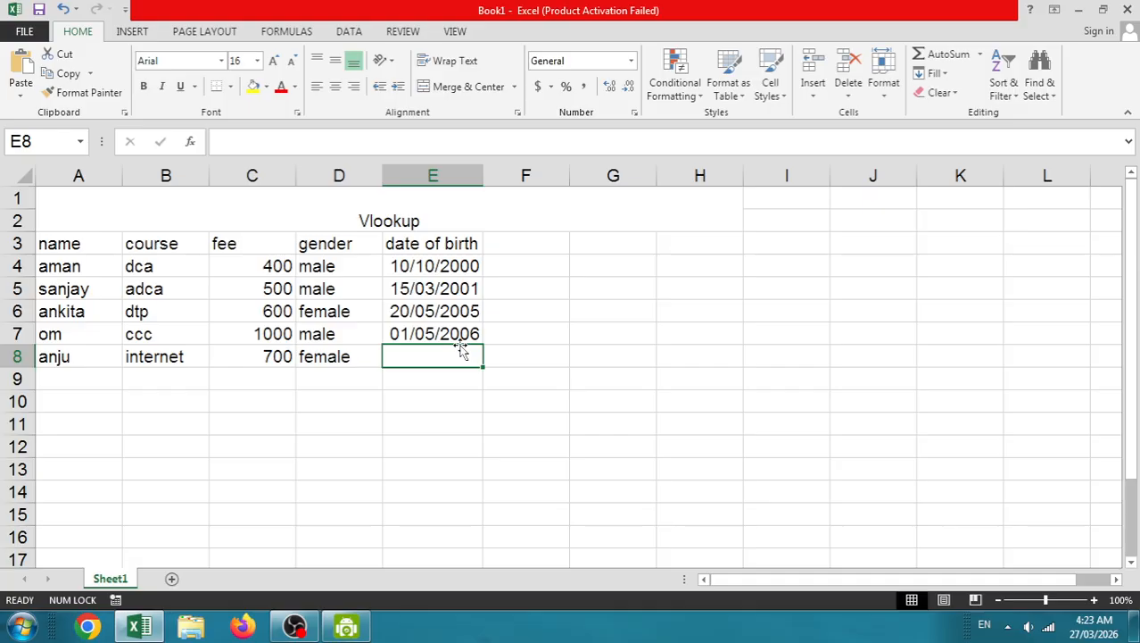
pyautogui.write('12')
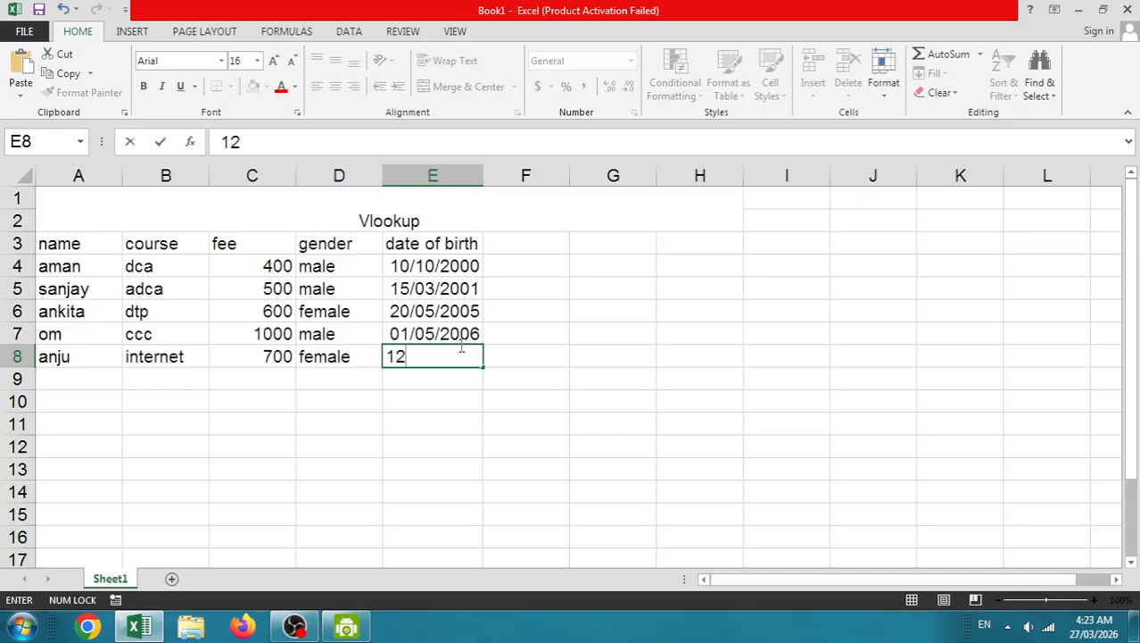
pyautogui.write('/03/2004')
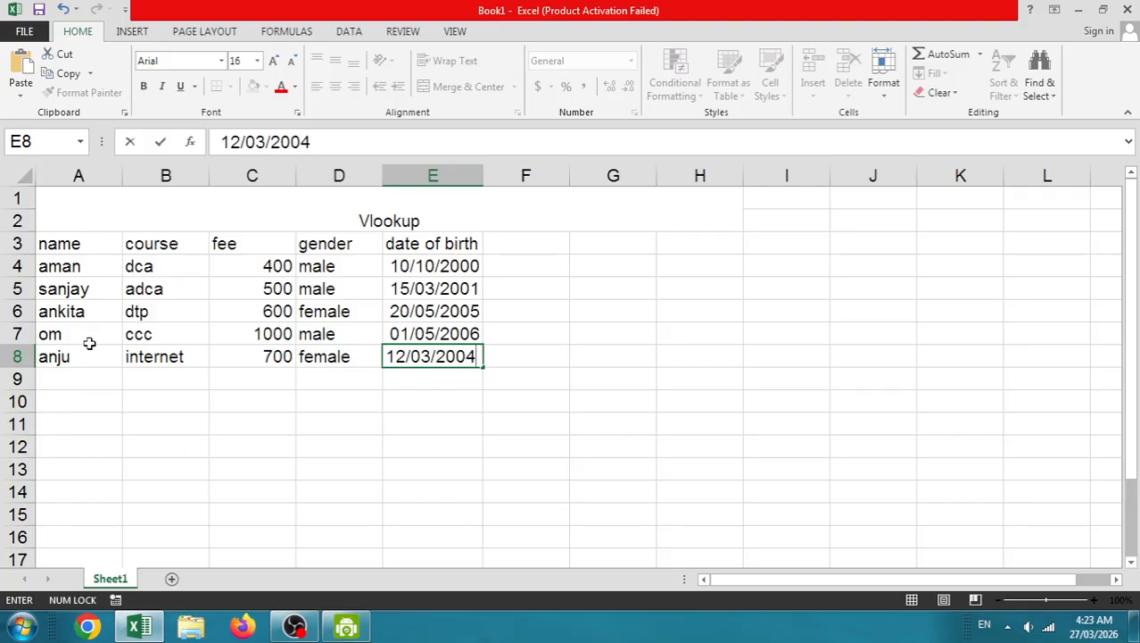
pyautogui.click(198, 381)
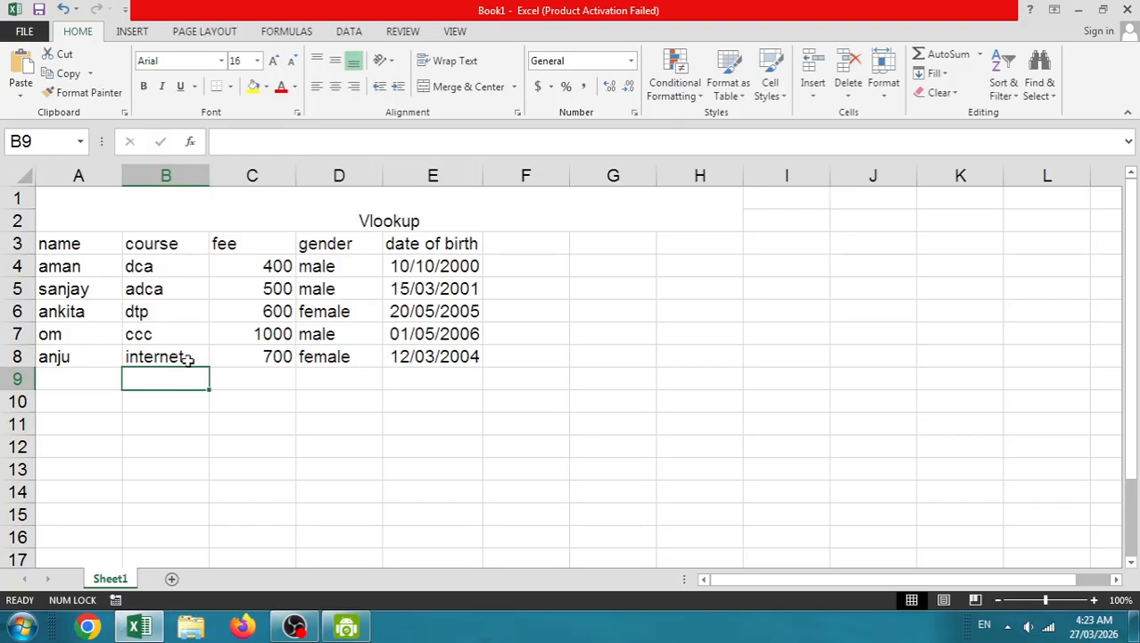
pyautogui.moveTo(103, 243); pyautogui.dragTo(438, 262)
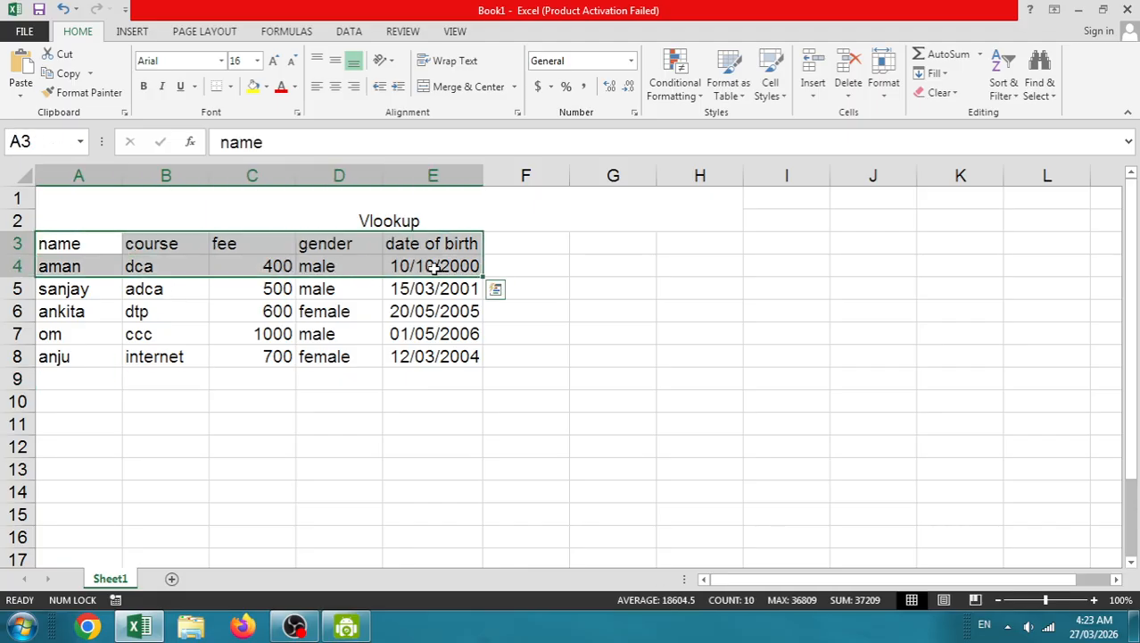
pyautogui.click(290, 306)
pyautogui.moveTo(97, 247); pyautogui.dragTo(394, 289)
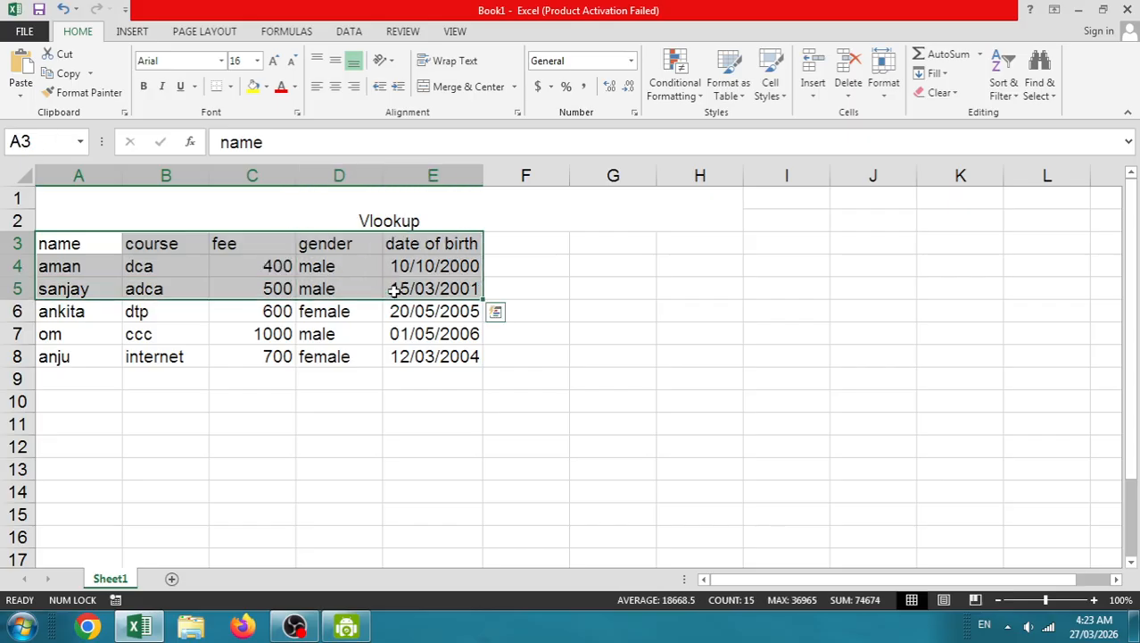
# Enter the first student's name in A10 and begin a VLOOKUP formula in B10 with A10 as the lookup value
pyautogui.click(93, 399)
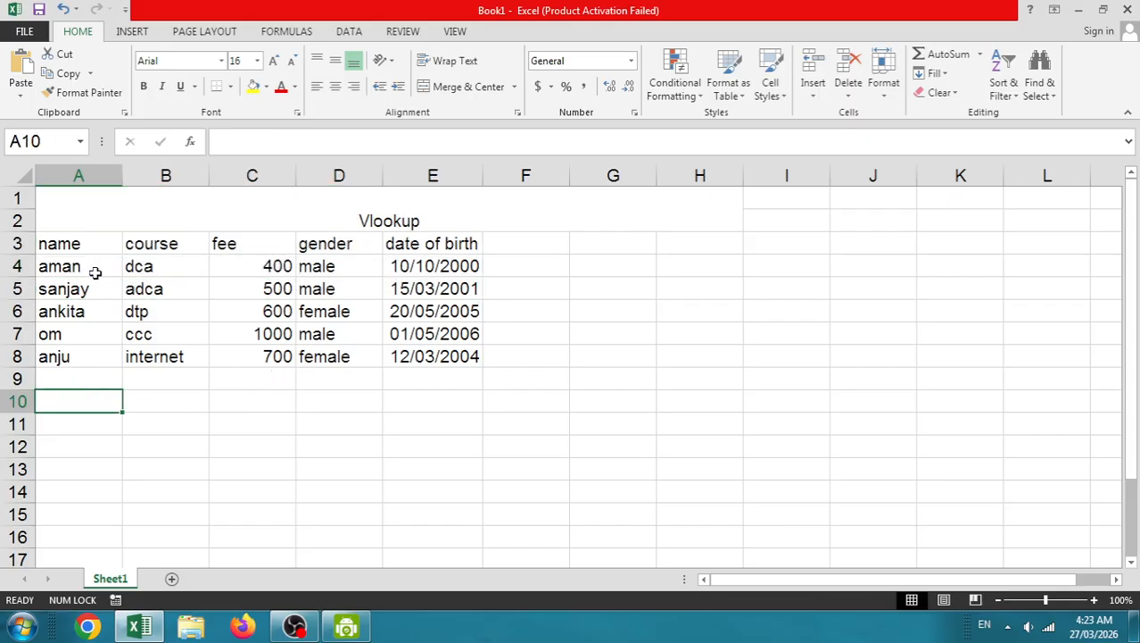
pyautogui.write('aman')
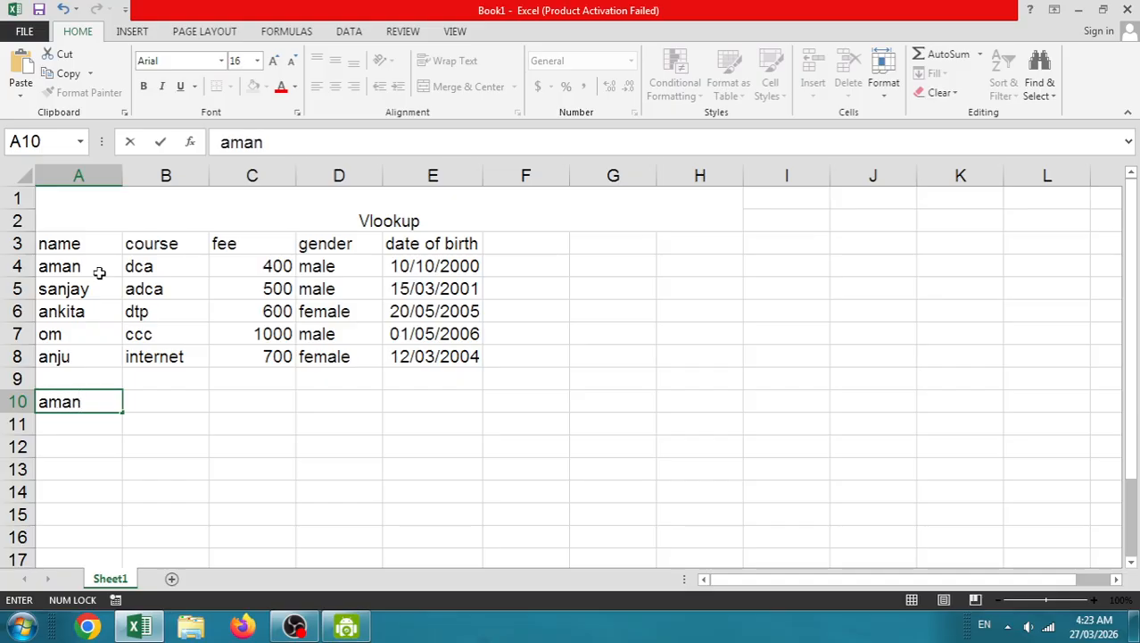
pyautogui.click(164, 401)
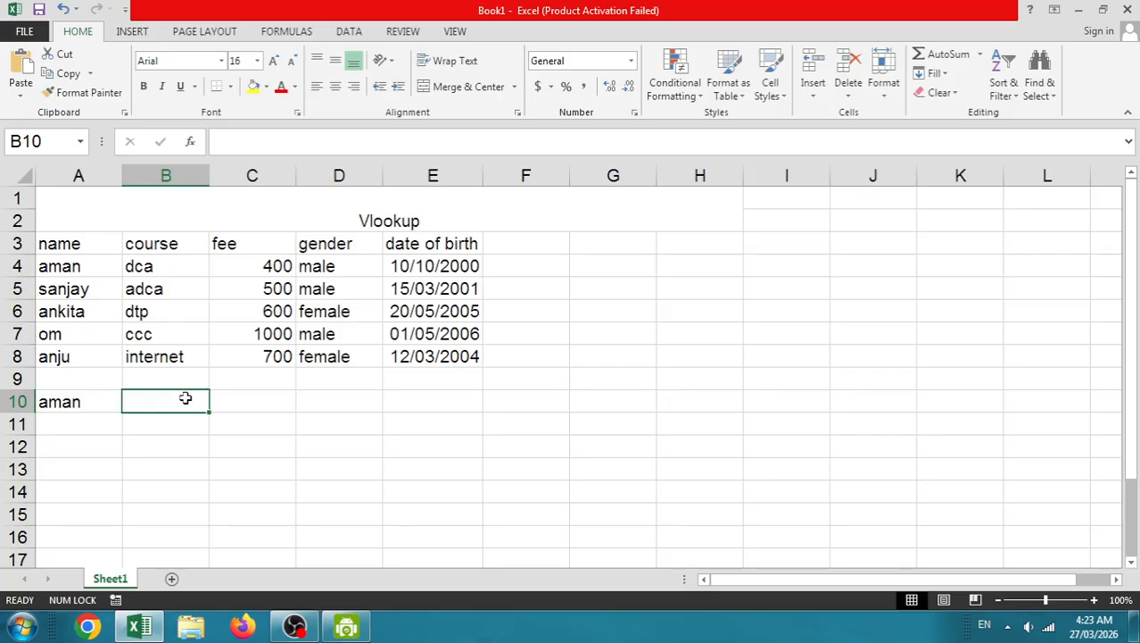
pyautogui.write('=v')
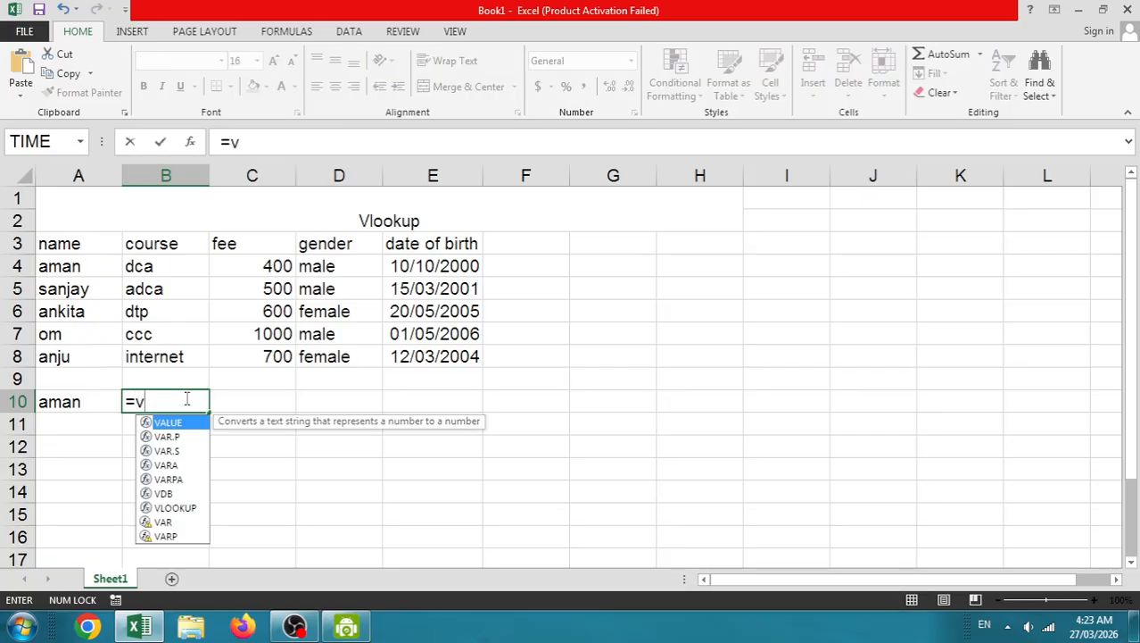
pyautogui.write('l')
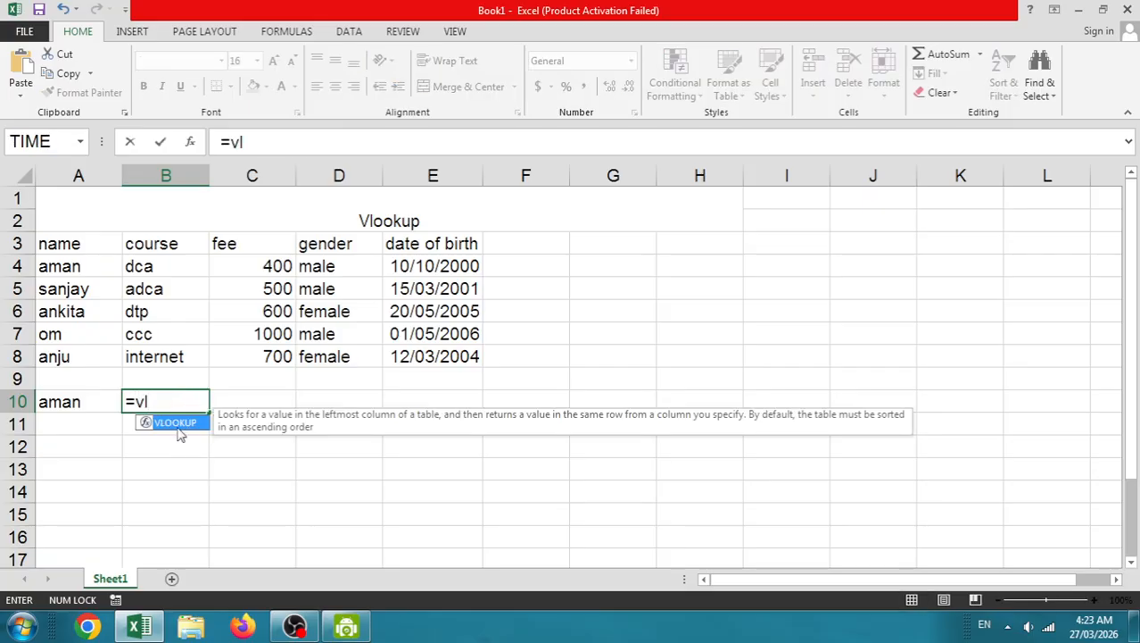
pyautogui.doubleClick(176, 423)
pyautogui.click(78, 403)
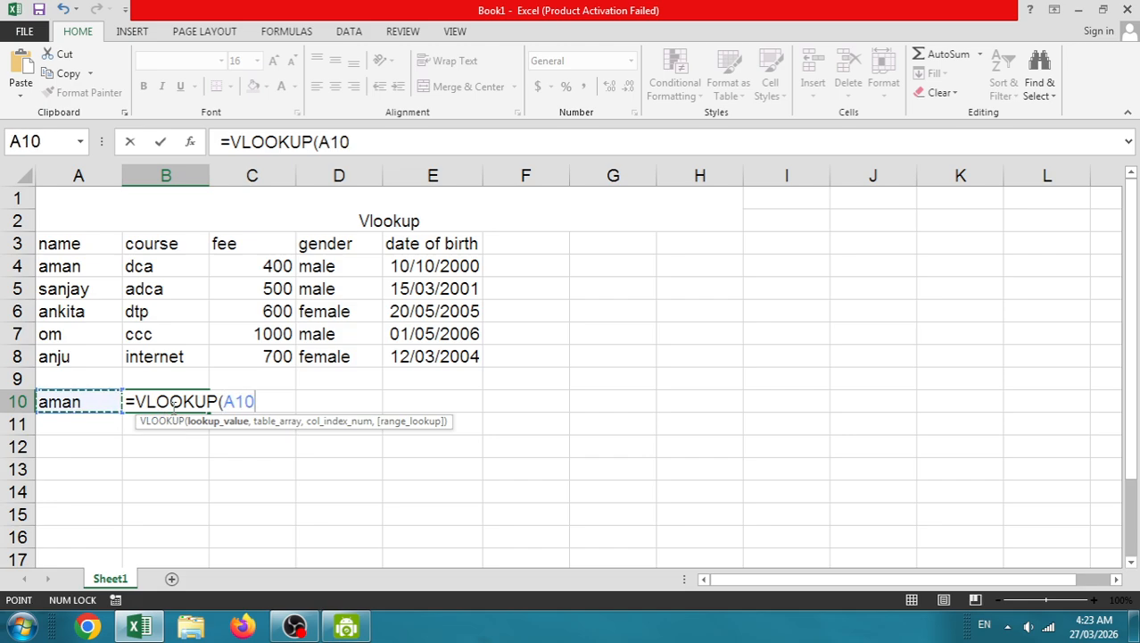
# Complete the VLOOKUP in B10 with table range A3:E8, column index 2 and match type 0
pyautogui.write(',')
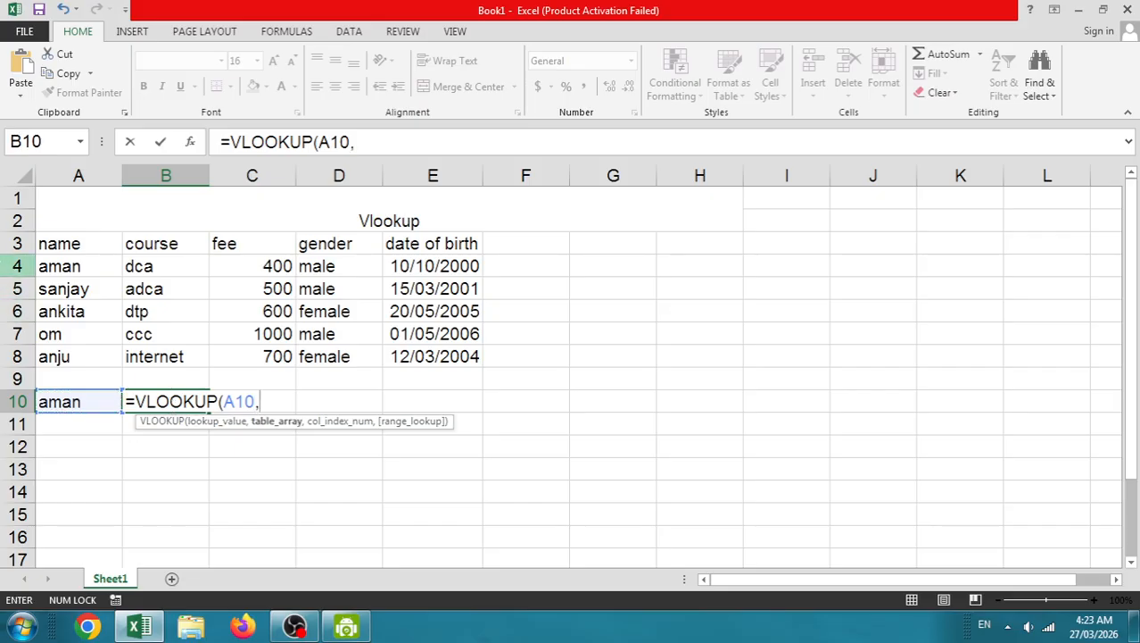
pyautogui.moveTo(66, 244); pyautogui.dragTo(425, 359)
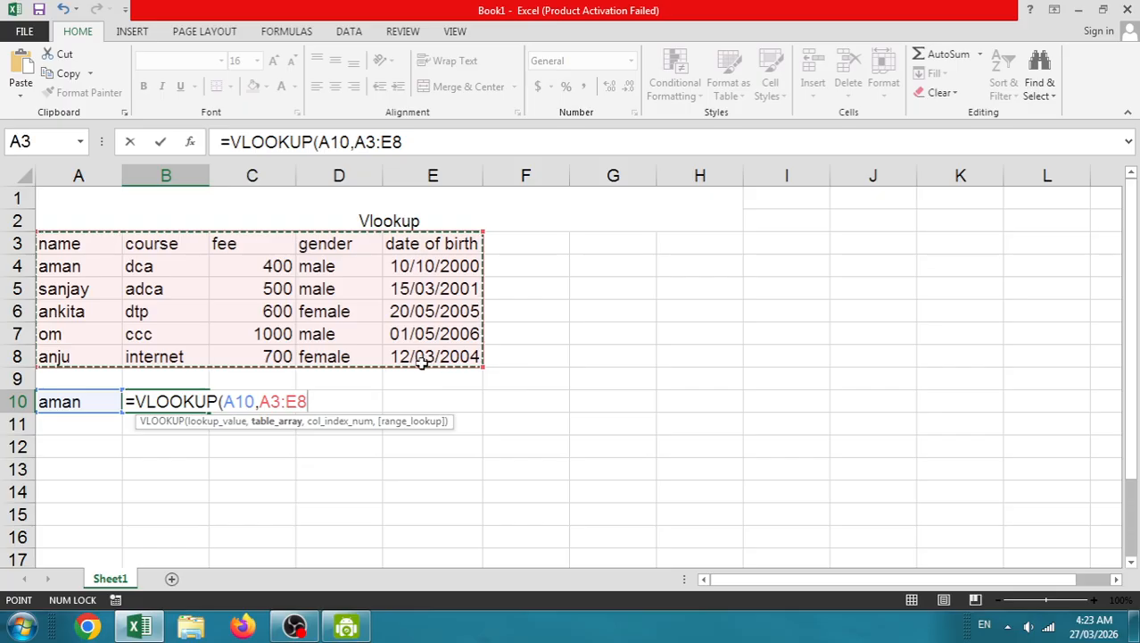
pyautogui.write(',2')
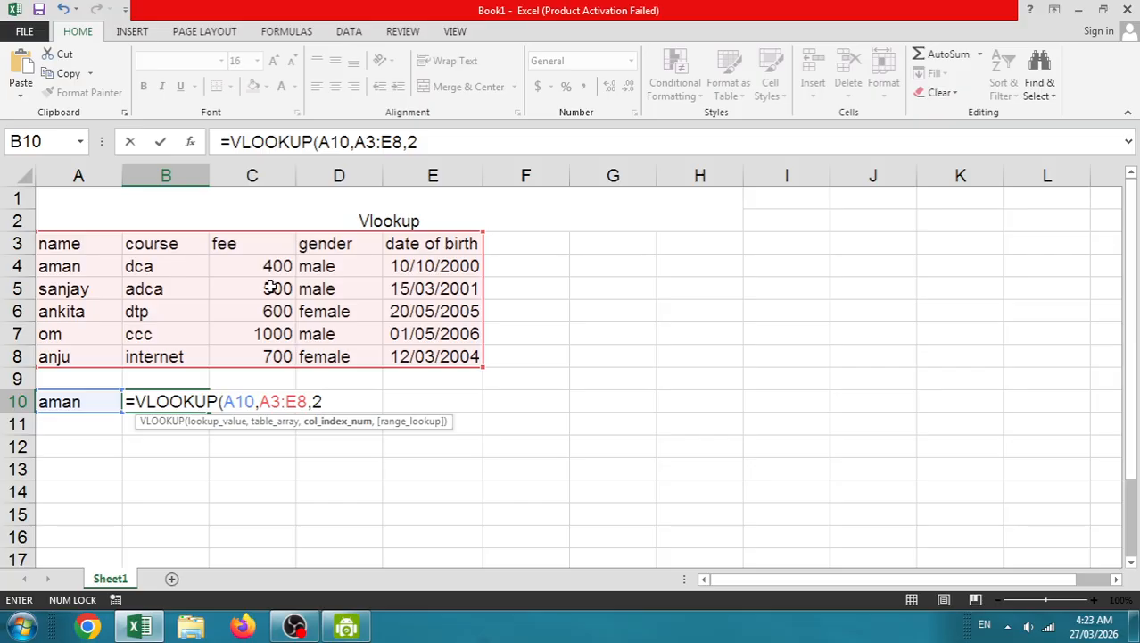
pyautogui.write(',0')
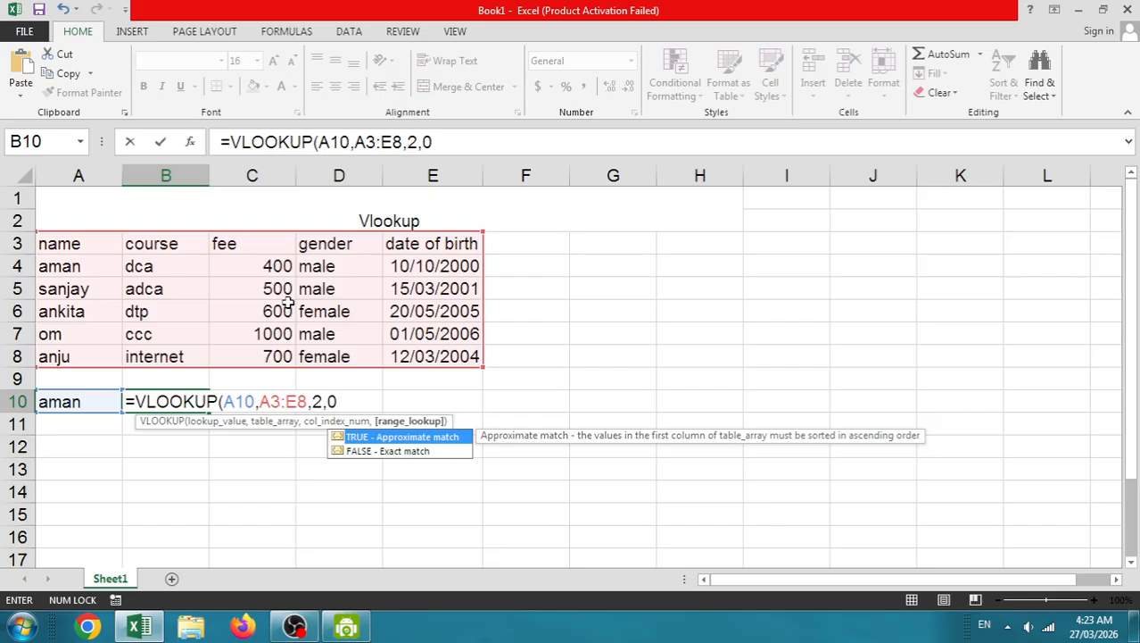
pyautogui.write(')')
pyautogui.press('Return')
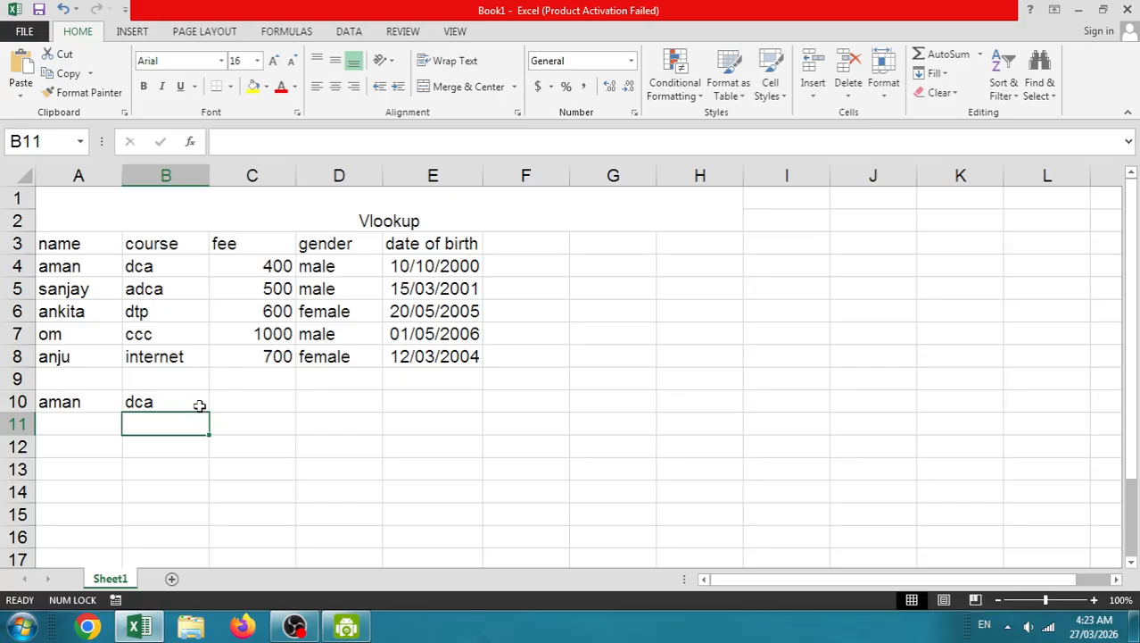
pyautogui.click(155, 406)
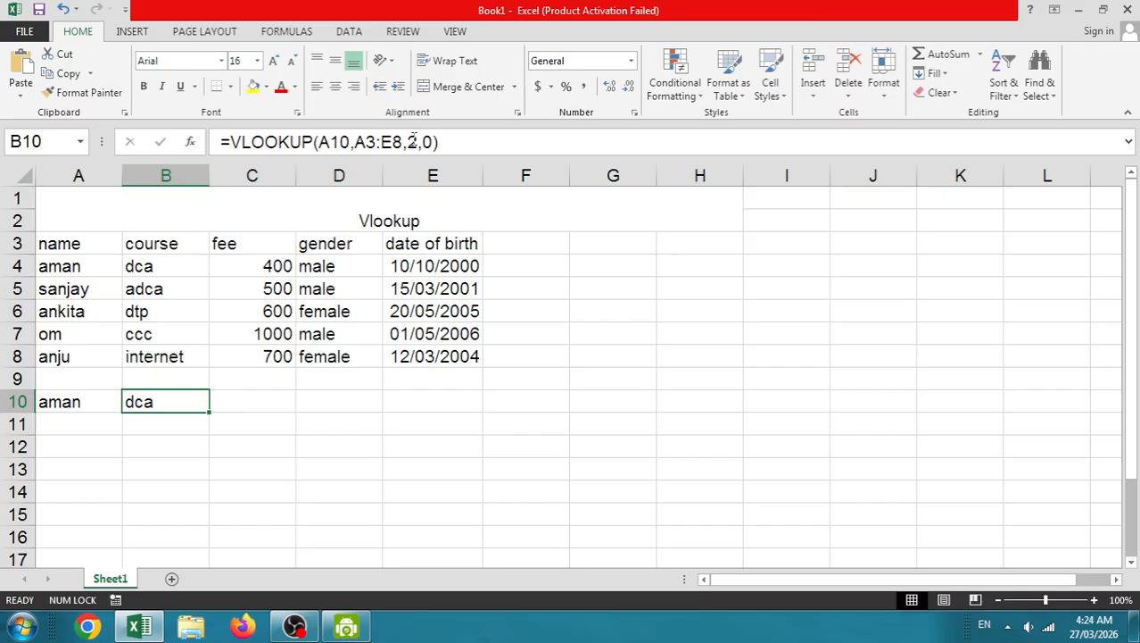
# Enter the fee lookup formula =VLOOKUP(A3:E8,3,0) in C10
pyautogui.click(251, 392)
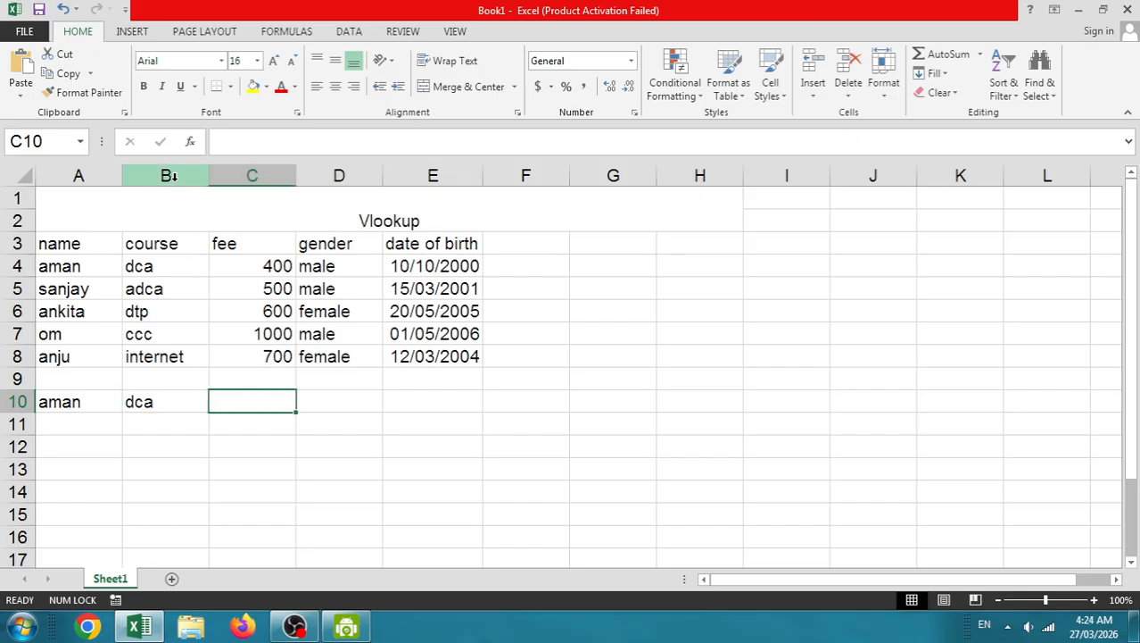
pyautogui.write('=')
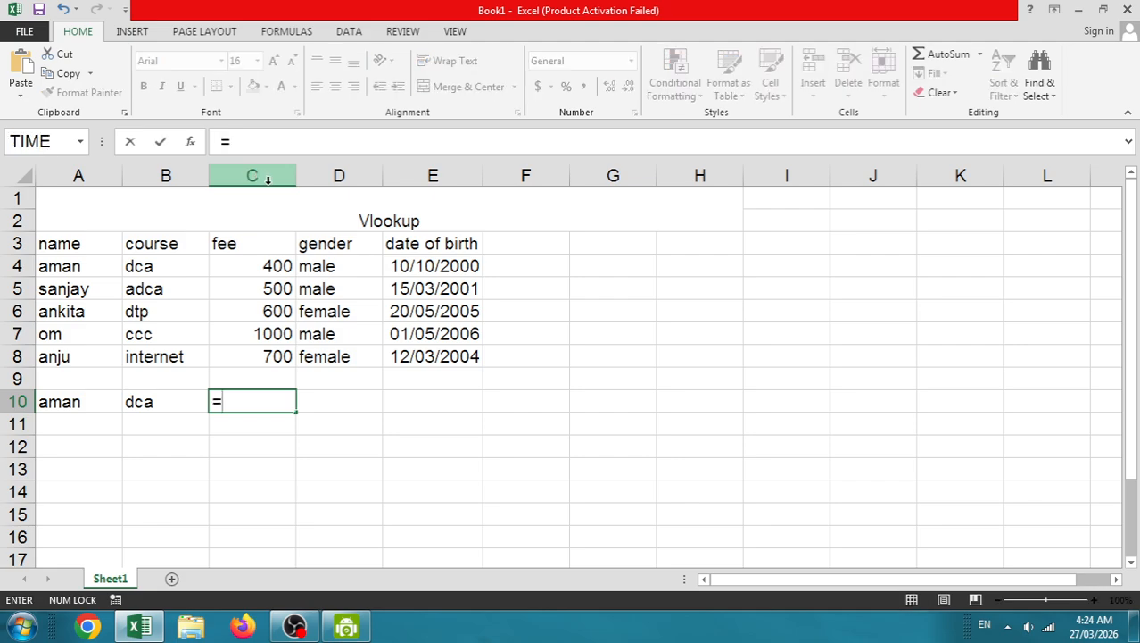
pyautogui.write('vl')
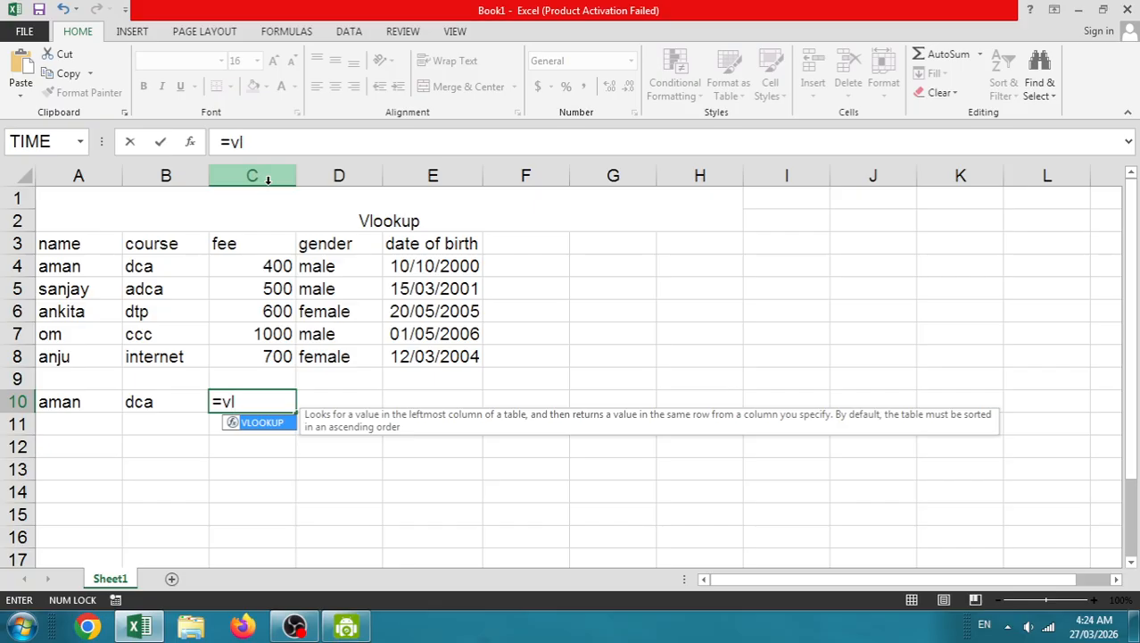
pyautogui.doubleClick(273, 423)
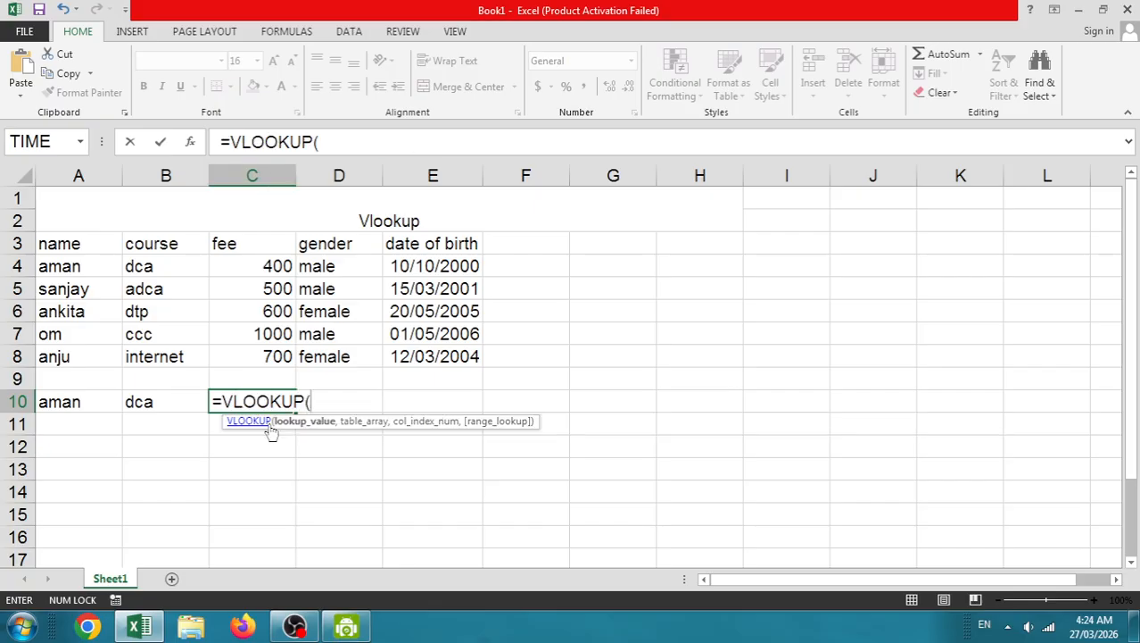
pyautogui.click(80, 409)
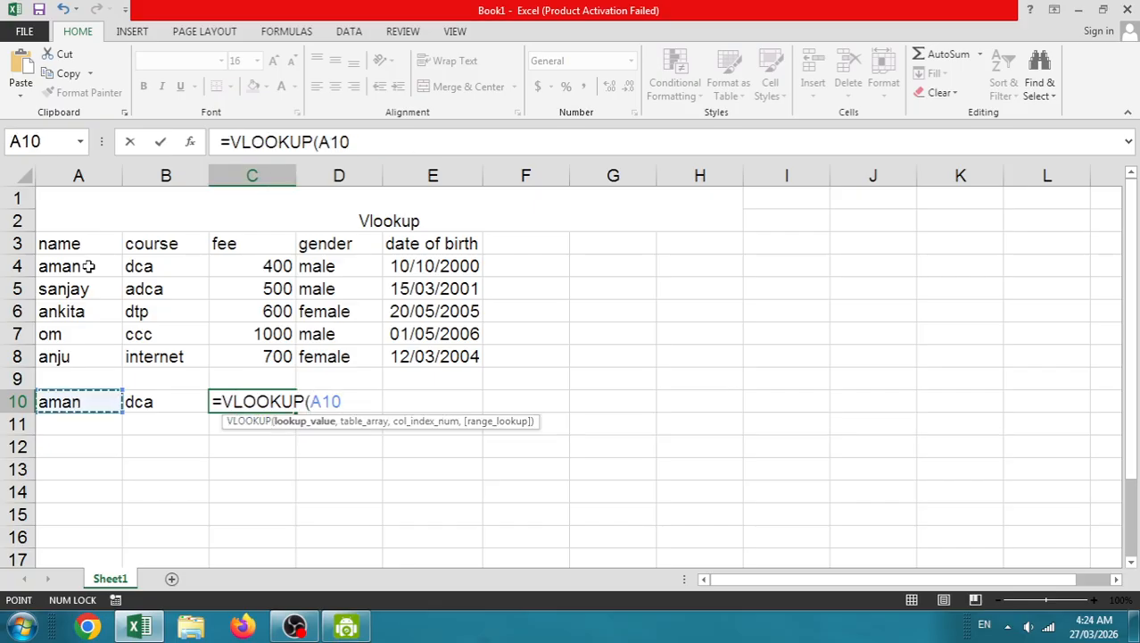
pyautogui.moveTo(87, 245); pyautogui.dragTo(480, 362)
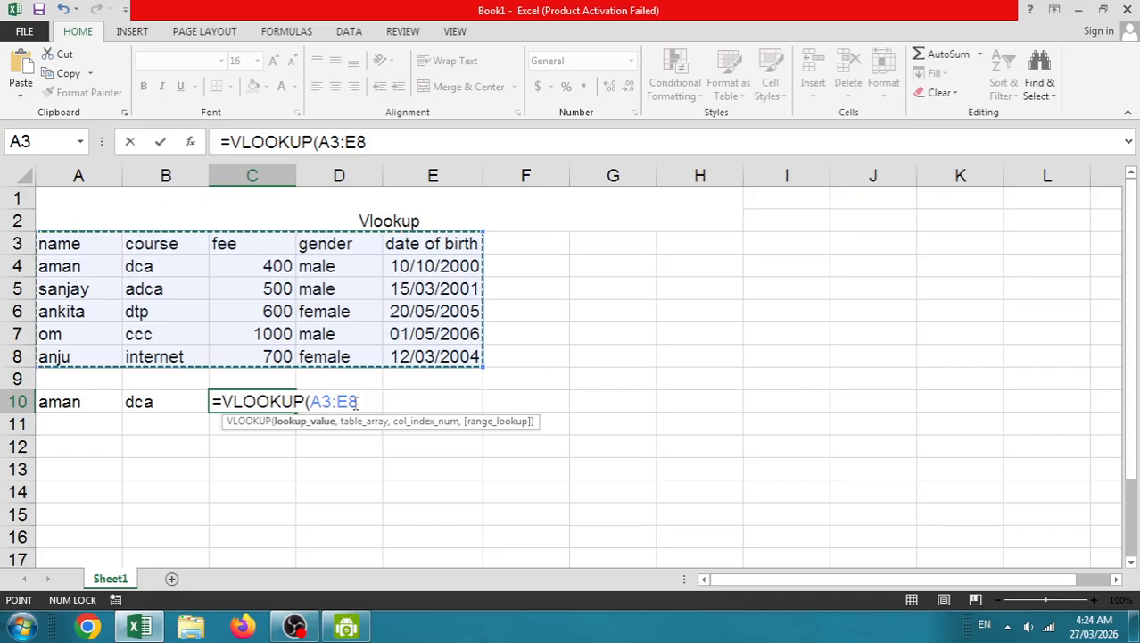
pyautogui.write(',')
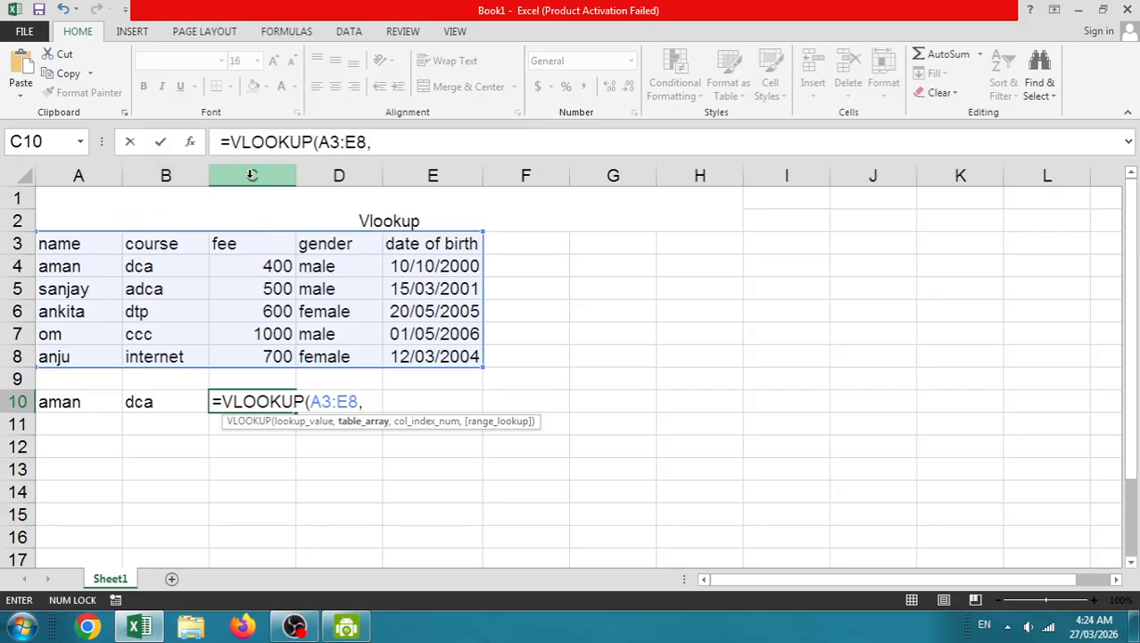
pyautogui.write('3')
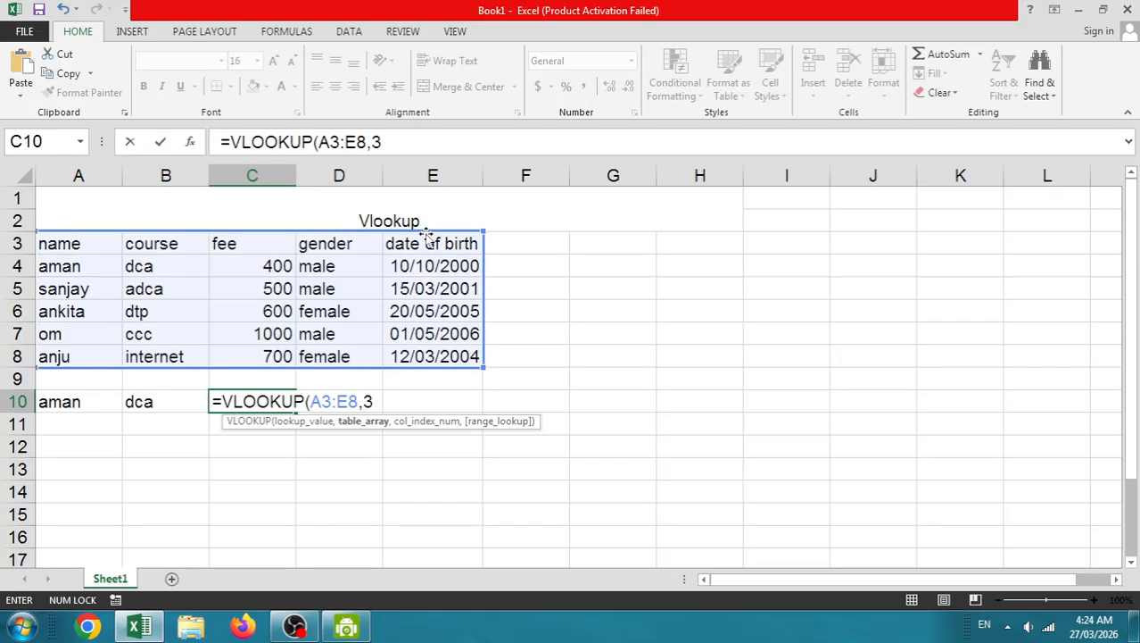
pyautogui.write(',0')
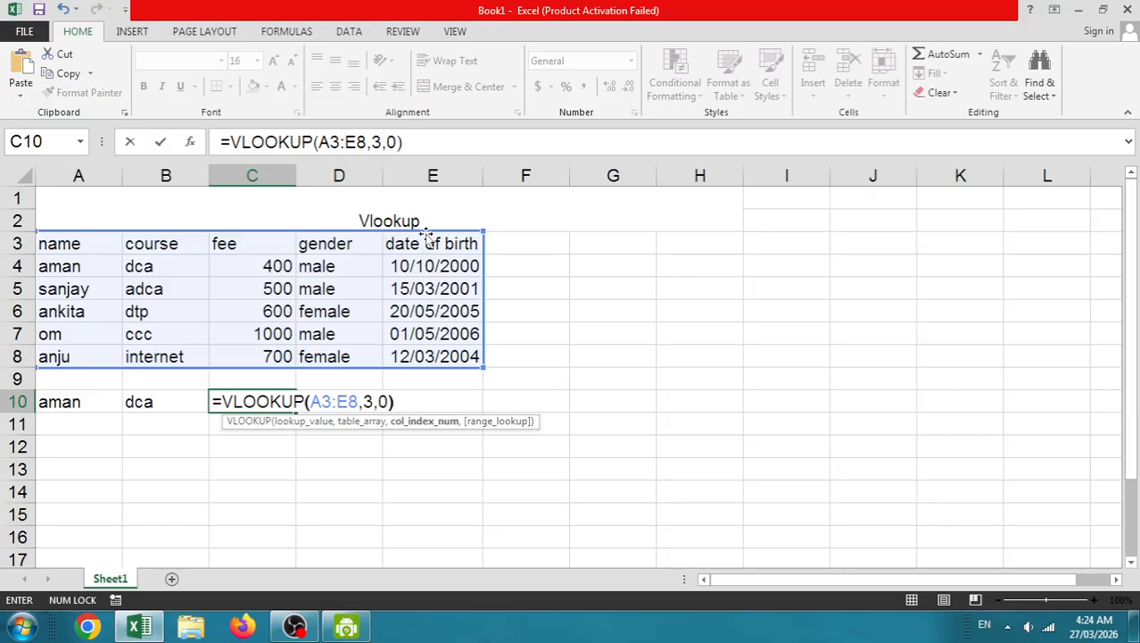
pyautogui.write(')')
pyautogui.press('Return')
pyautogui.press('Up')
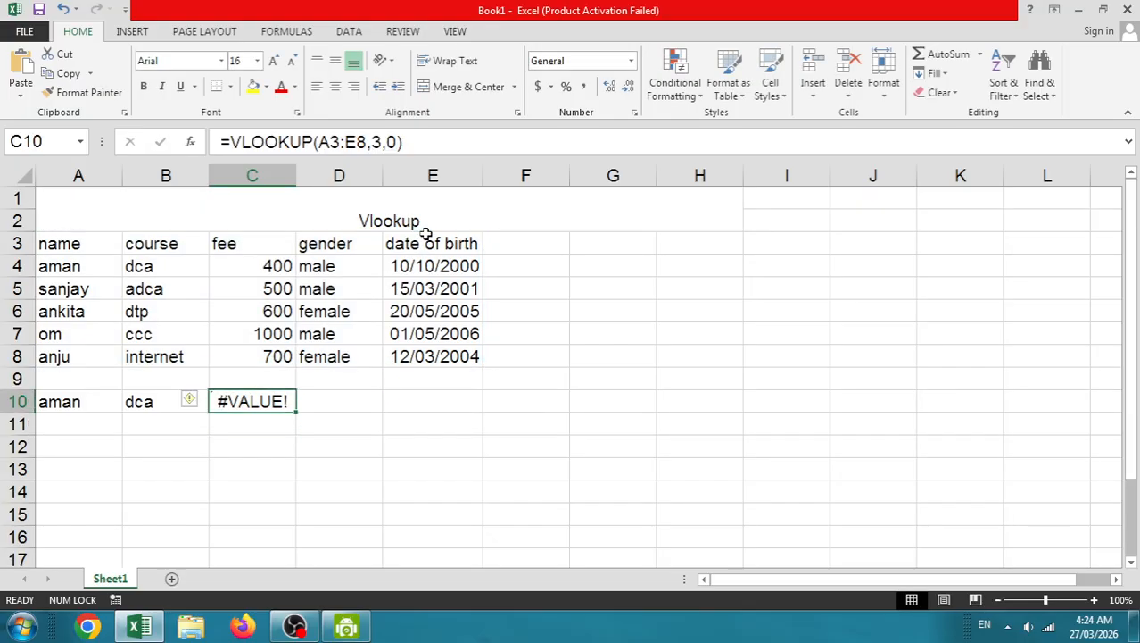
# Correct the fee formula in C10 by inserting A10 as the lookup value, giving =VLOOKUP(A10,A3:E8,3,0)
pyautogui.click(323, 138)
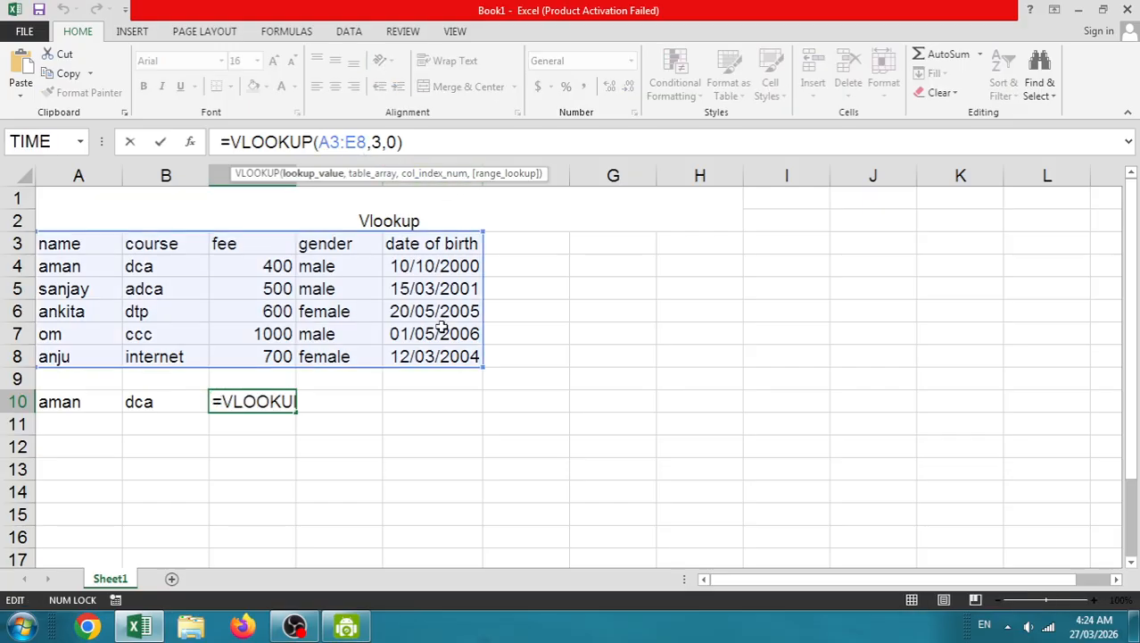
pyautogui.write(',')
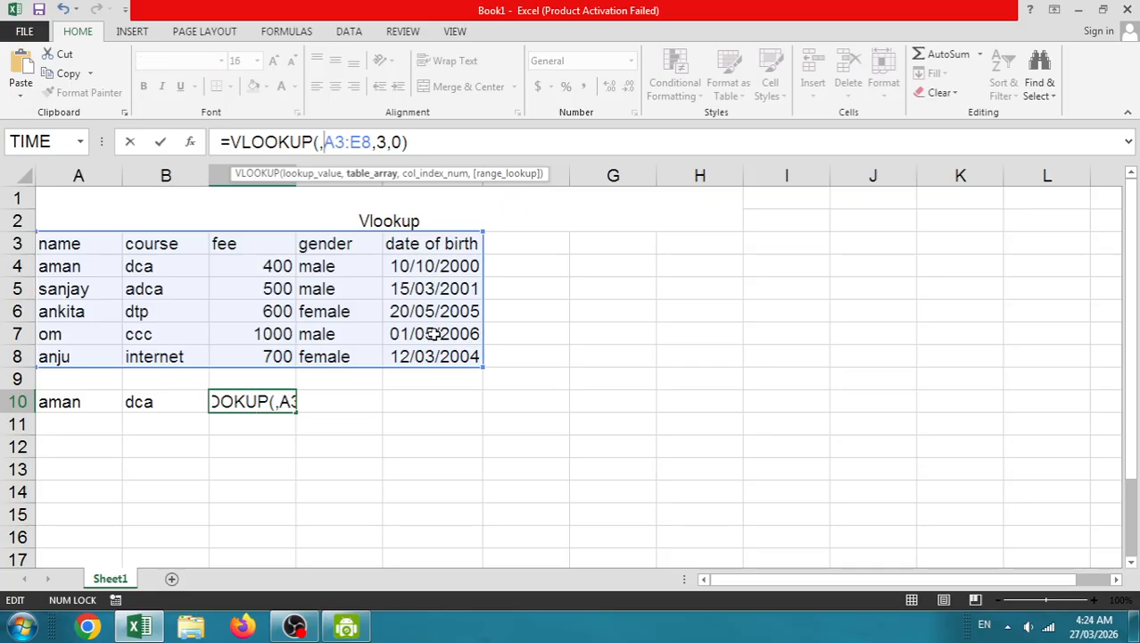
pyautogui.click(58, 402)
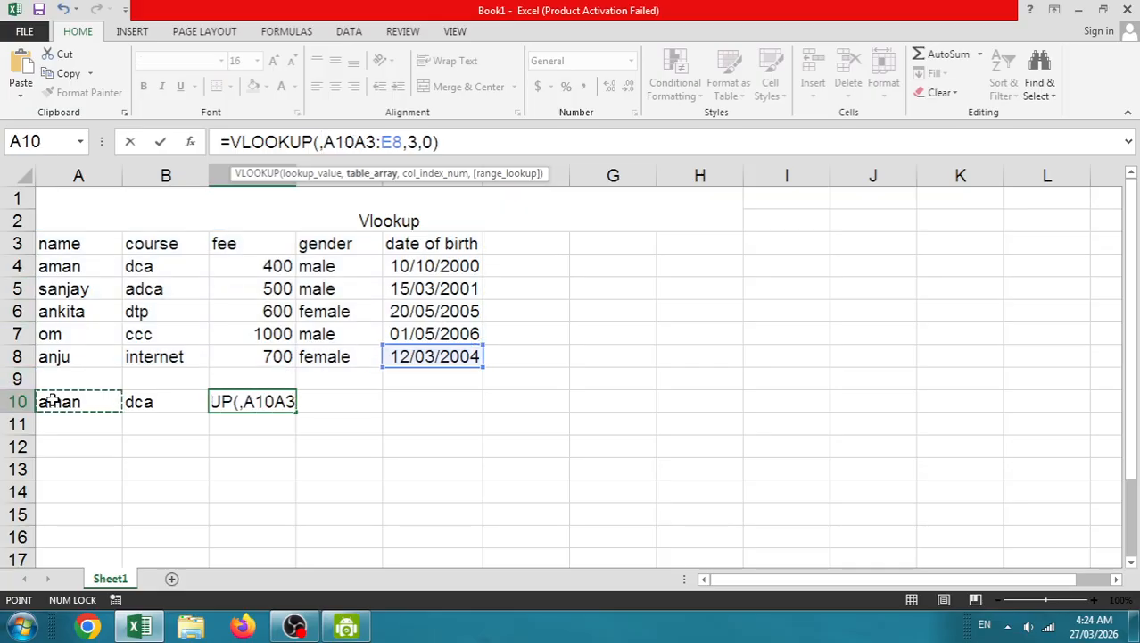
pyautogui.press('Return')
pyautogui.press('Up')
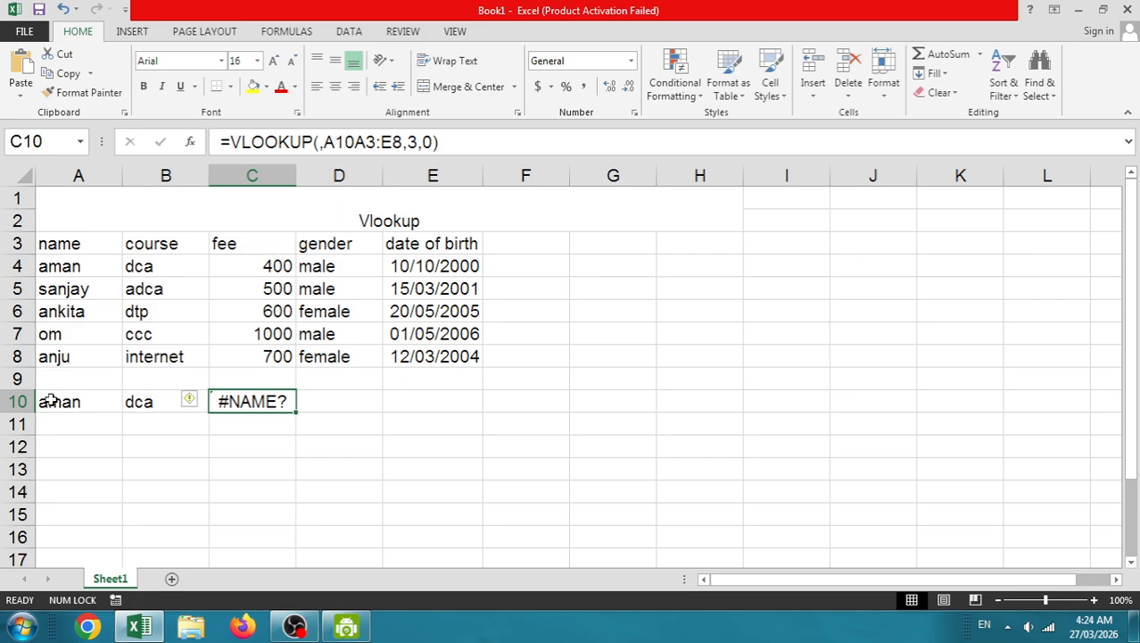
pyautogui.click(317, 145)
pyautogui.press('Delete')
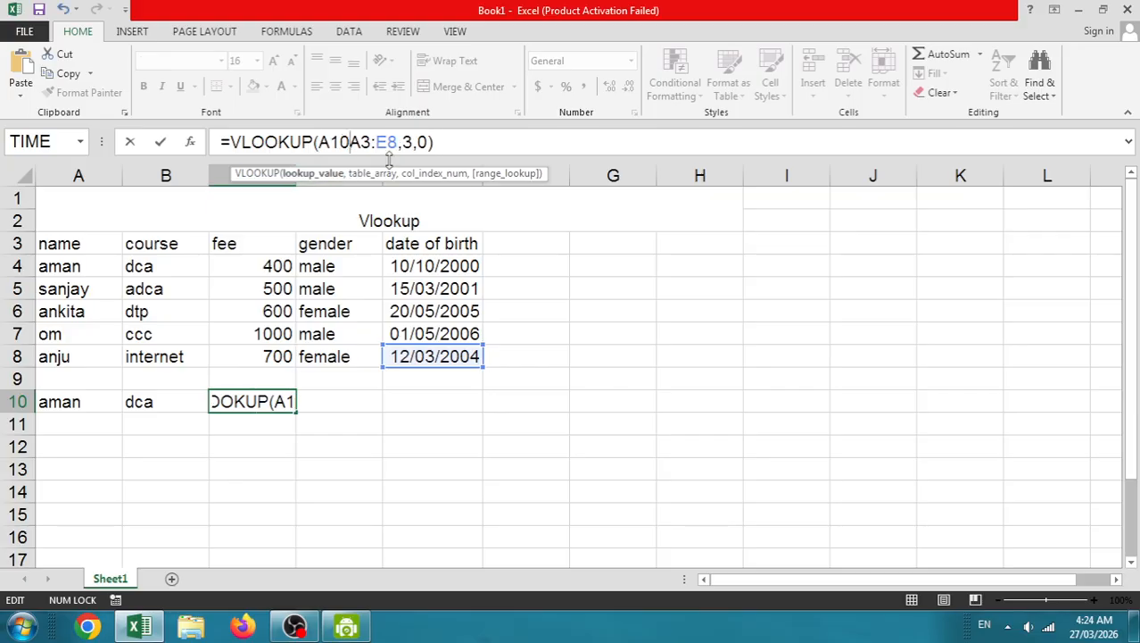
pyautogui.write(',')
pyautogui.press('Return')
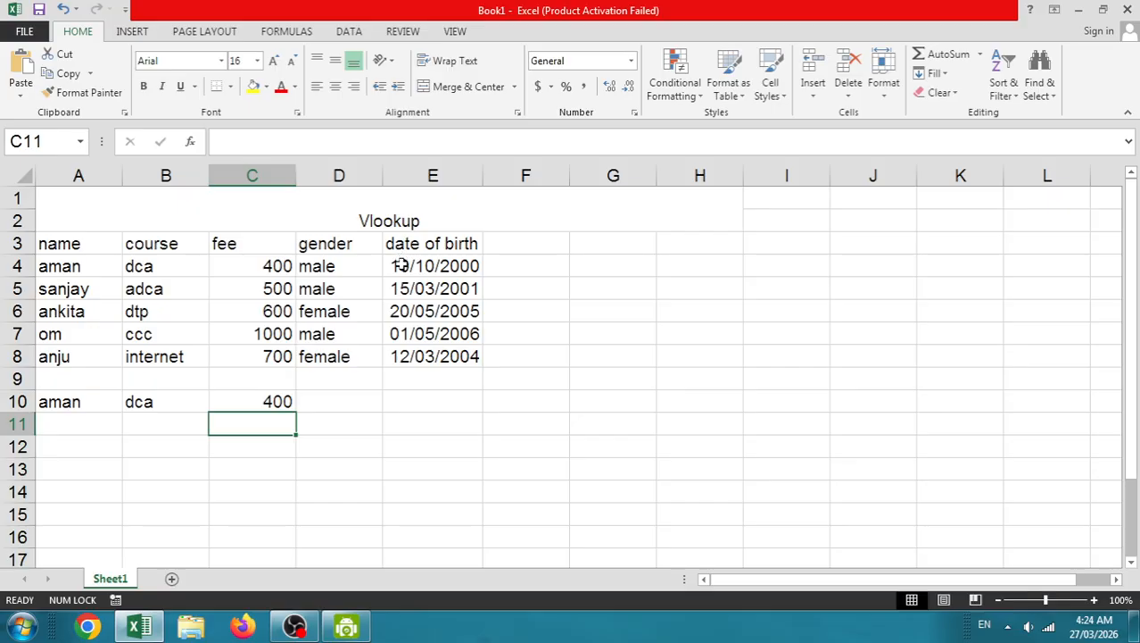
pyautogui.click(349, 398)
pyautogui.write('=')
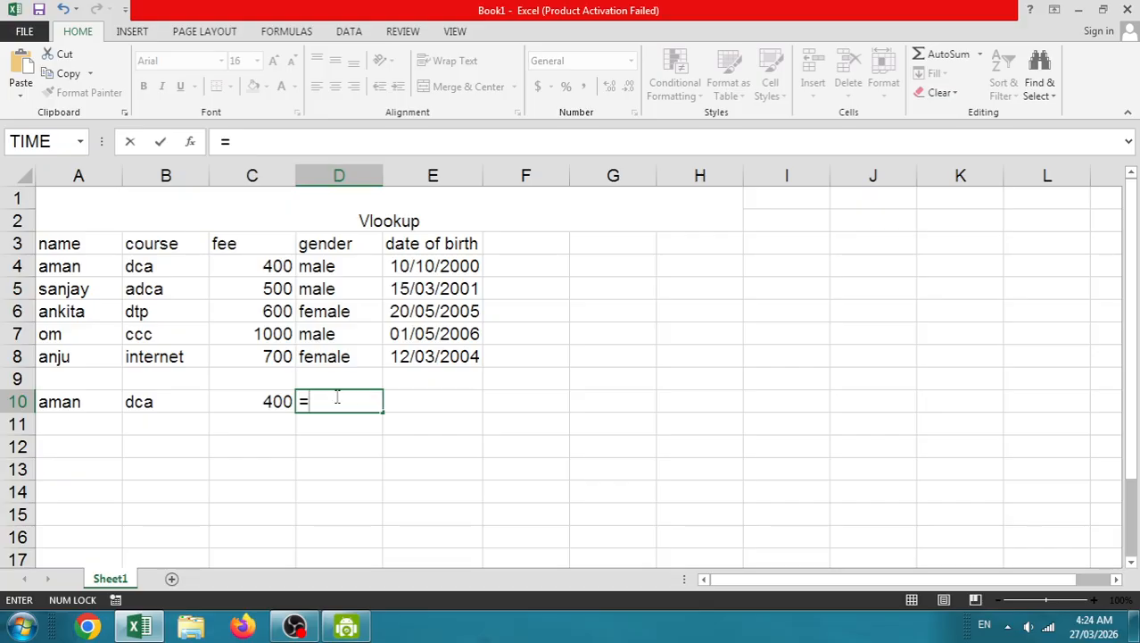
pyautogui.press('Escape')
# Fill the VLOOKUP formula from C10 across into D10 and E10
pyautogui.click(255, 402)
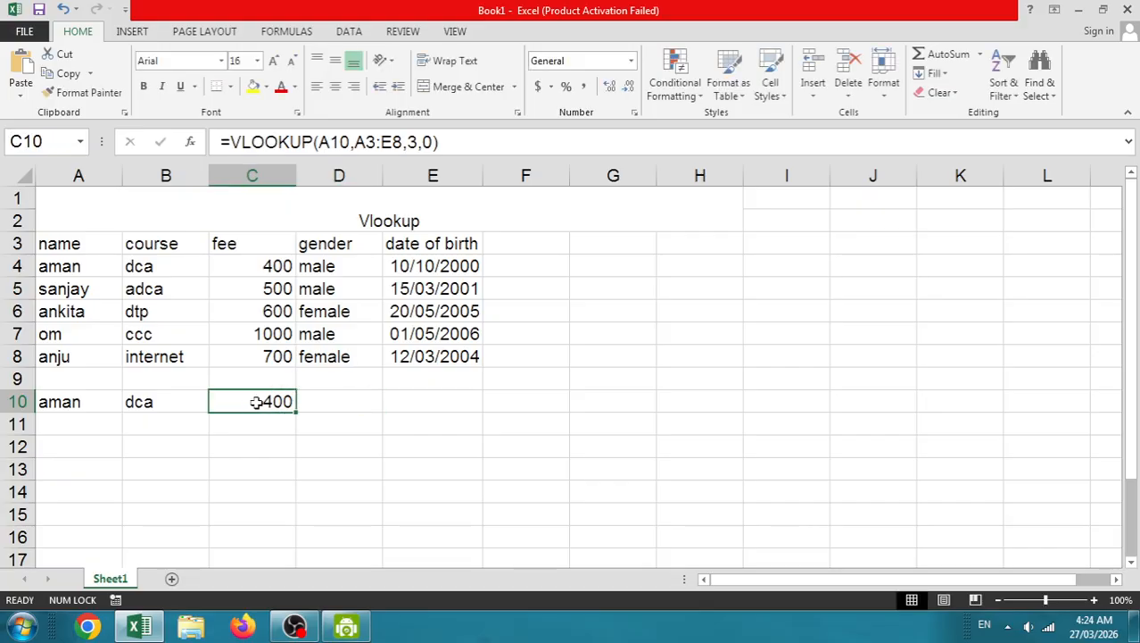
pyautogui.moveTo(304, 412); pyautogui.dragTo(438, 410)
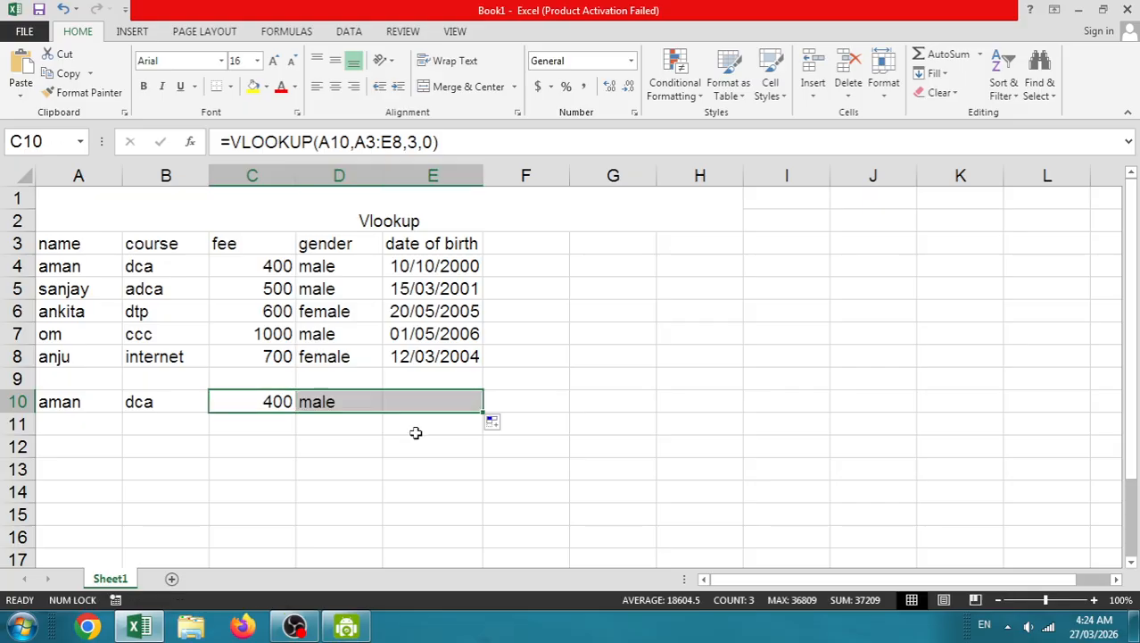
pyautogui.click(448, 489)
# Format the date of birth result in E10 as Short Date
pyautogui.click(444, 404)
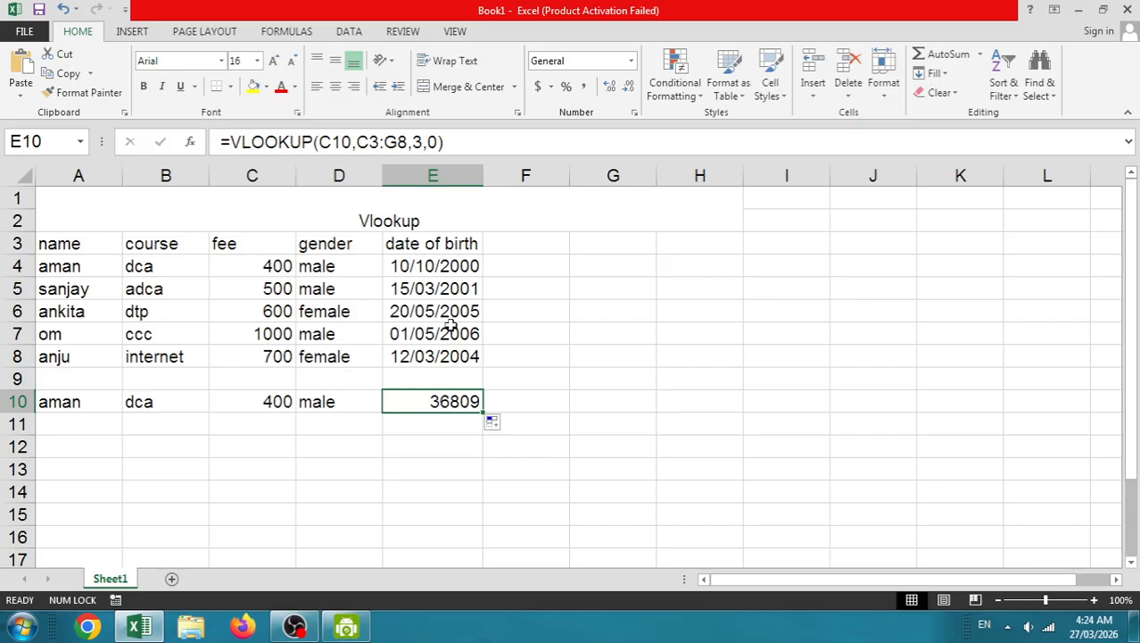
pyautogui.click(631, 61)
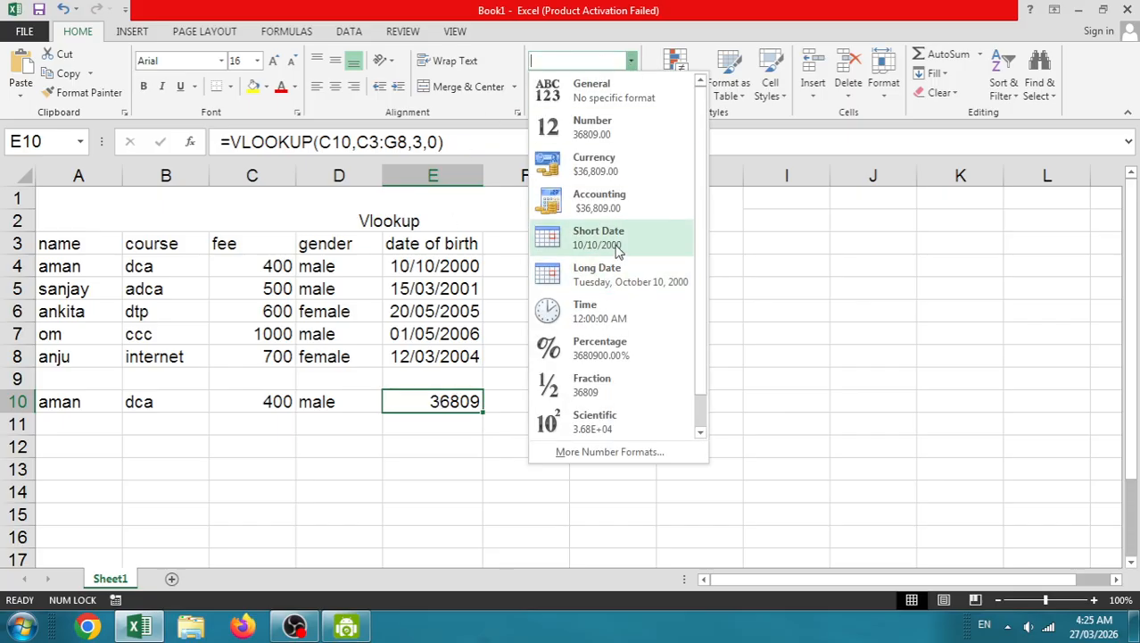
pyautogui.click(592, 94)
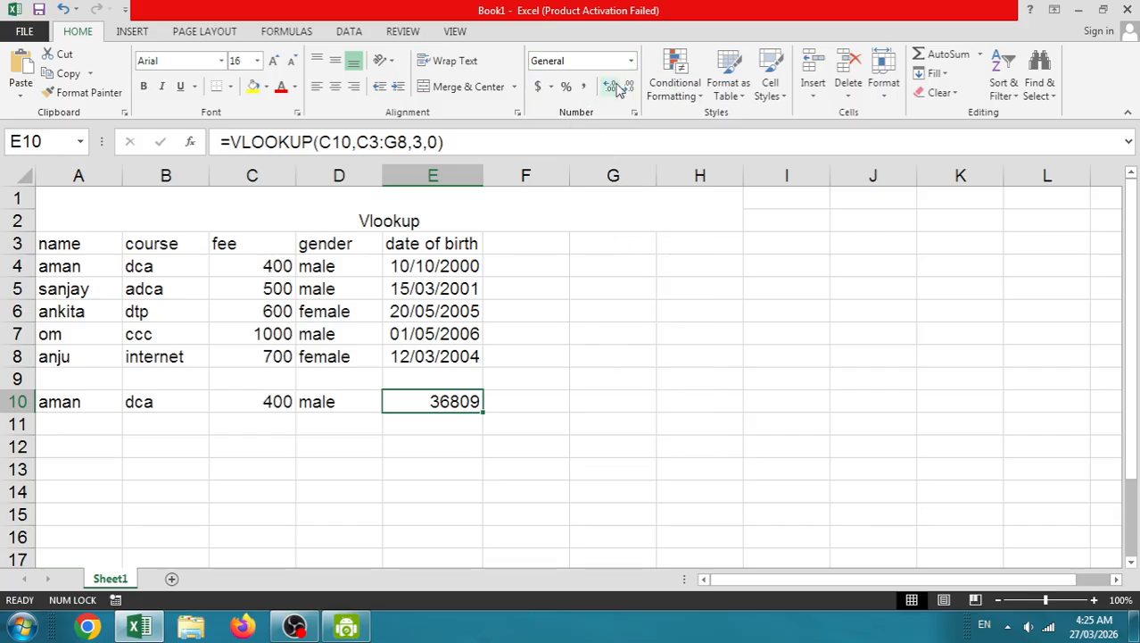
pyautogui.moveTo(631, 12); pyautogui.dragTo(628, 74)
pyautogui.doubleClick(616, 19)
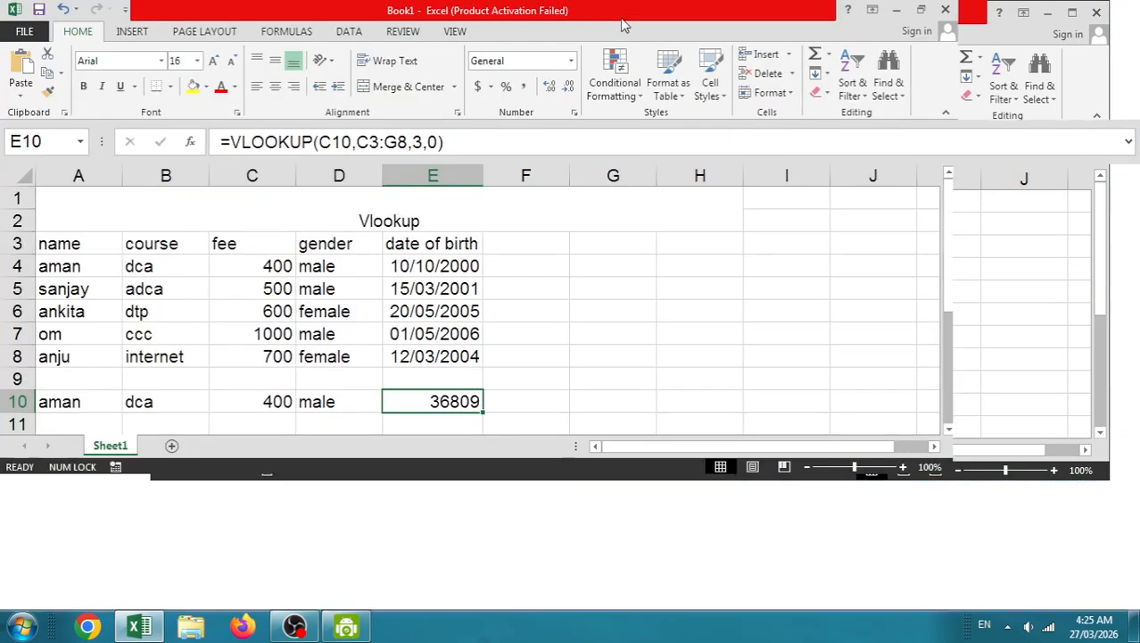
pyautogui.click(630, 63)
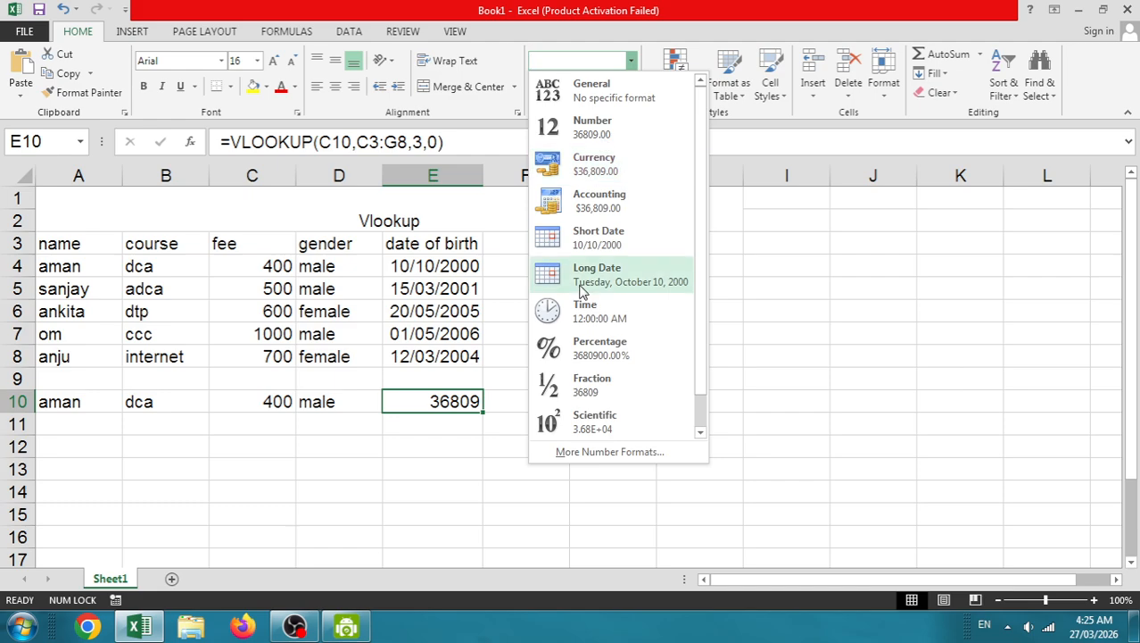
pyautogui.click(600, 242)
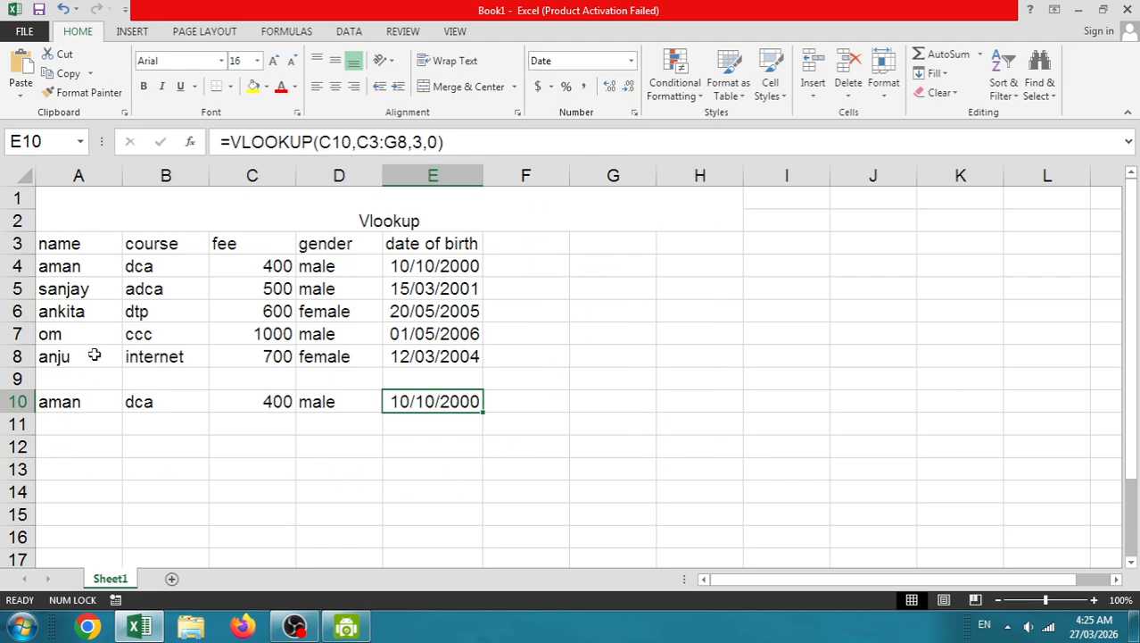
# Replace the lookup name in A10 with the second student's name to test the formulas
pyautogui.click(86, 400)
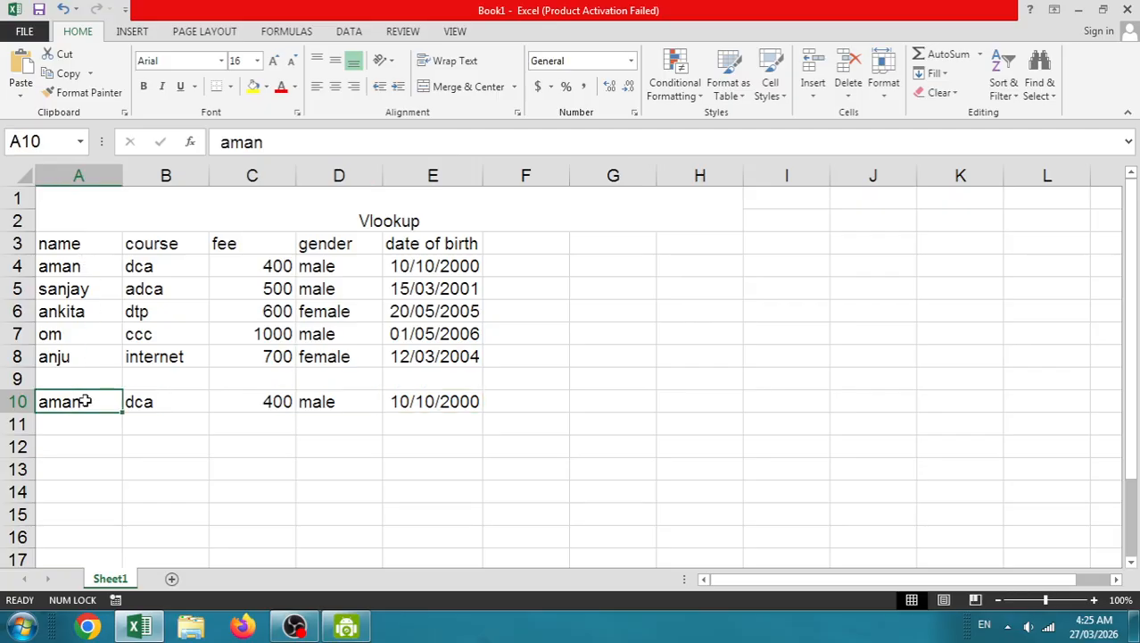
pyautogui.write('sanjay')
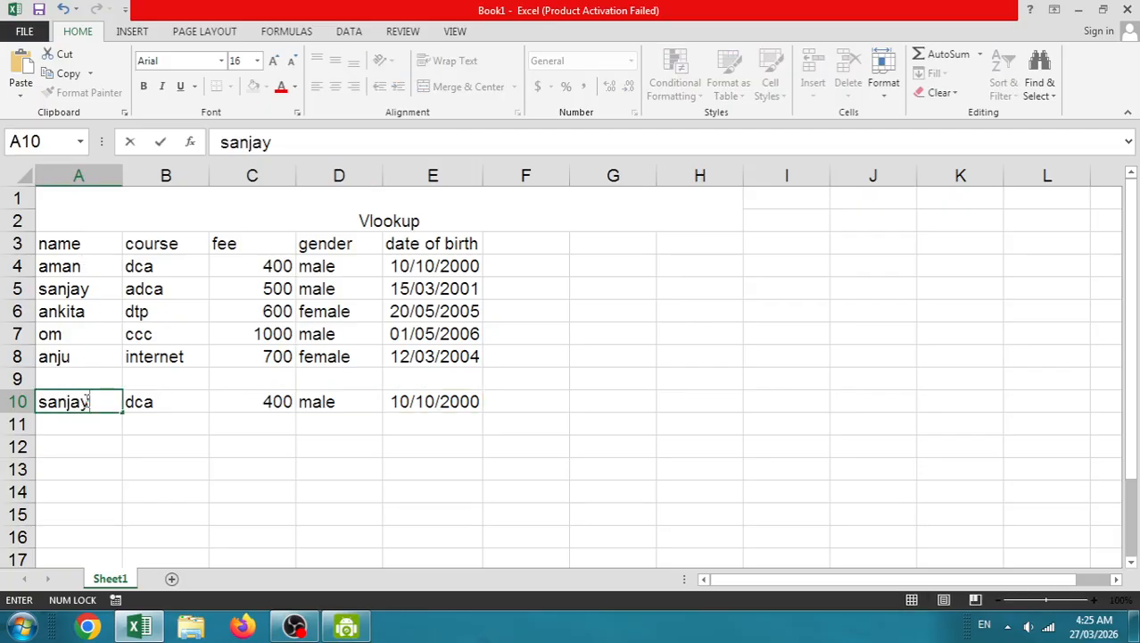
pyautogui.press('Return')
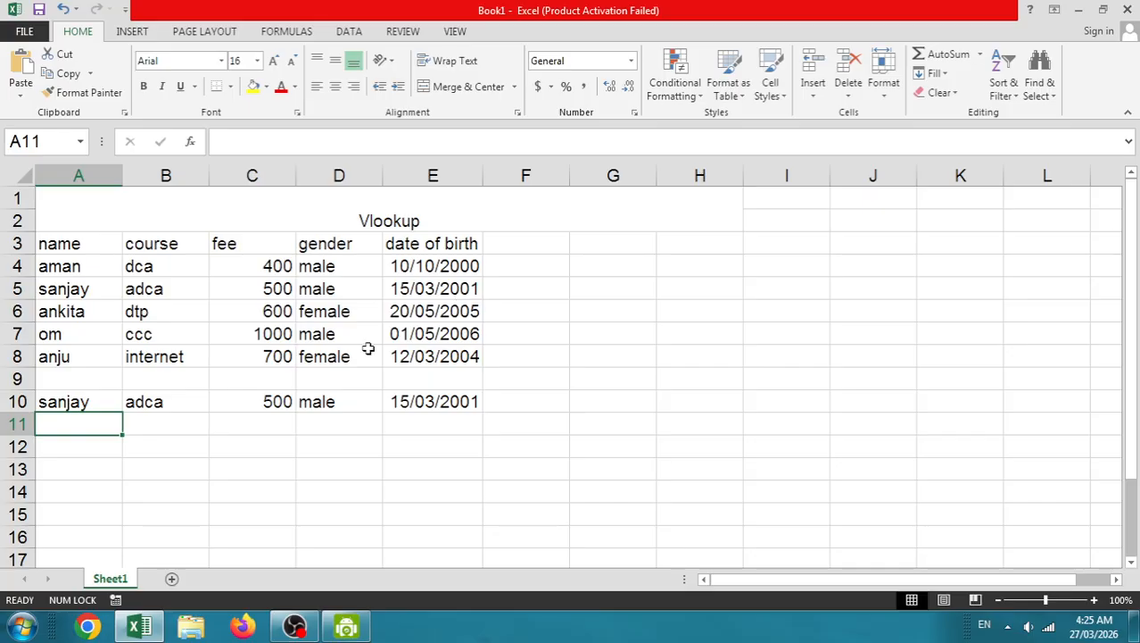
pyautogui.click(71, 403)
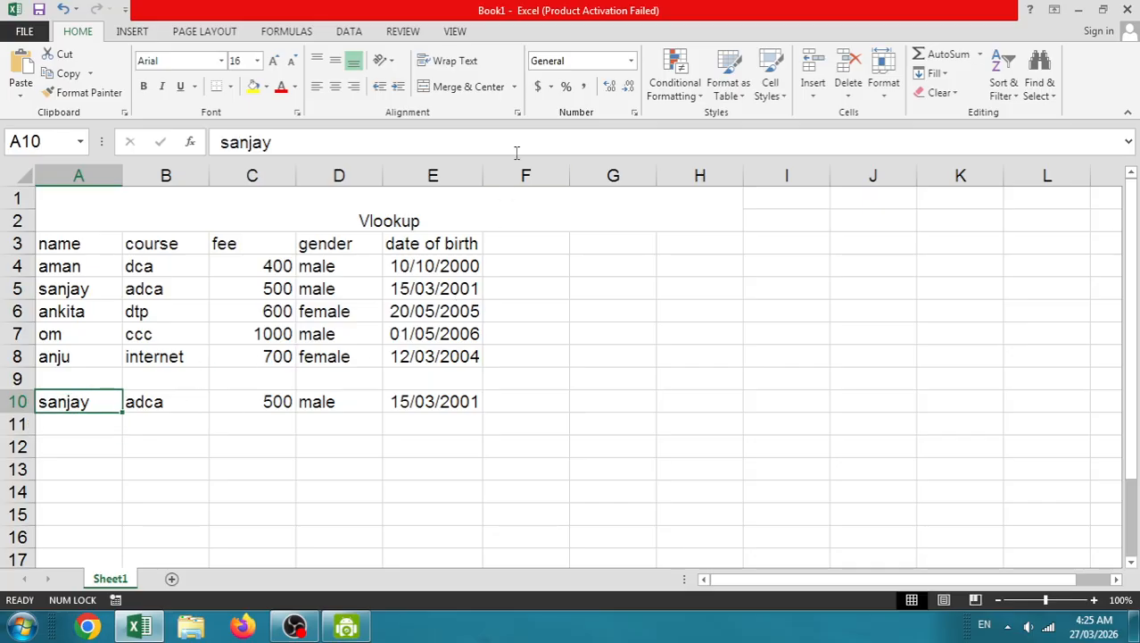
# Add a data validation list to cell A10 that takes its entries from the student names in A4:A8
pyautogui.click(342, 36)
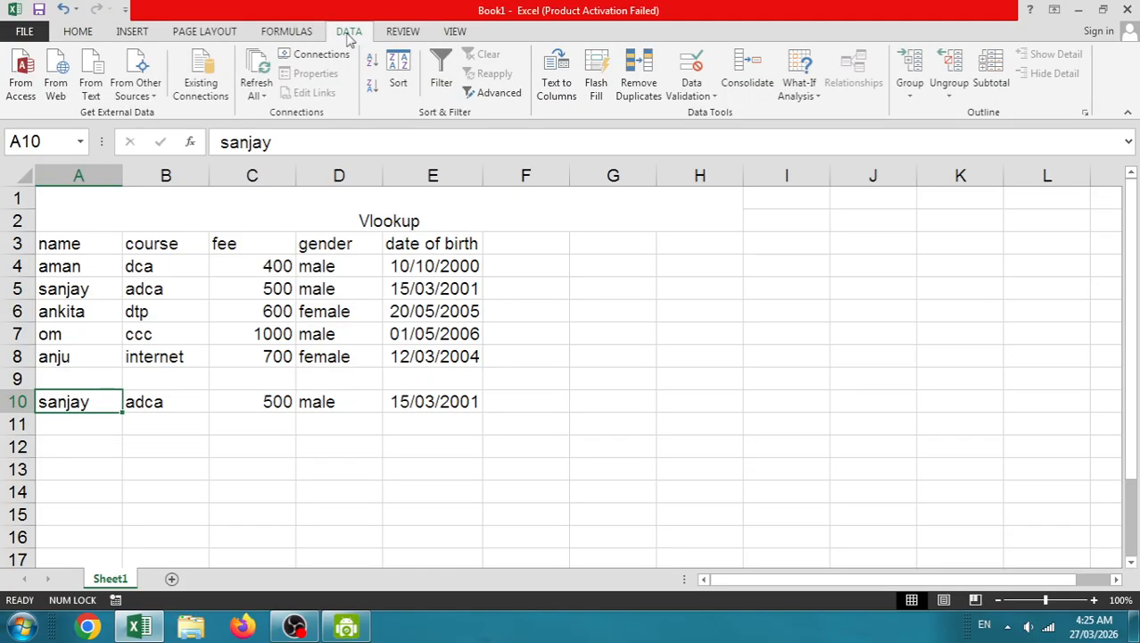
pyautogui.click(692, 95)
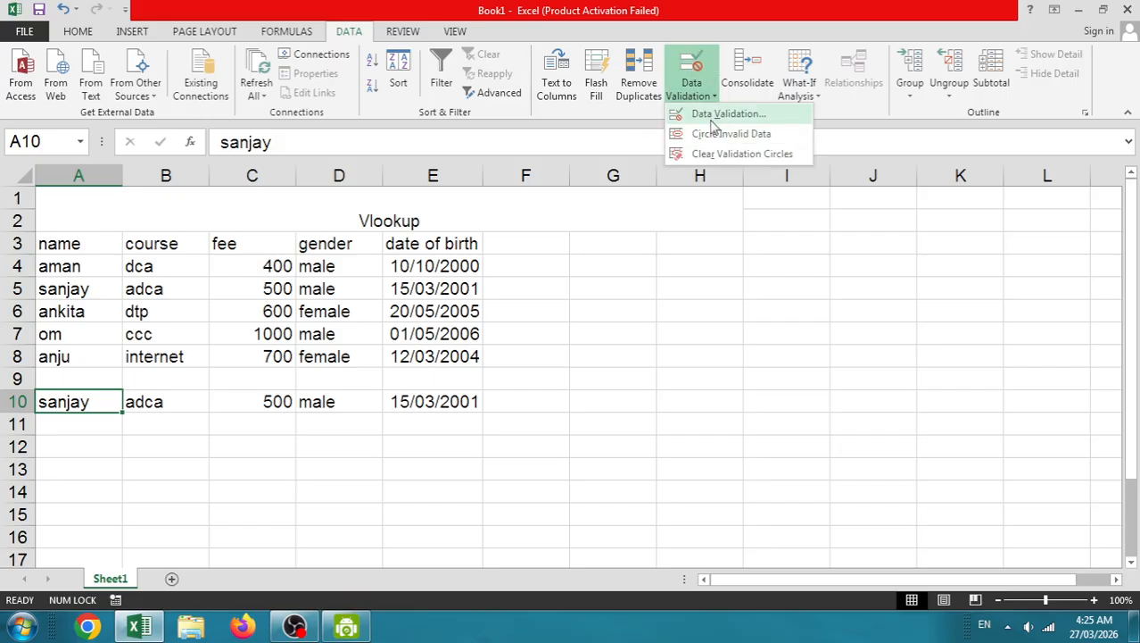
pyautogui.click(711, 114)
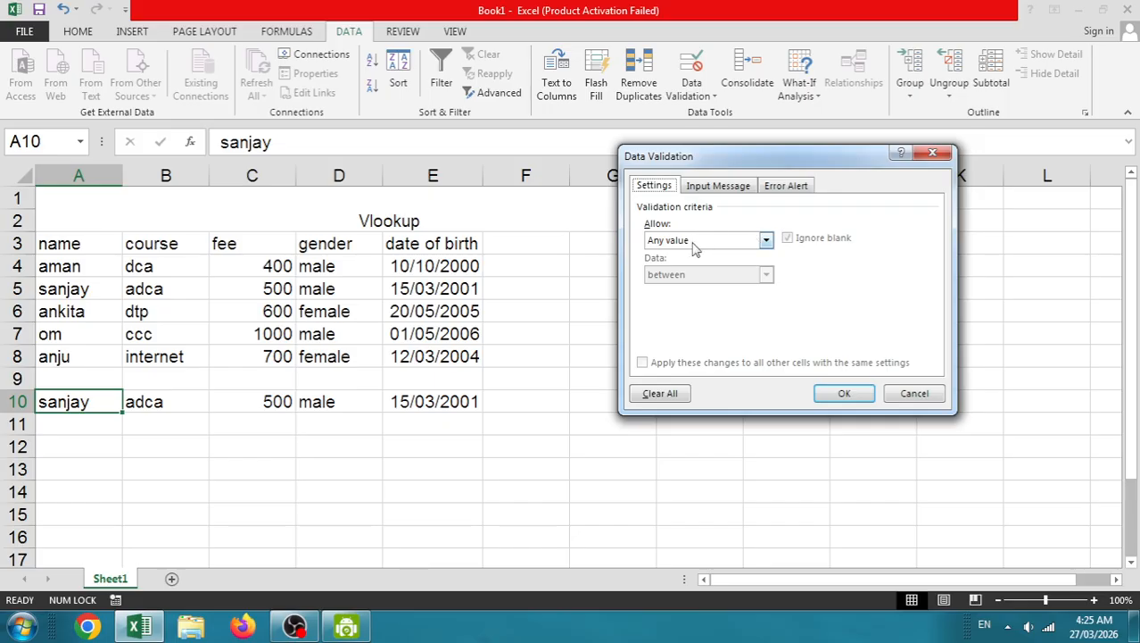
pyautogui.click(695, 243)
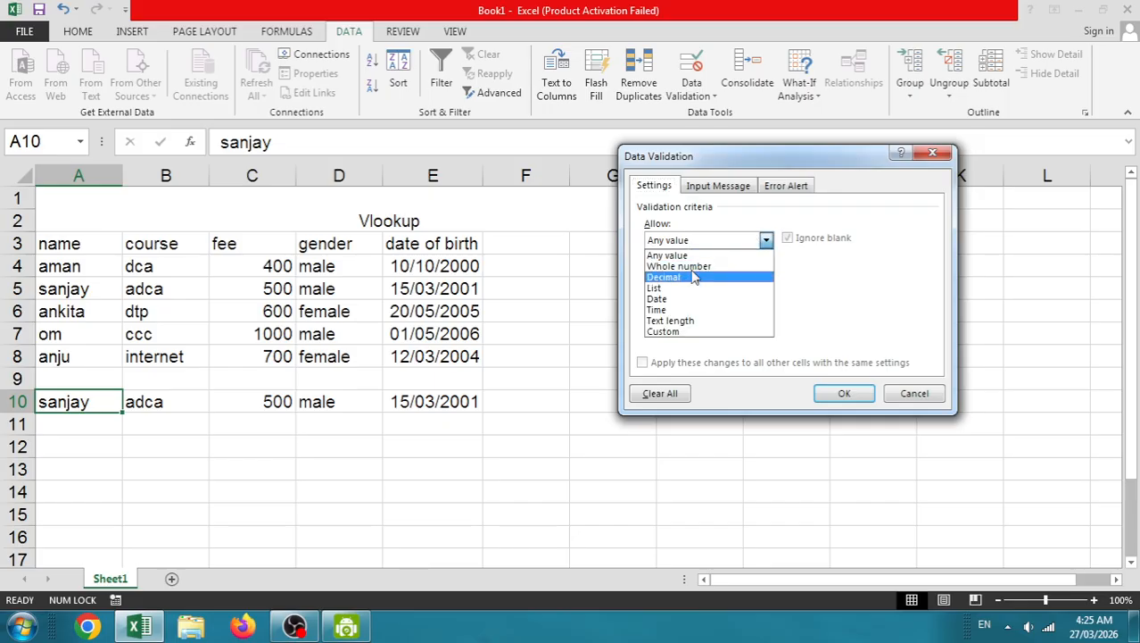
pyautogui.click(673, 289)
pyautogui.click(674, 306)
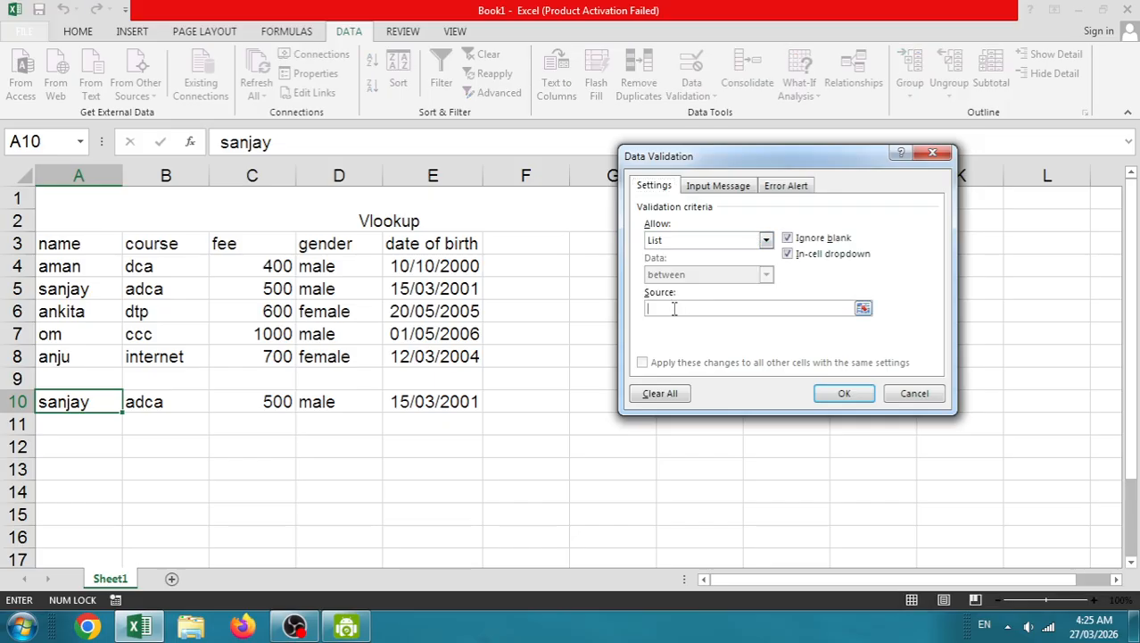
pyautogui.click(70, 266)
pyautogui.moveTo(70, 266); pyautogui.dragTo(95, 357)
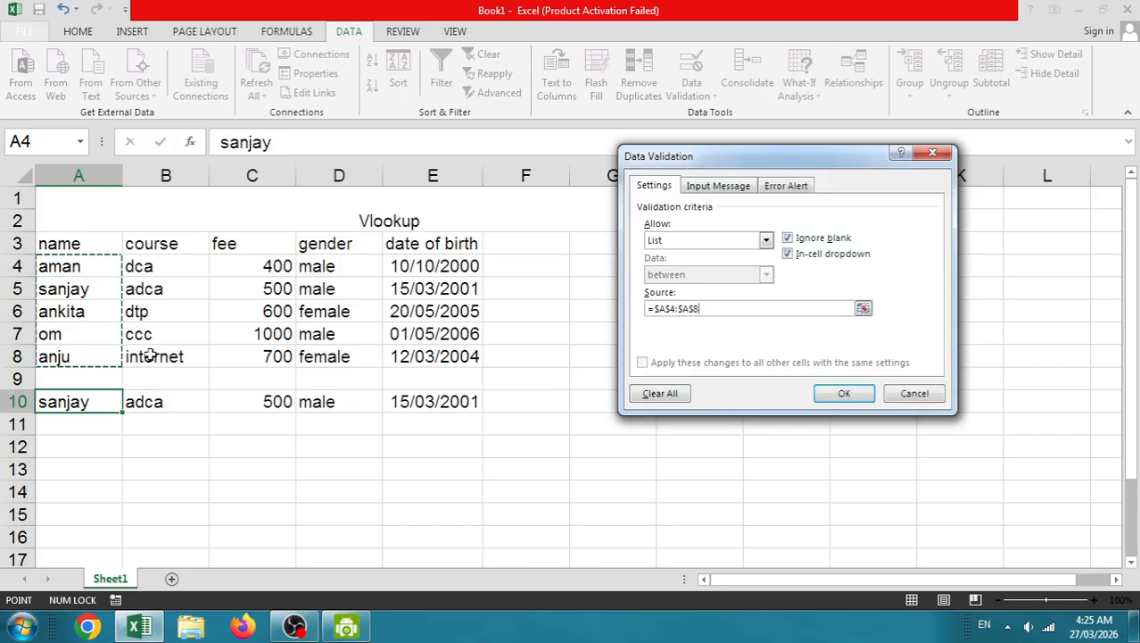
pyautogui.click(842, 394)
# Test the lookup row by choosing different students from the A10 list, ending with the name stored in A8
pyautogui.click(130, 405)
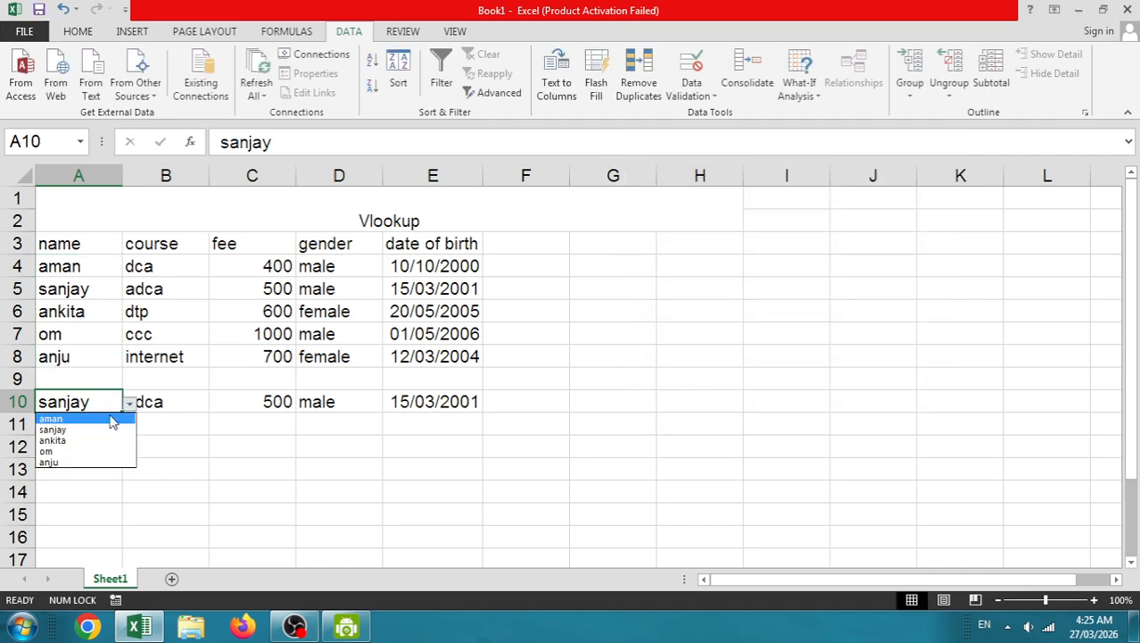
pyautogui.click(51, 430)
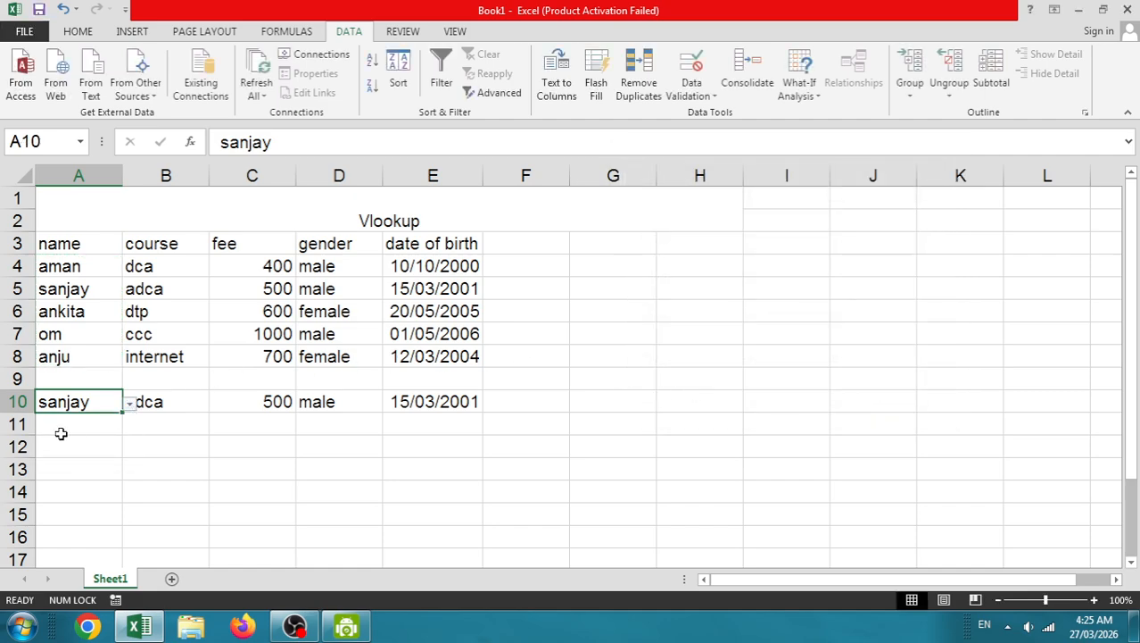
pyautogui.click(131, 405)
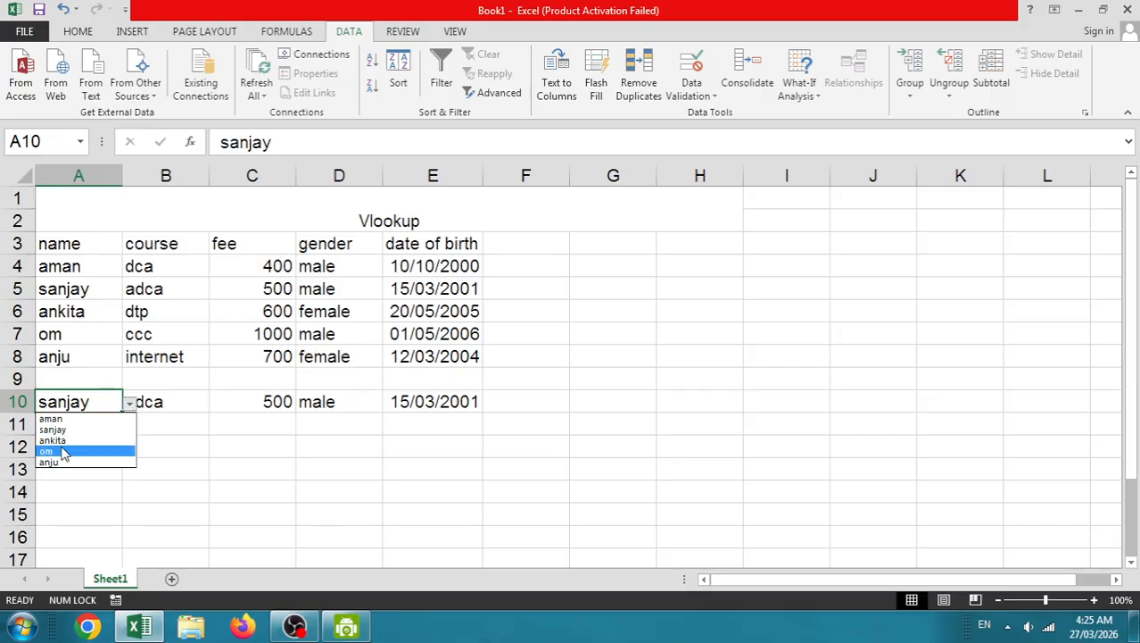
pyautogui.click(84, 451)
pyautogui.click(136, 441)
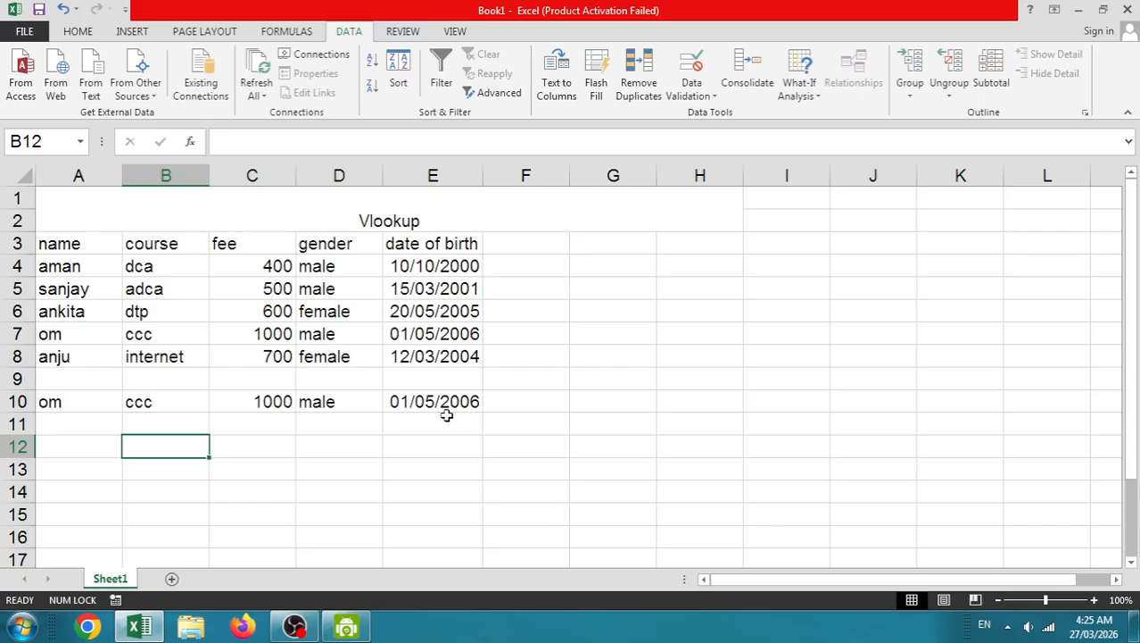
pyautogui.click(108, 406)
pyautogui.click(130, 405)
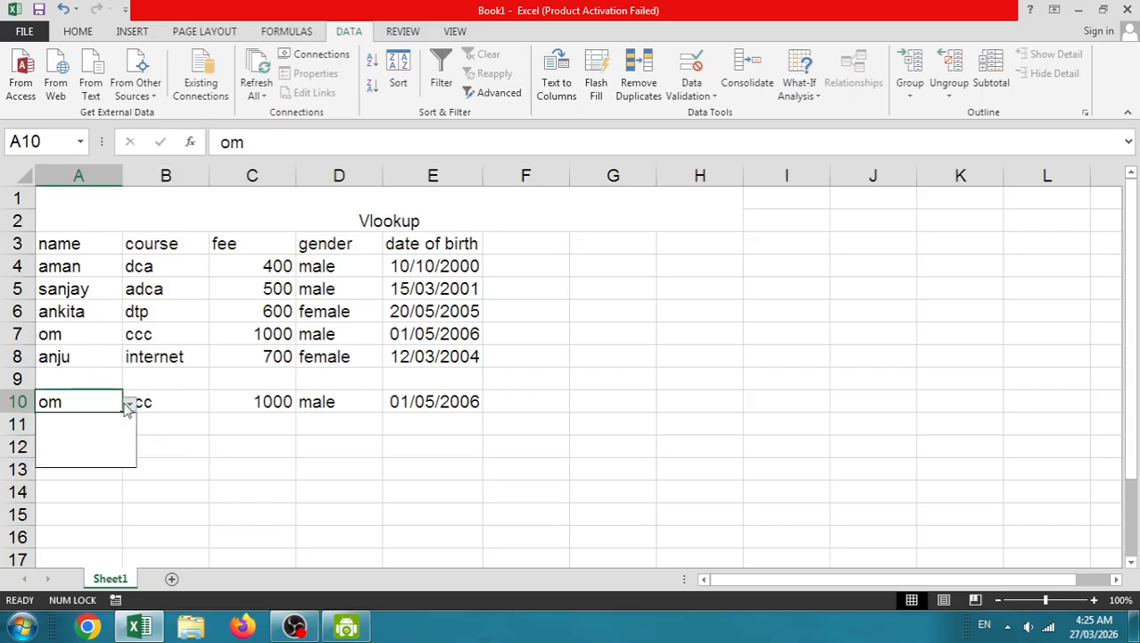
pyautogui.click(47, 459)
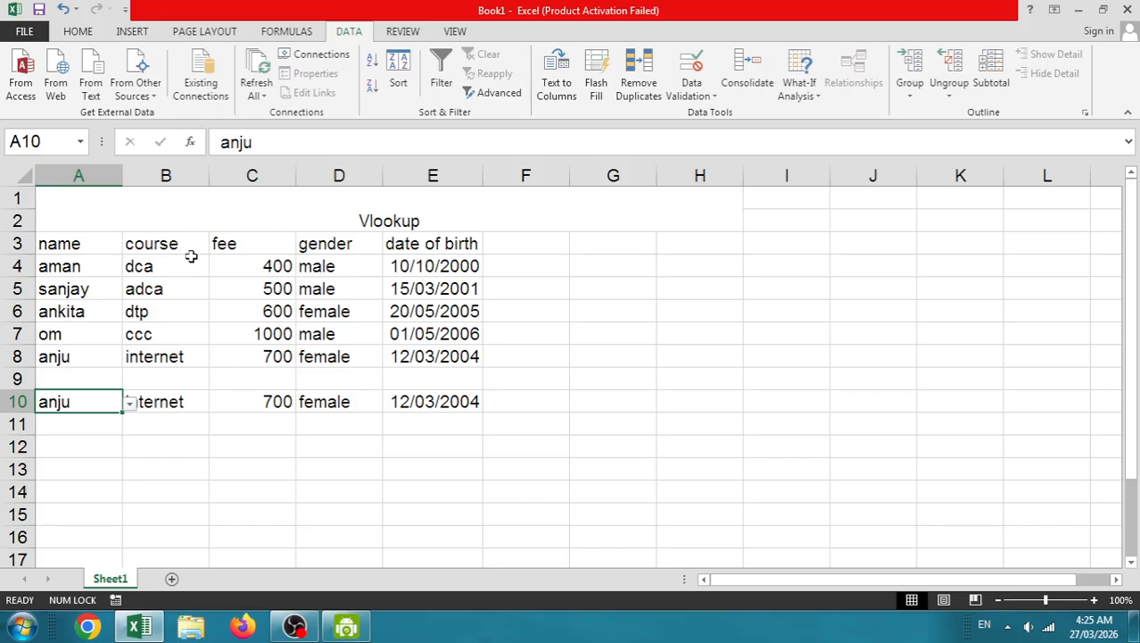
pyautogui.moveTo(62, 265); pyautogui.dragTo(402, 338)
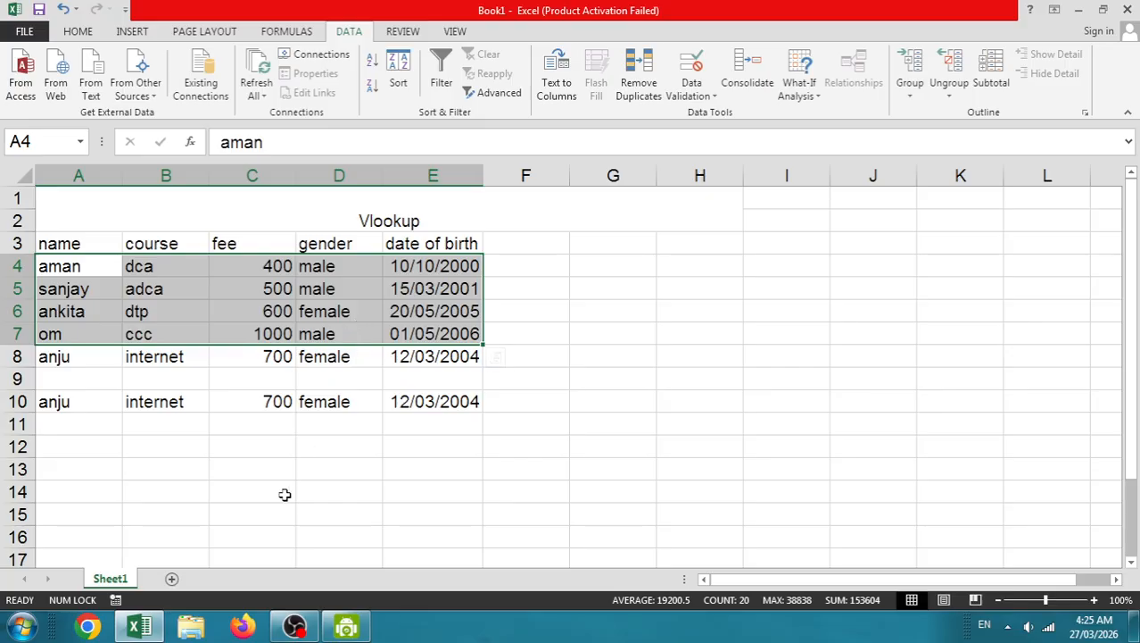
# Add a new worksheet and merge and center cells A1:H2 on it
pyautogui.click(173, 579)
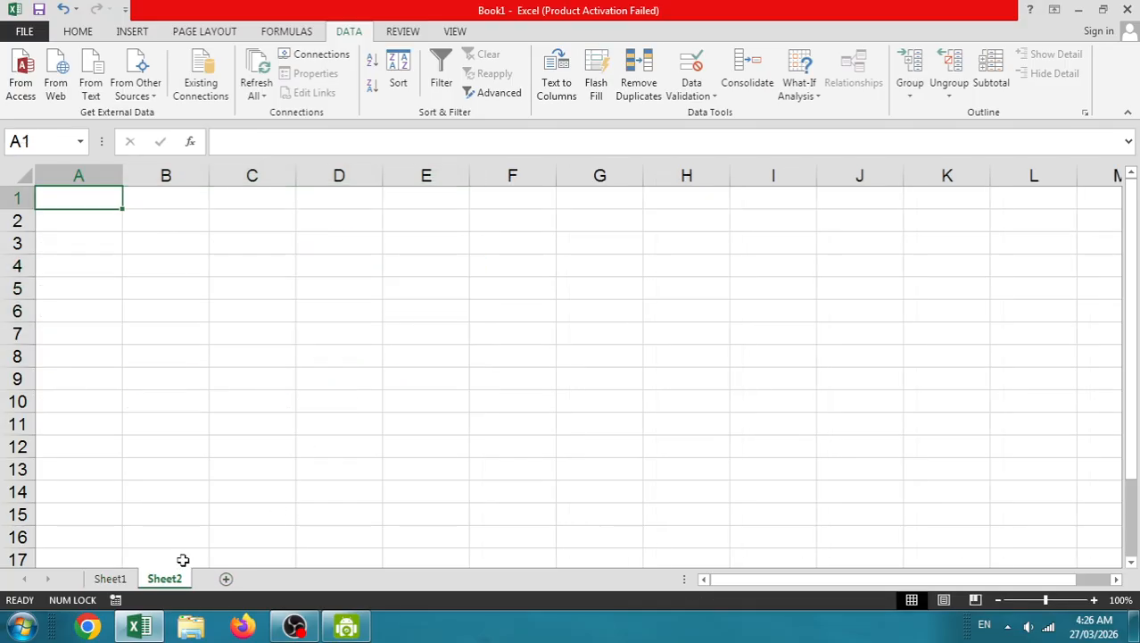
pyautogui.click(156, 259)
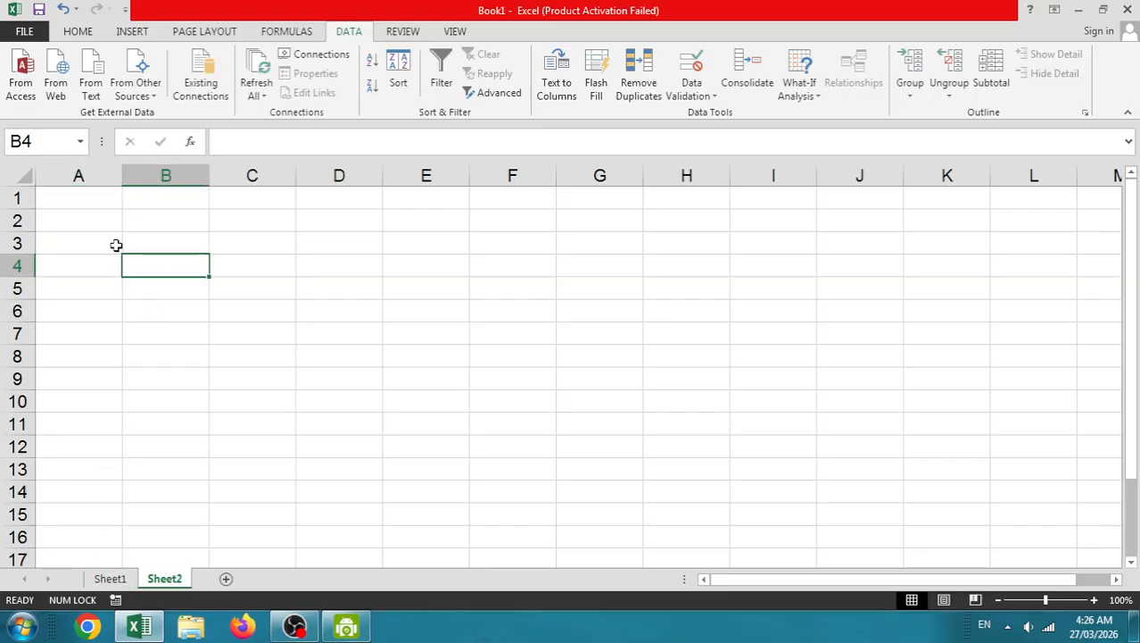
pyautogui.click(147, 198)
pyautogui.moveTo(92, 199); pyautogui.dragTo(661, 218)
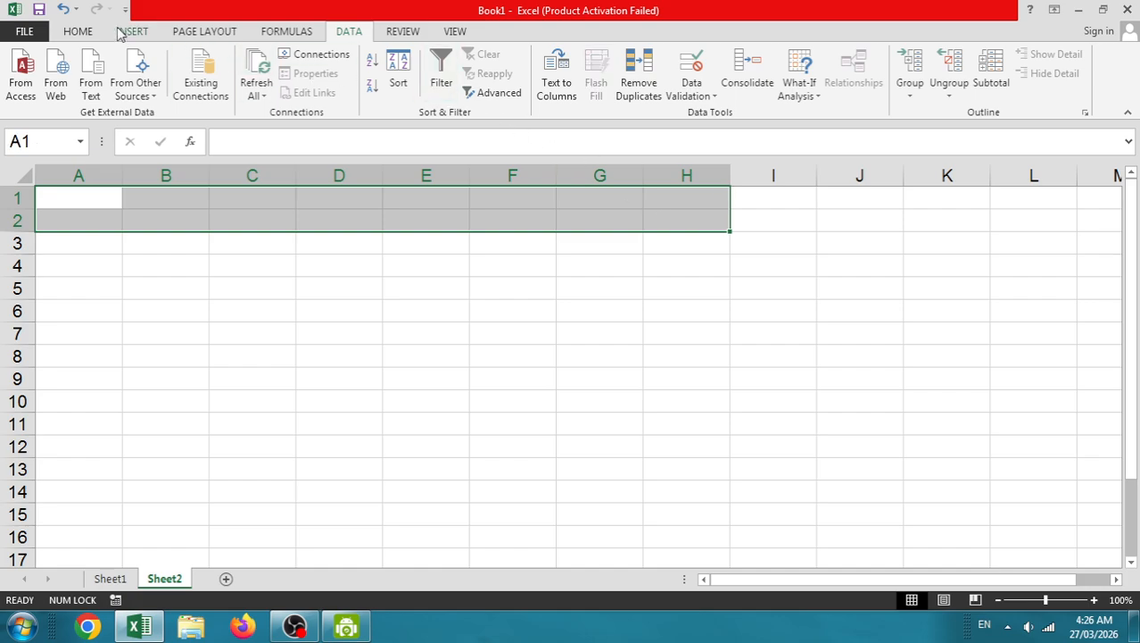
pyautogui.click(78, 31)
pyautogui.click(433, 86)
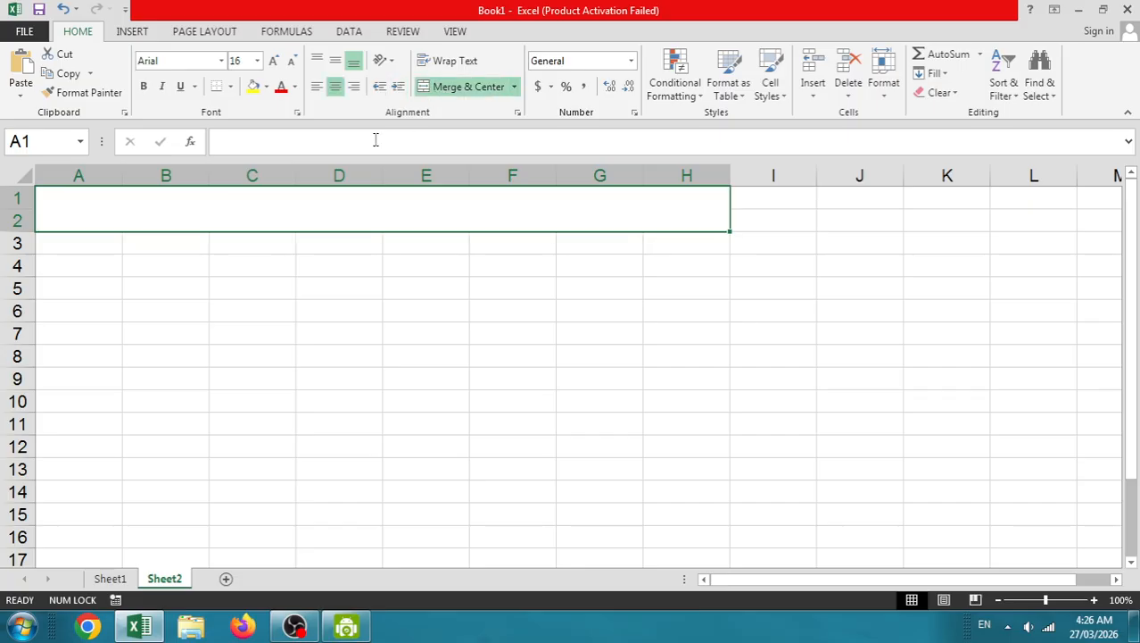
# Enter the title Hlookup in the merged cell and format it as bold at size 18
pyautogui.doubleClick(250, 212)
pyautogui.write('Hlo')
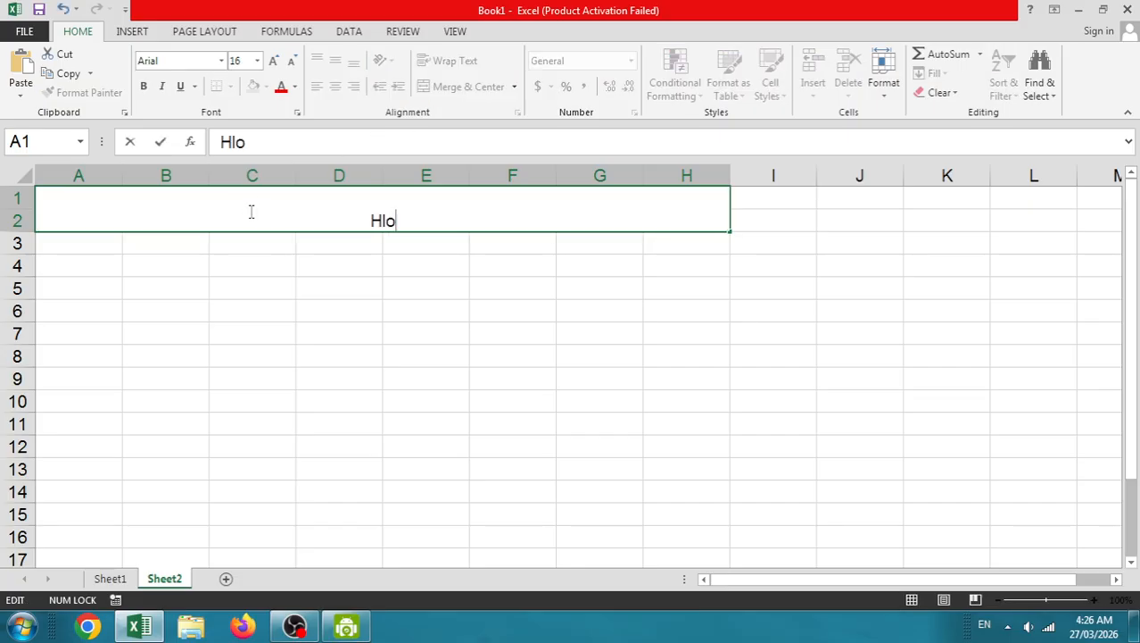
pyautogui.write('okup')
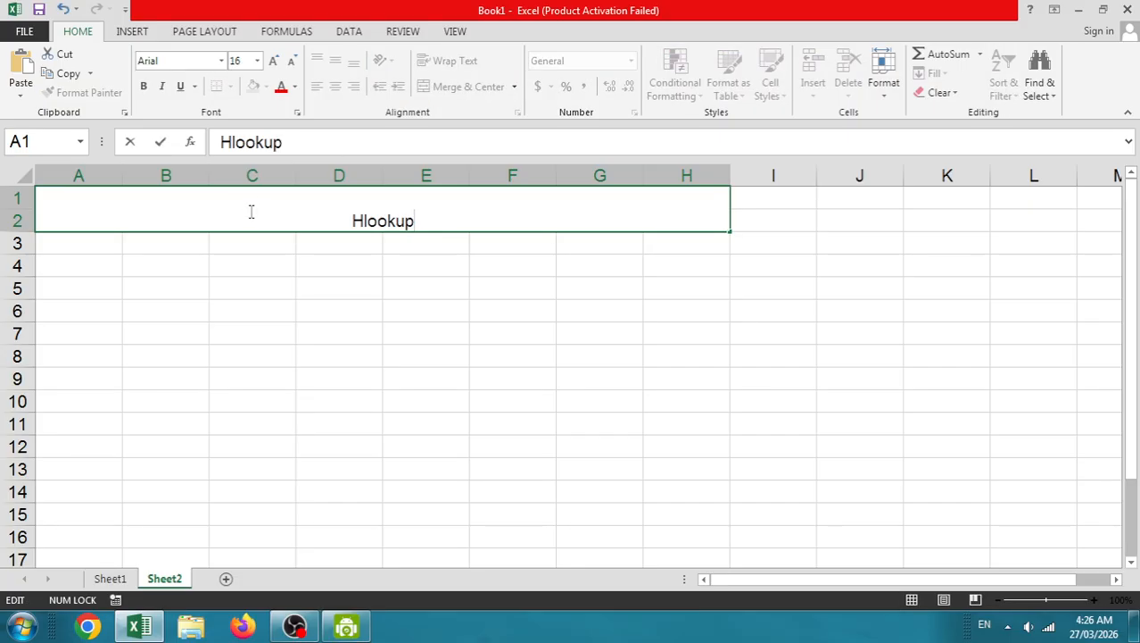
pyautogui.click(321, 264)
pyautogui.click(354, 221)
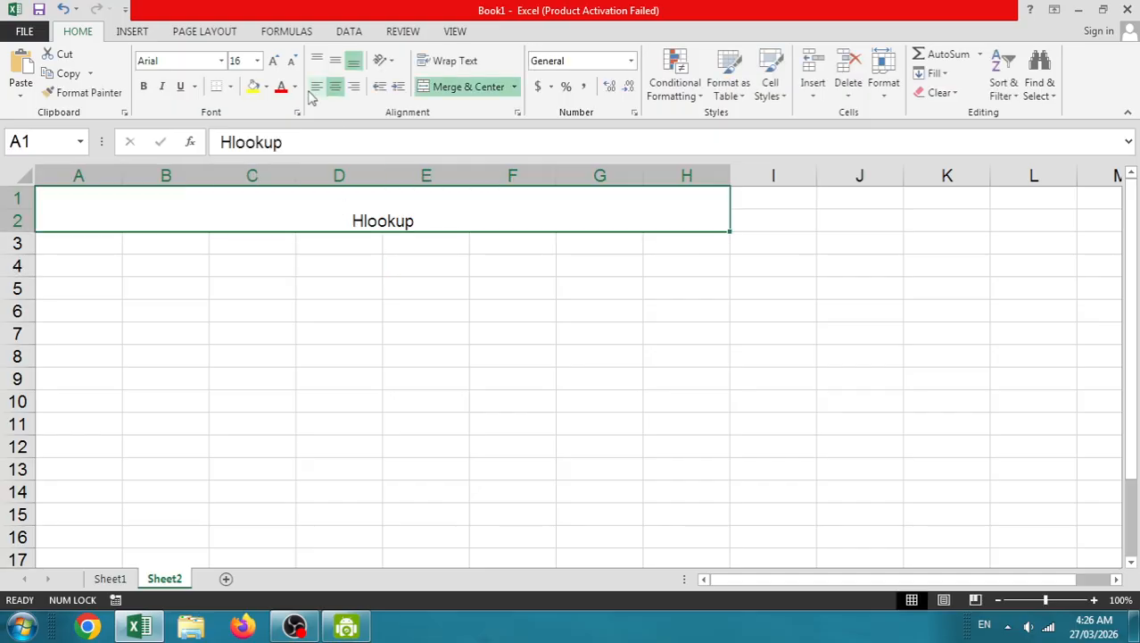
pyautogui.click(274, 61)
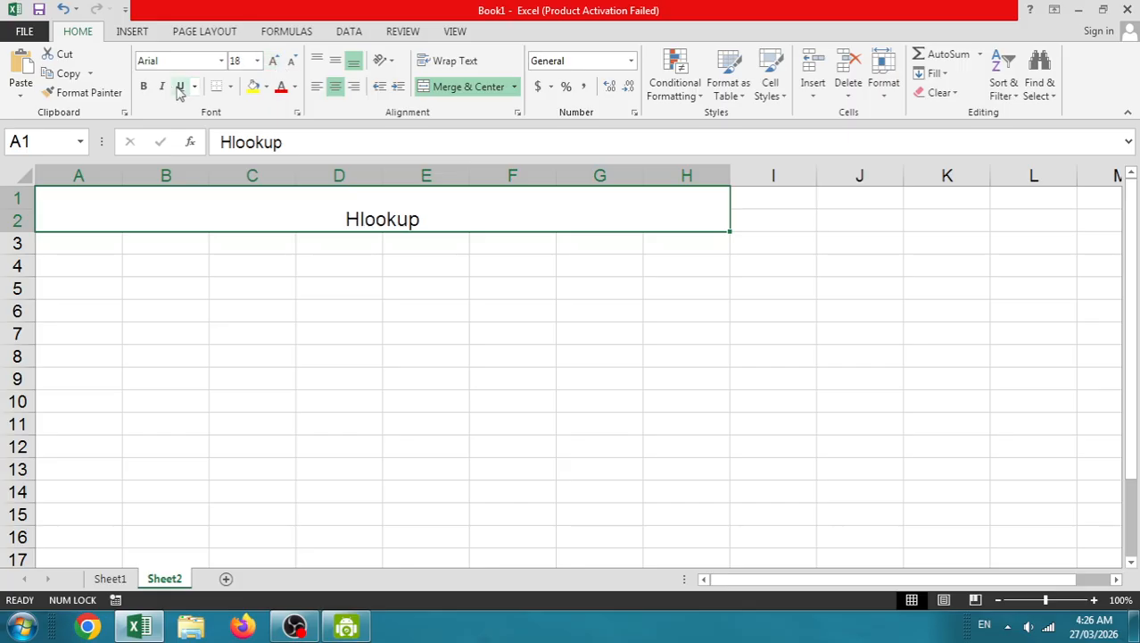
pyautogui.click(144, 86)
# Enter the heading month in A3
pyautogui.click(102, 284)
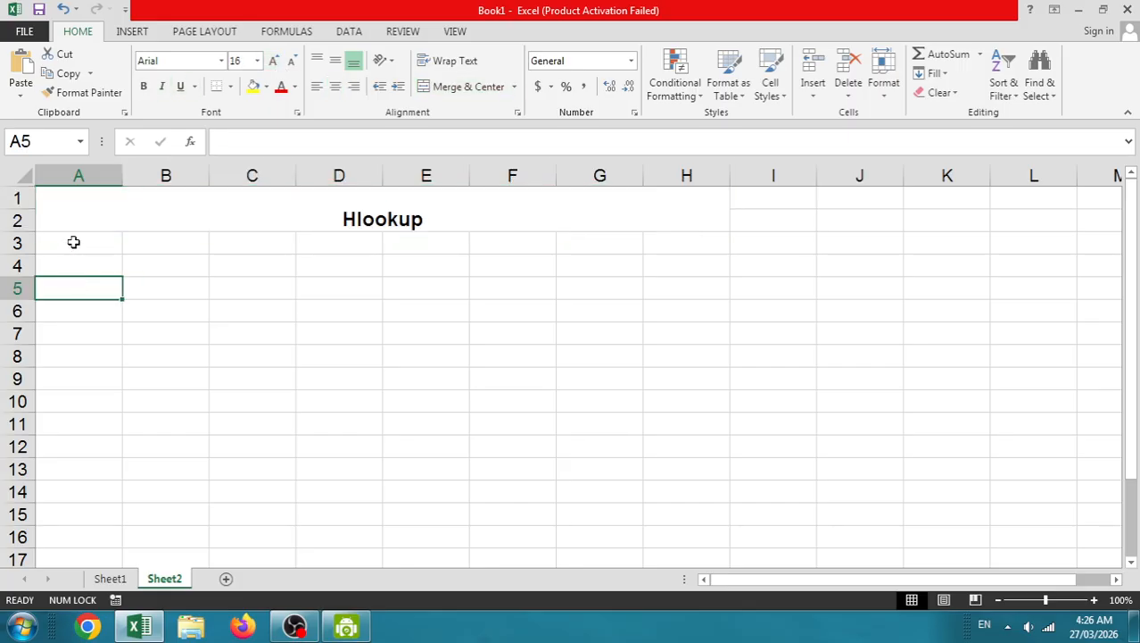
pyautogui.click(79, 258)
pyautogui.click(79, 247)
pyautogui.write('mo')
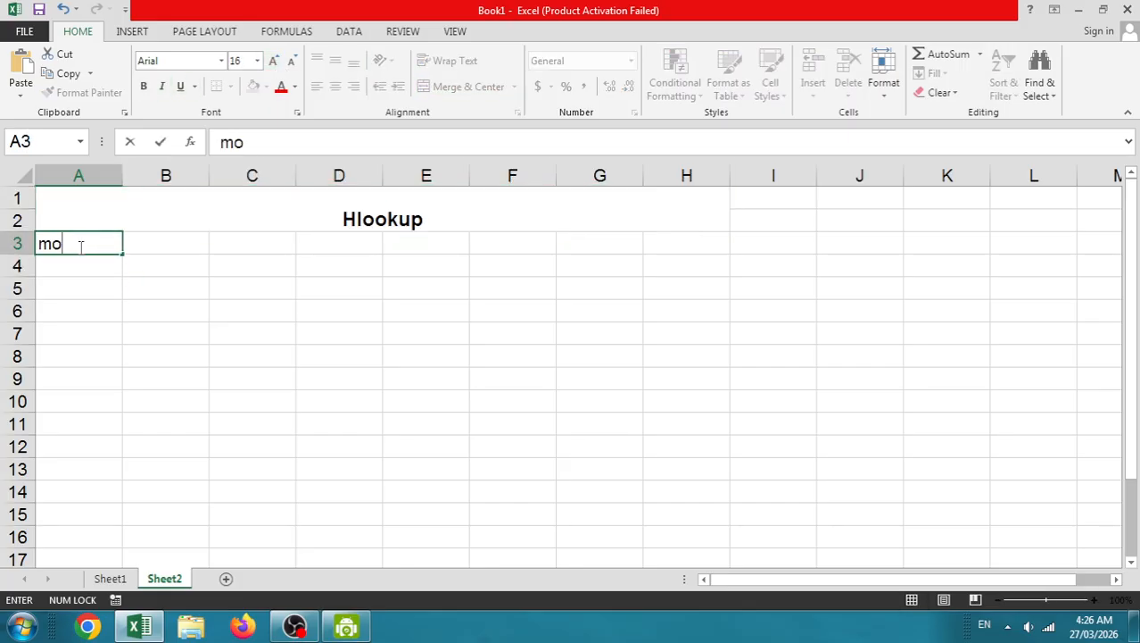
pyautogui.write('nth')
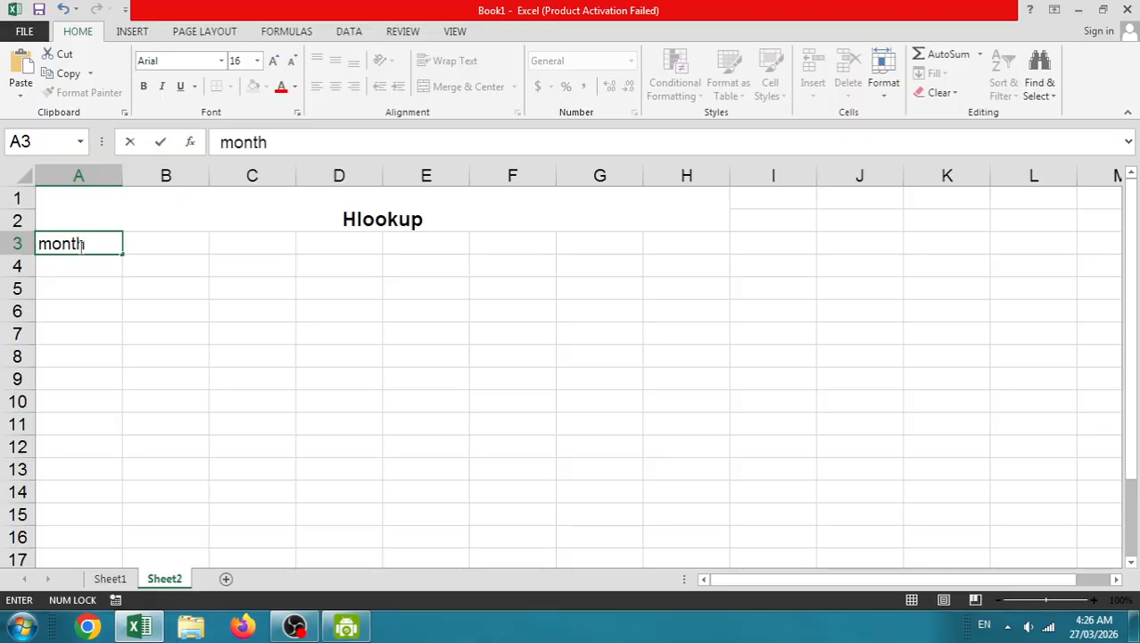
pyautogui.press('Tab')
# Enter jan in A4 and autofill the month series down to aug in A11
pyautogui.click(98, 260)
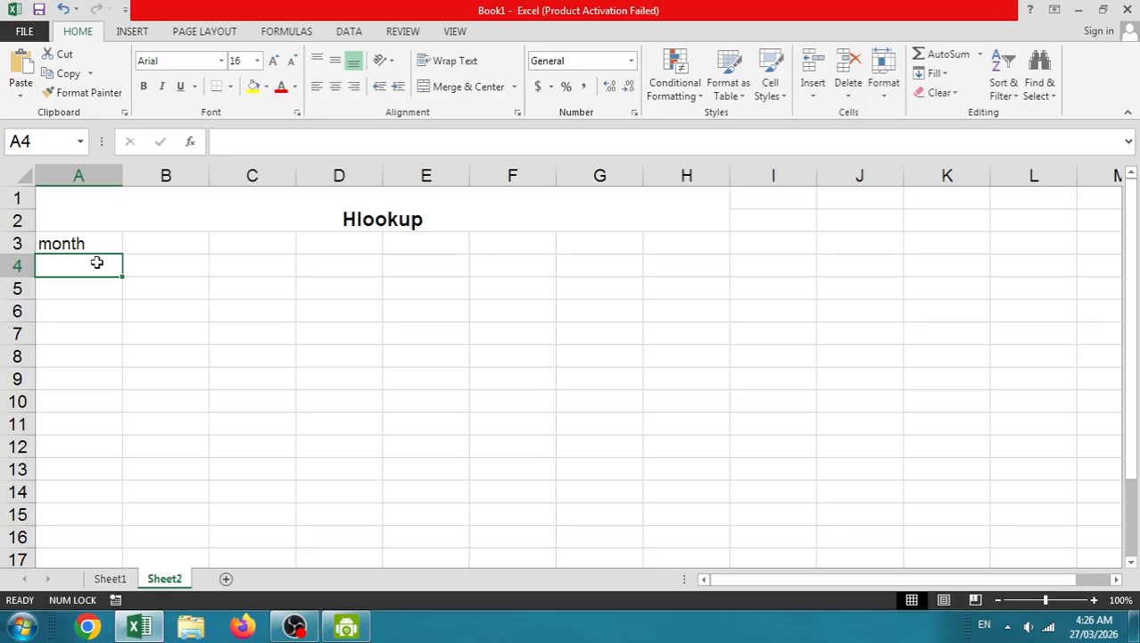
pyautogui.write('ajan')
pyautogui.press('BackSpace')
pyautogui.press('BackSpace')
pyautogui.press('BackSpace')
pyautogui.press('BackSpace')
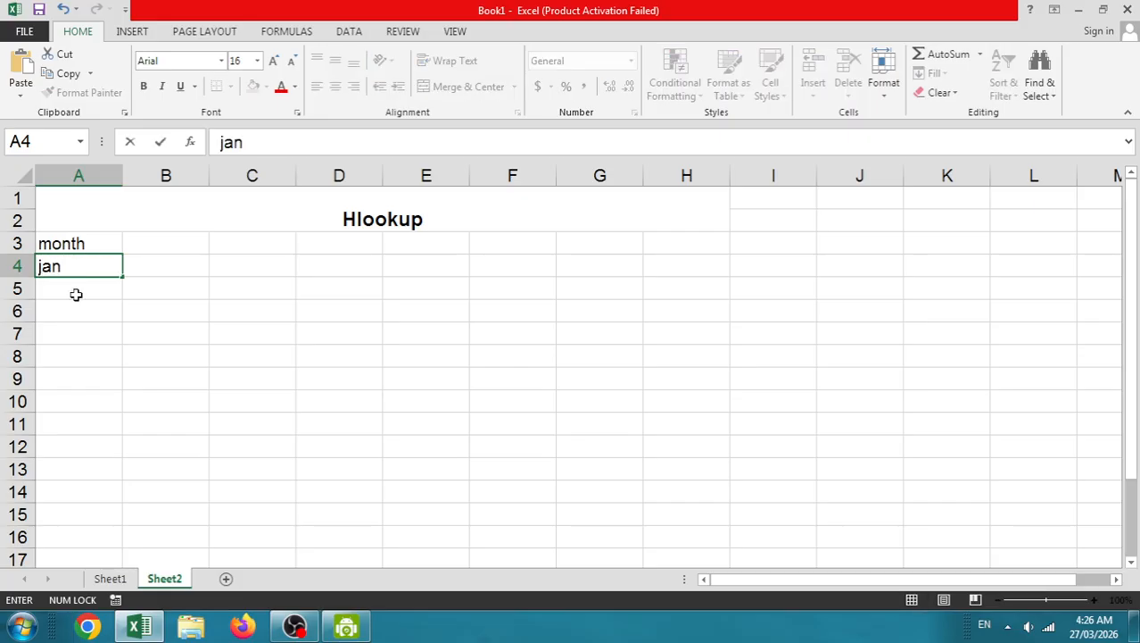
pyautogui.click(76, 300)
pyautogui.click(106, 262)
pyautogui.moveTo(121, 277); pyautogui.dragTo(135, 447)
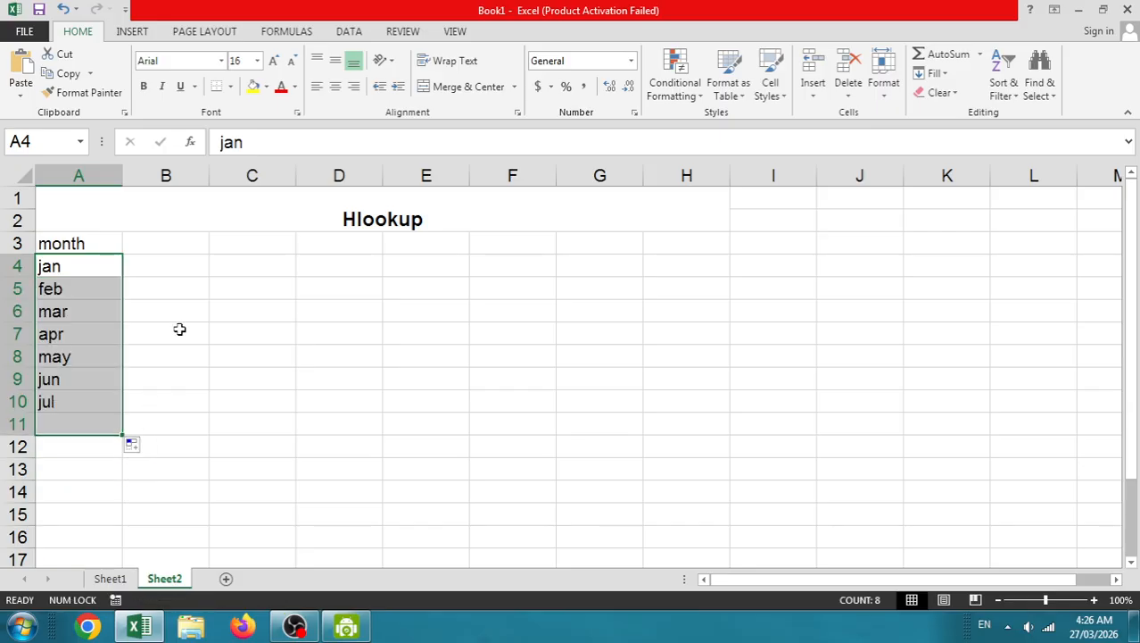
# Enter three people's first names as column headings in B3, C3 and D3
pyautogui.click(171, 262)
pyautogui.click(167, 237)
pyautogui.write('aman')
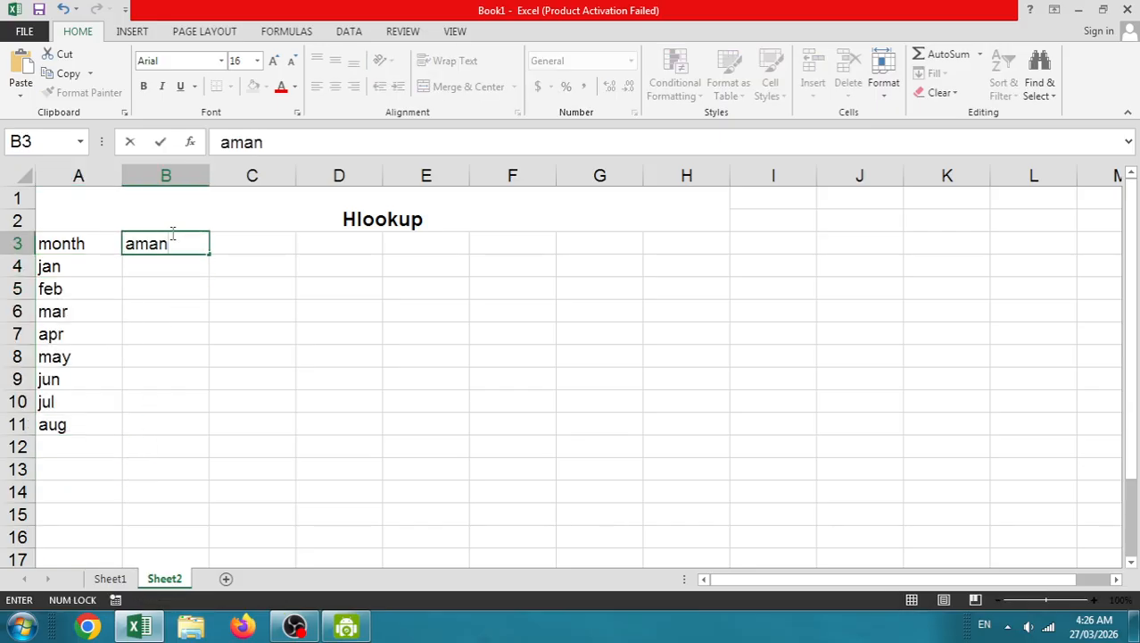
pyautogui.press('Tab')
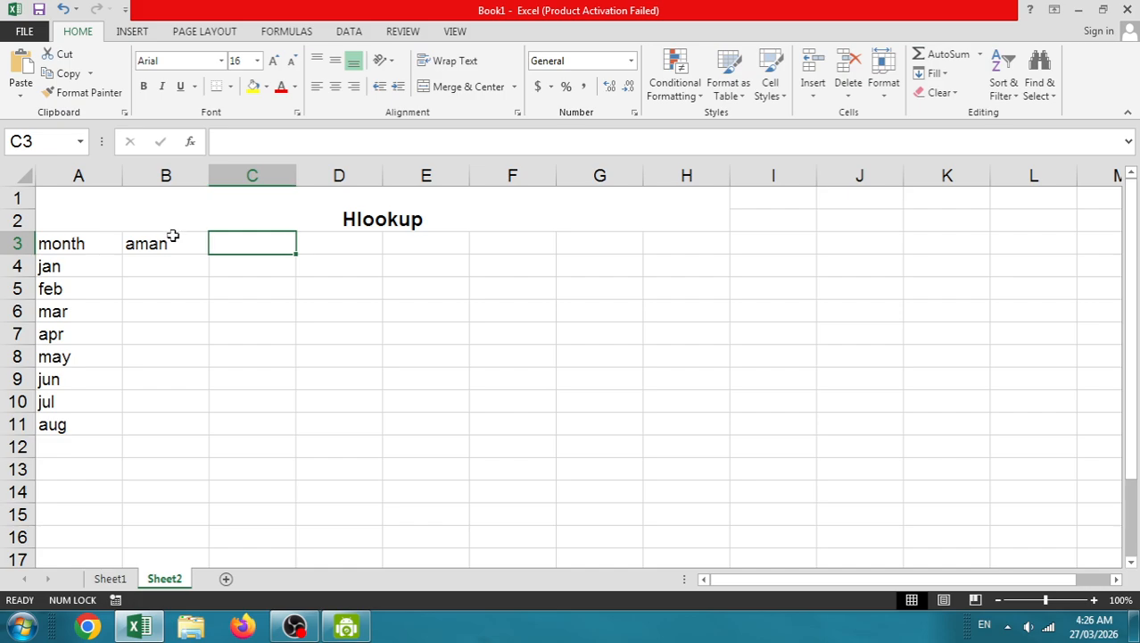
pyautogui.write('om')
pyautogui.press('Tab')
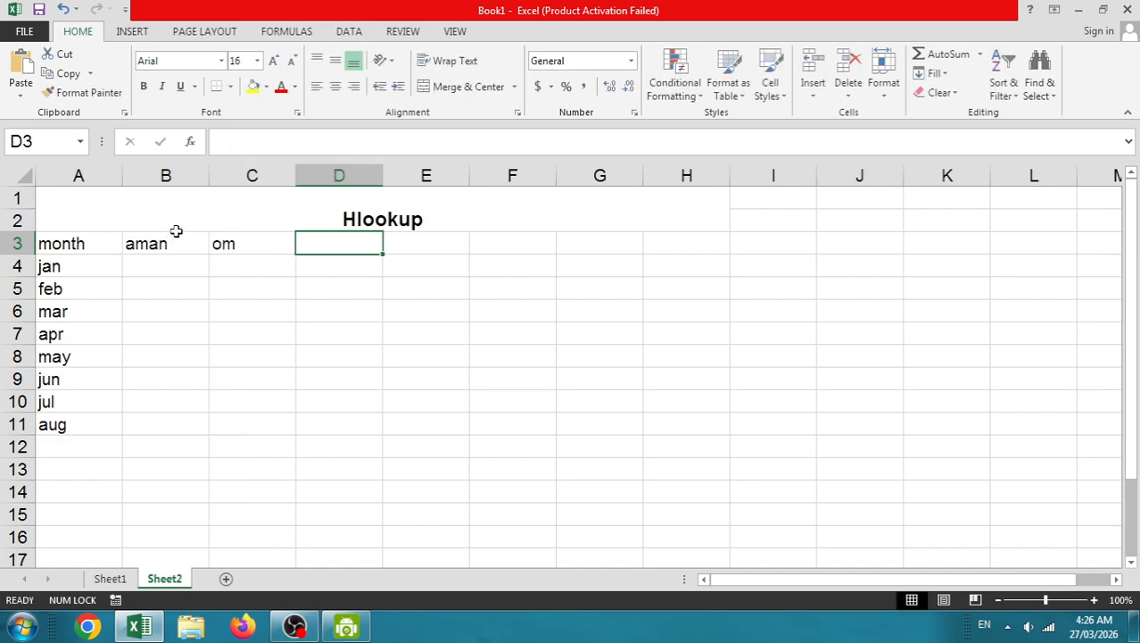
pyautogui.write('kamal')
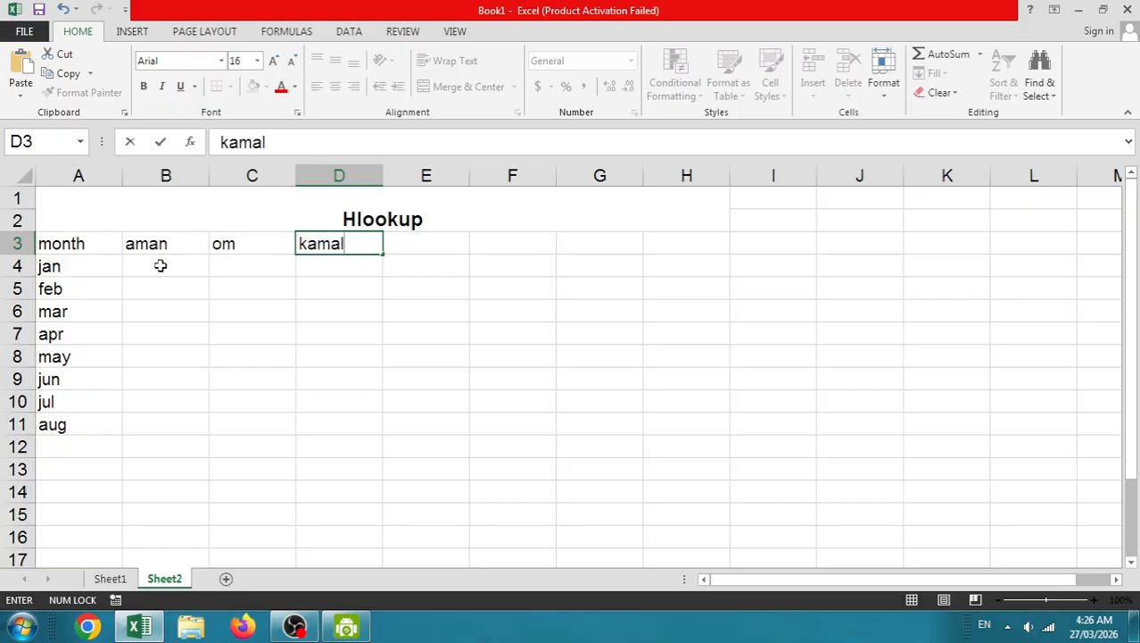
# Enter 5464, 454 and 7987 in B4:B6 as the first person's January to March values
pyautogui.click(158, 268)
pyautogui.write('5464')
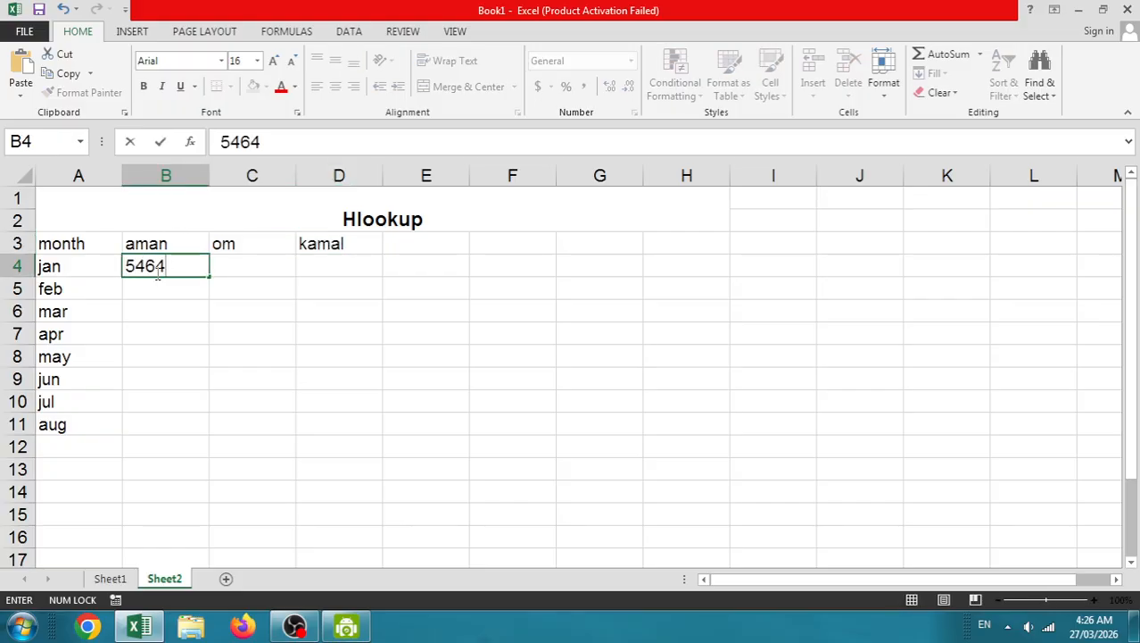
pyautogui.press('Return')
pyautogui.write('5464')
pyautogui.press('Return')
pyautogui.write('5464')
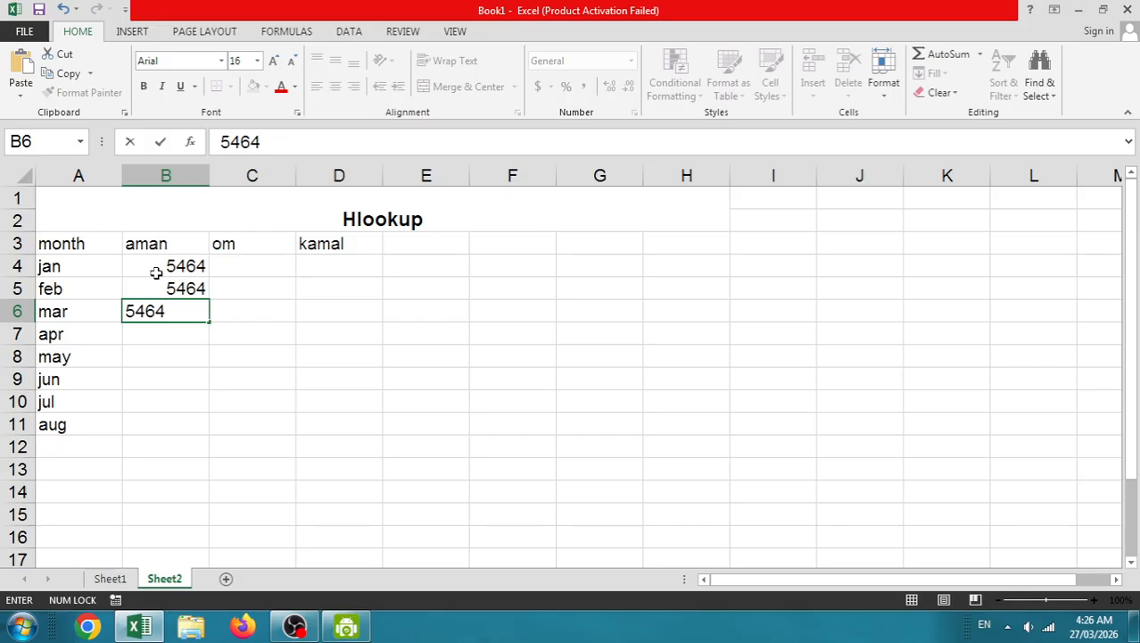
pyautogui.press('Up')
pyautogui.write('45')
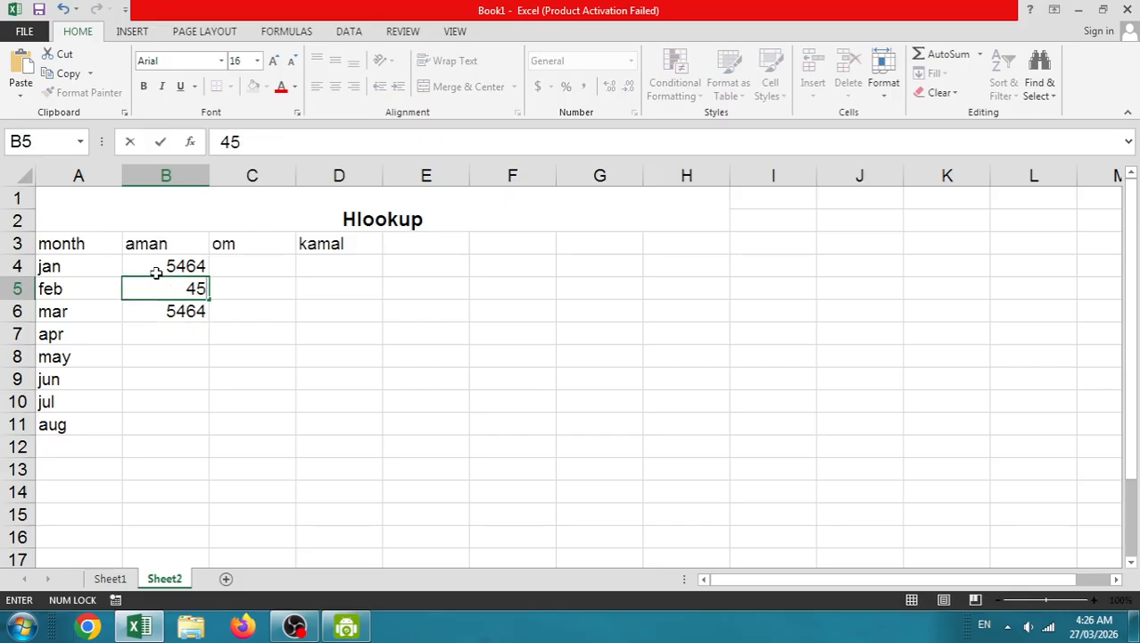
pyautogui.write('4')
pyautogui.press('Return')
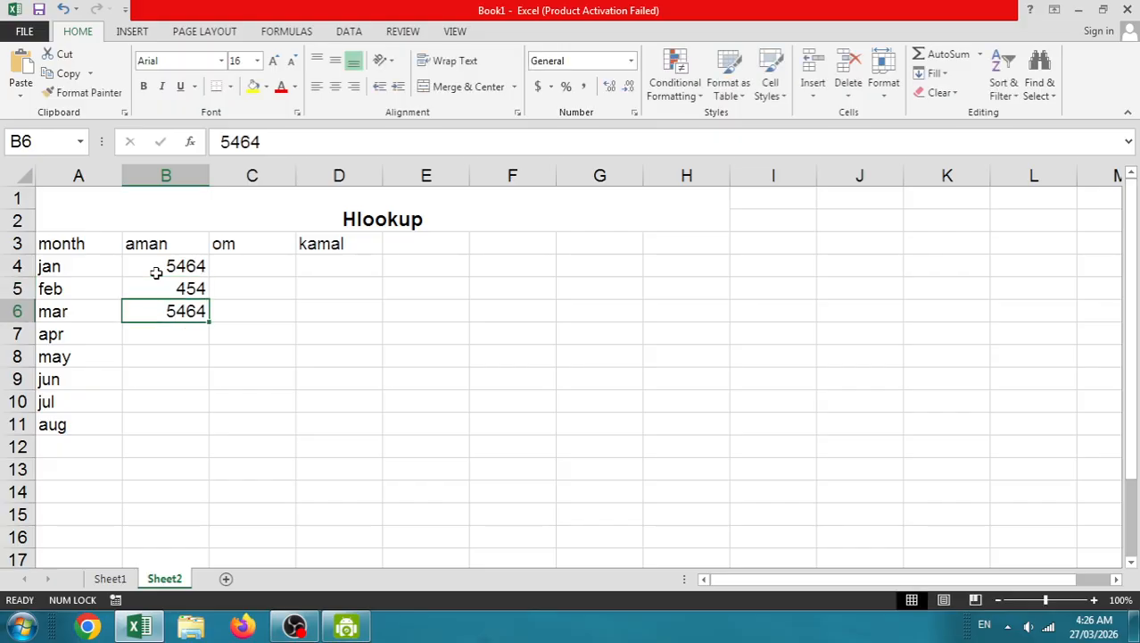
pyautogui.write('7987')
pyautogui.press('Return')
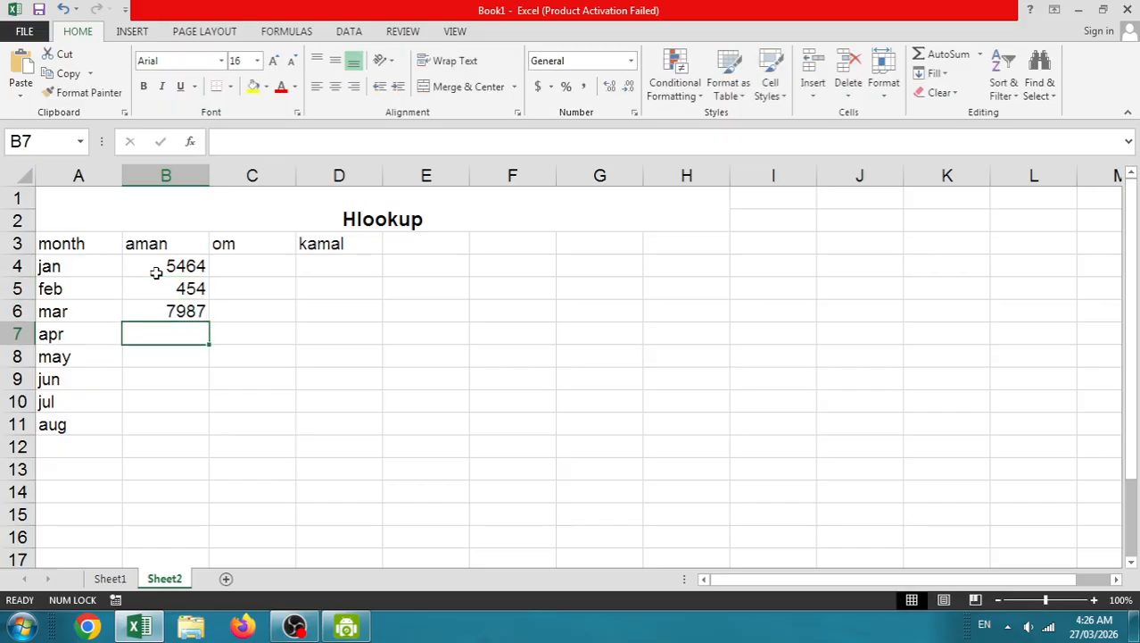
# Enter 1000, 2000, 6540, 4555 and 5456 in B7:B11 for April to August
pyautogui.write('1000')
pyautogui.press('Return')
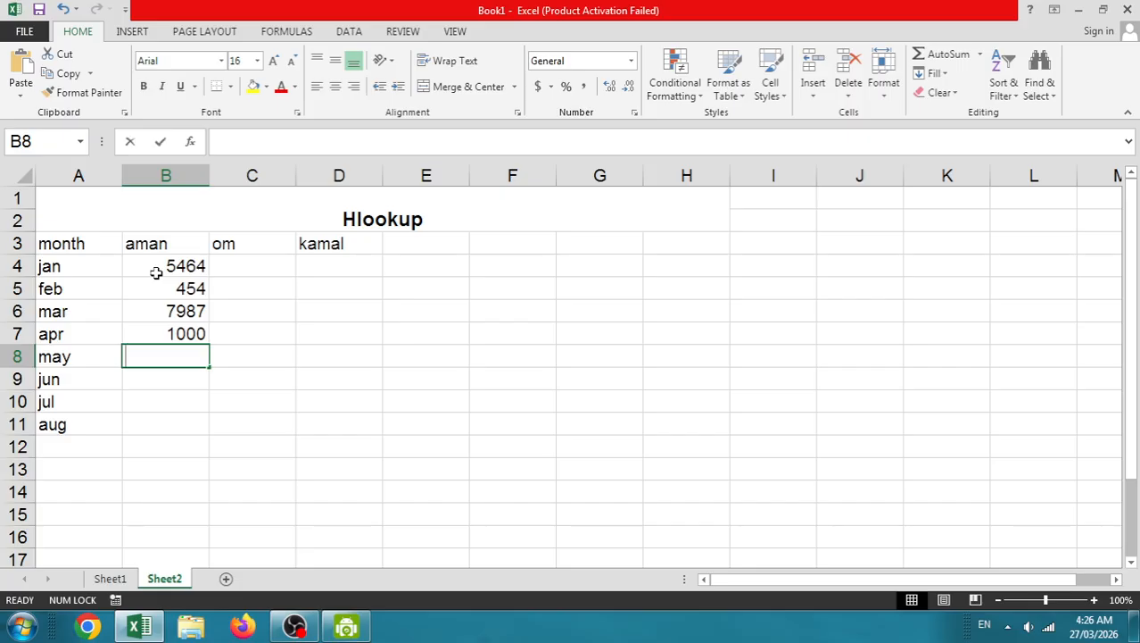
pyautogui.write('2000')
pyautogui.press('Return')
pyautogui.write('6540')
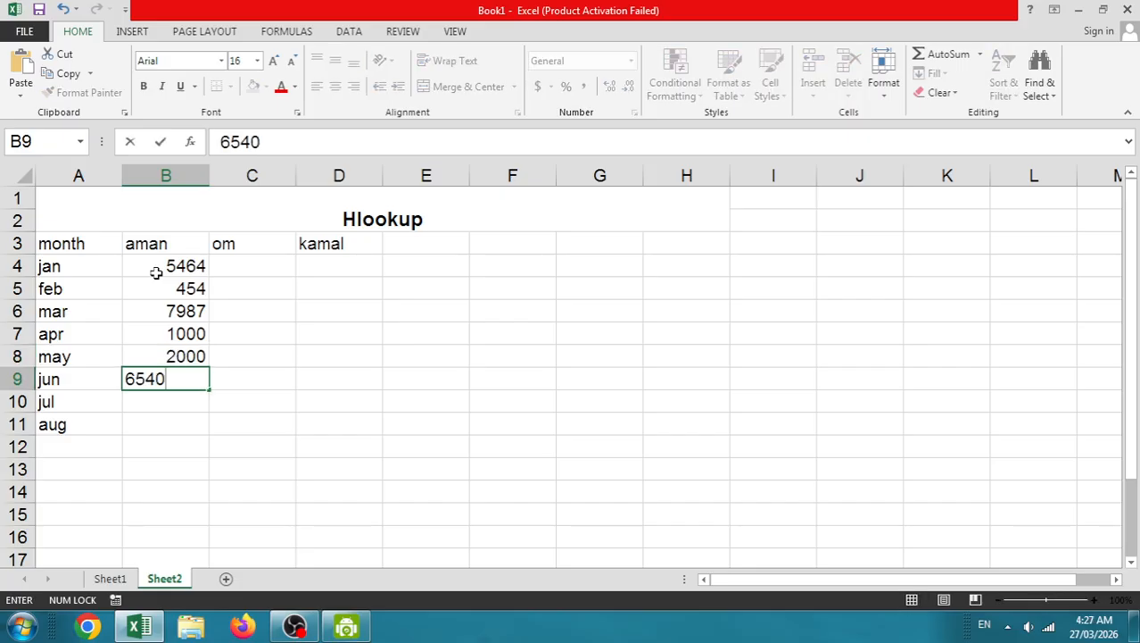
pyautogui.press('Return')
pyautogui.write('4555')
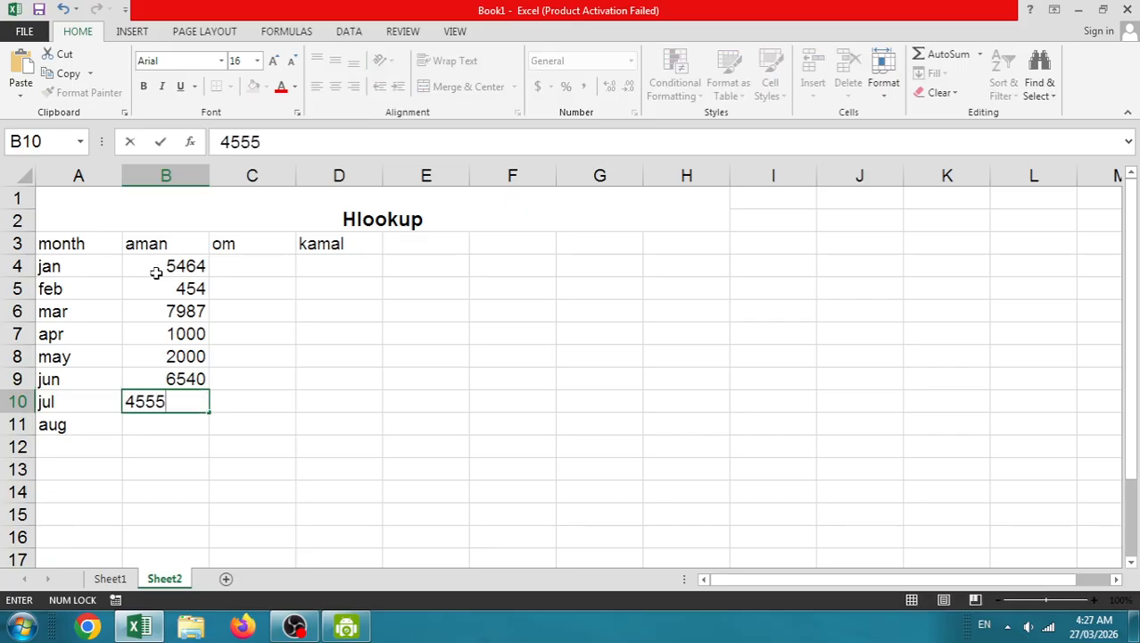
pyautogui.press('Return')
pyautogui.write('5456')
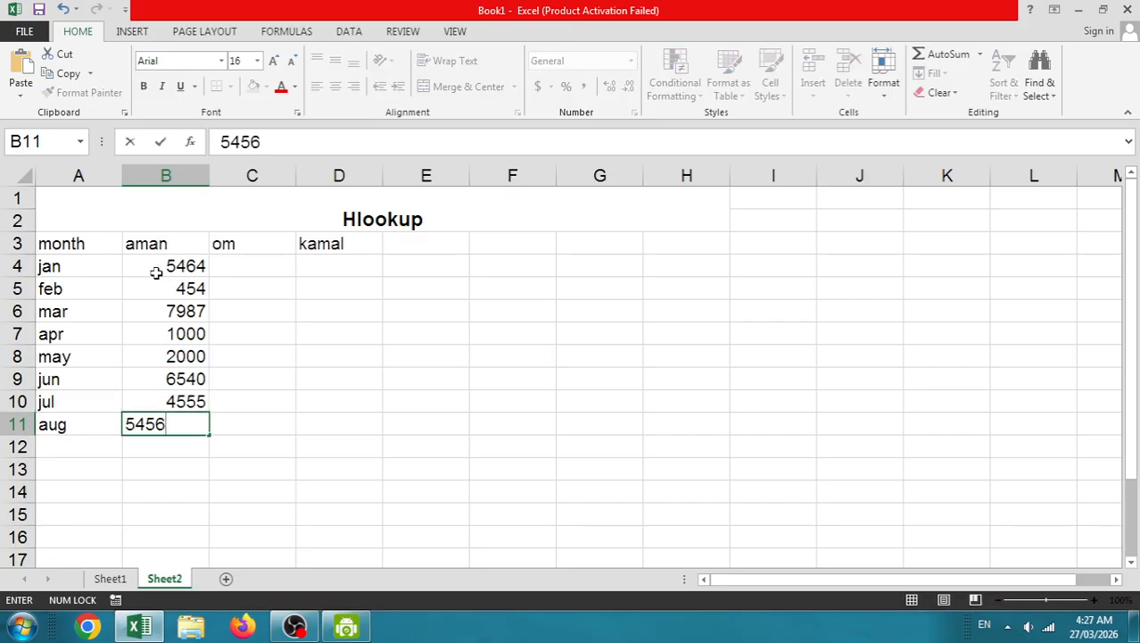
# Enter 65454, 45454 and 545 in C4:C6 as the second person's January to March values
pyautogui.press('Right')
pyautogui.press('Up')
pyautogui.press('Up')
pyautogui.press('Up')
pyautogui.press('Up')
pyautogui.press('Up')
pyautogui.press('Up')
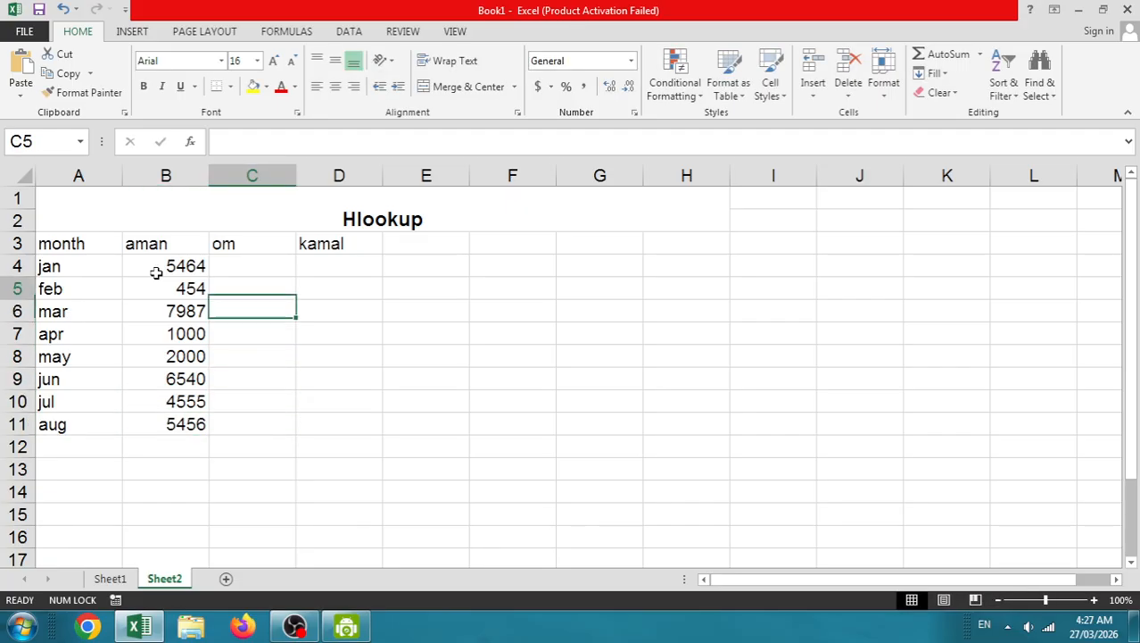
pyautogui.press('Up')
pyautogui.write('454')
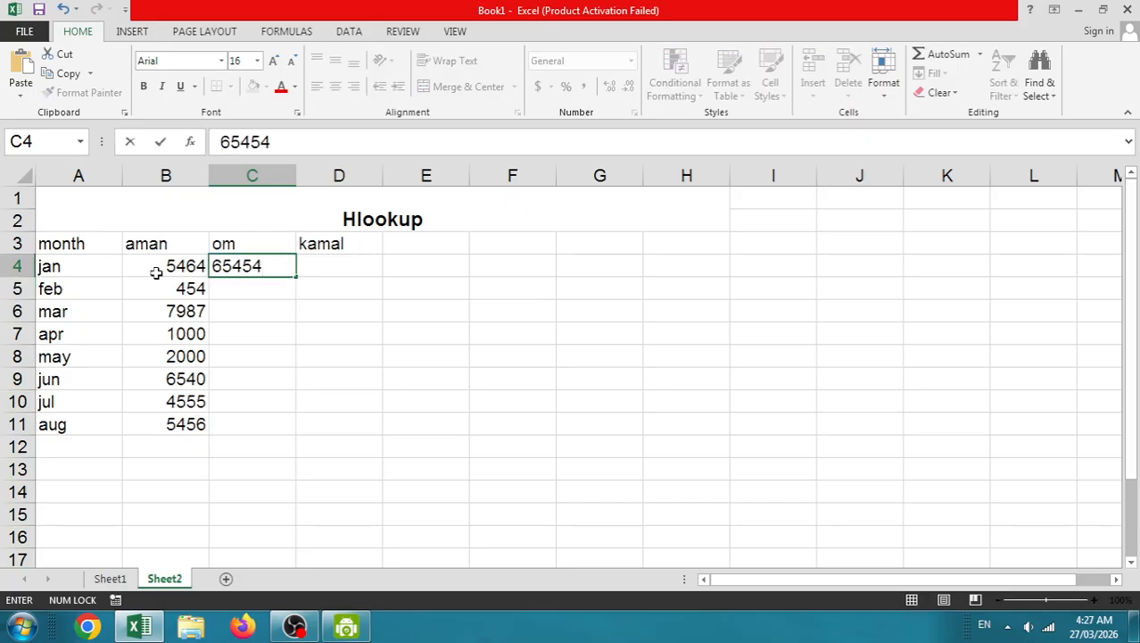
pyautogui.press('Return')
pyautogui.write('45454')
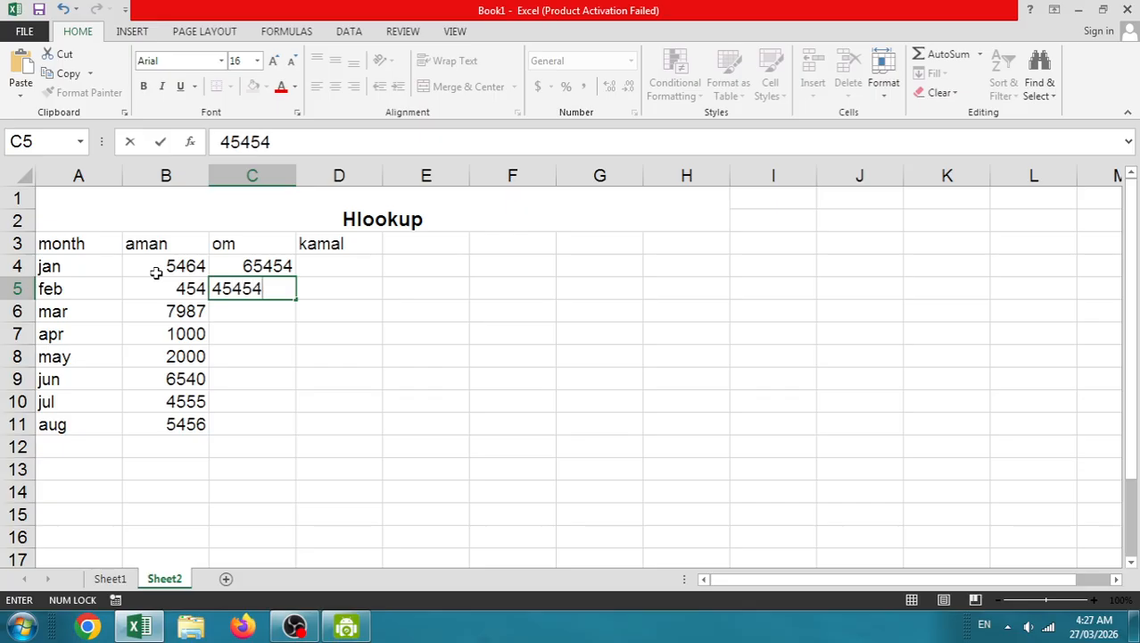
pyautogui.press('Return')
pyautogui.write('545')
pyautogui.press('Return')
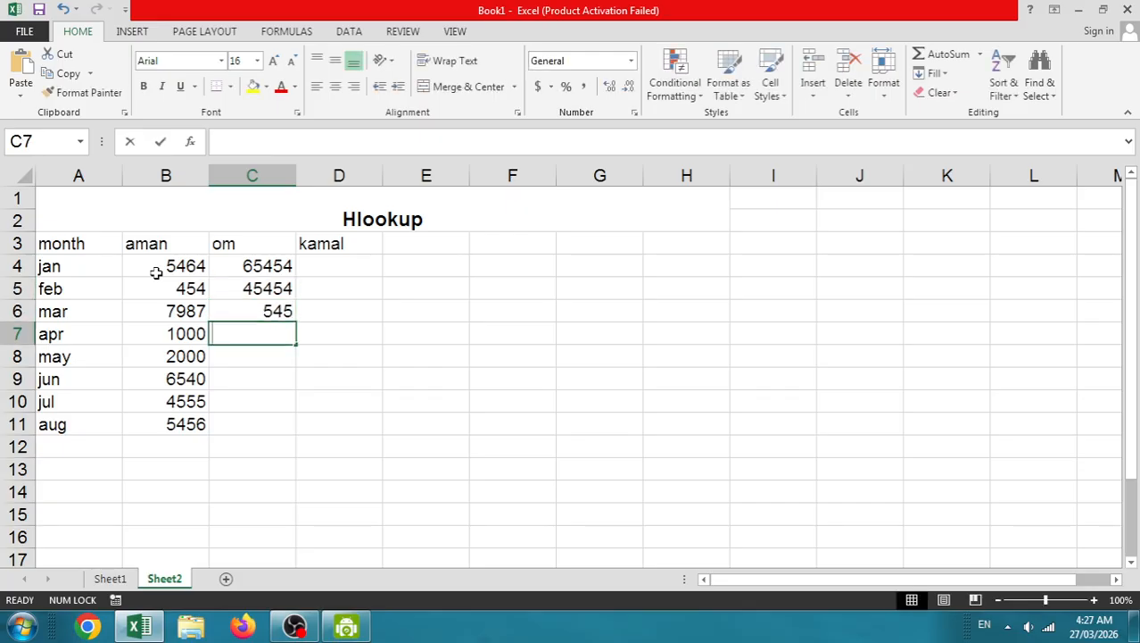
# Enter 7878, 4454, 4544, 454 and 4545 in C7:C11 for April to August
pyautogui.write('7878')
pyautogui.press('Return')
pyautogui.write('4454')
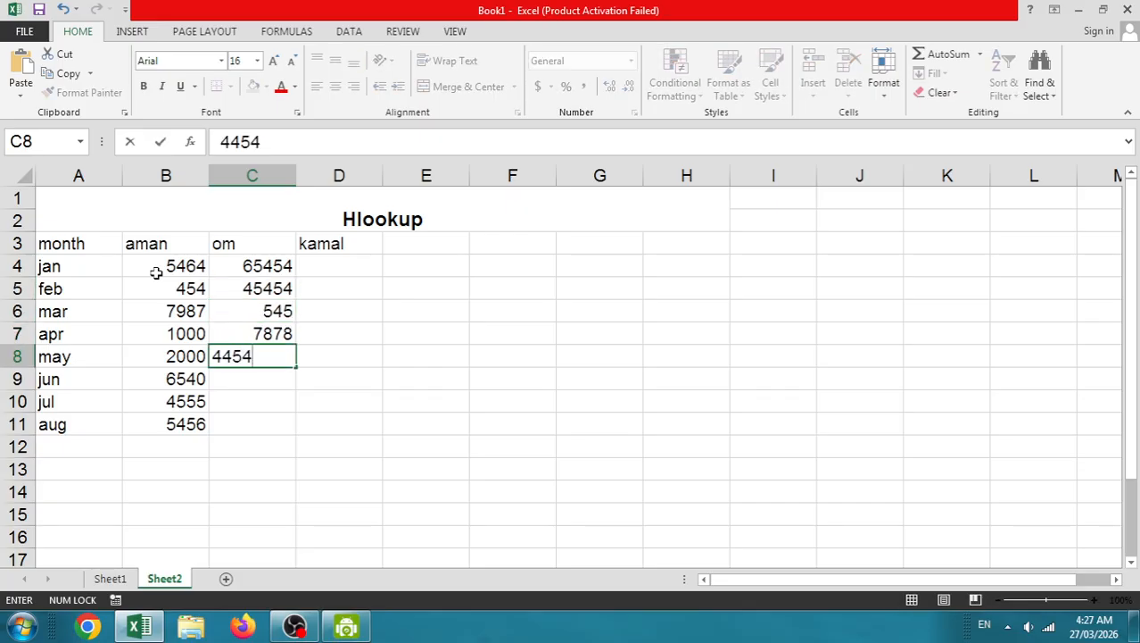
pyautogui.press('Return')
pyautogui.write('4544')
pyautogui.press('Return')
pyautogui.write('45')
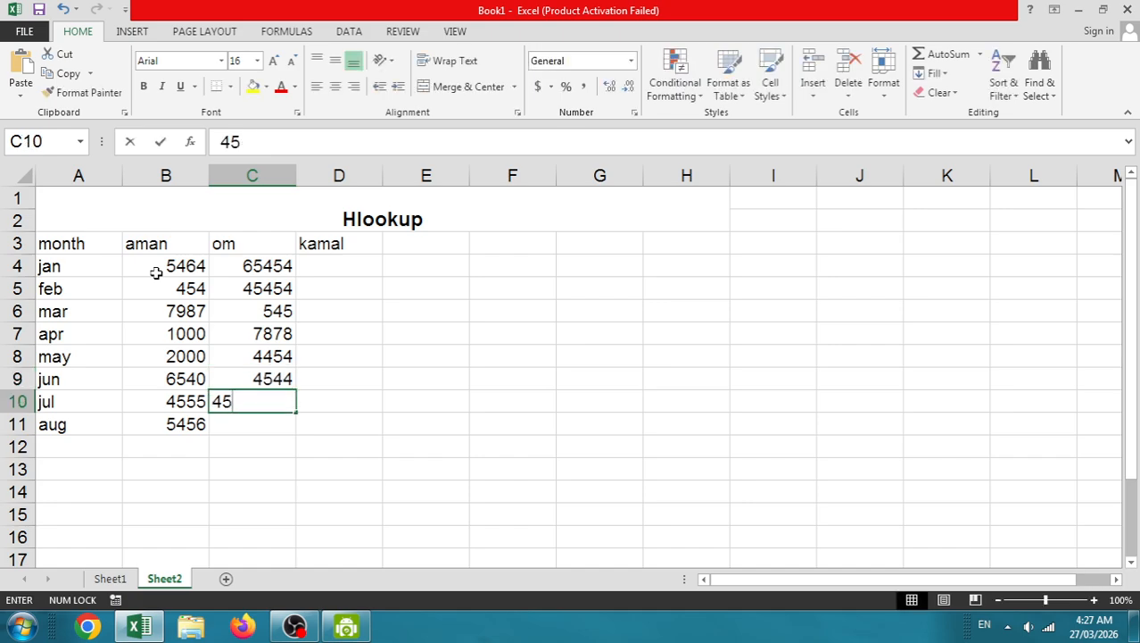
pyautogui.write('4')
pyautogui.press('Return')
pyautogui.write('4545')
pyautogui.press('Return')
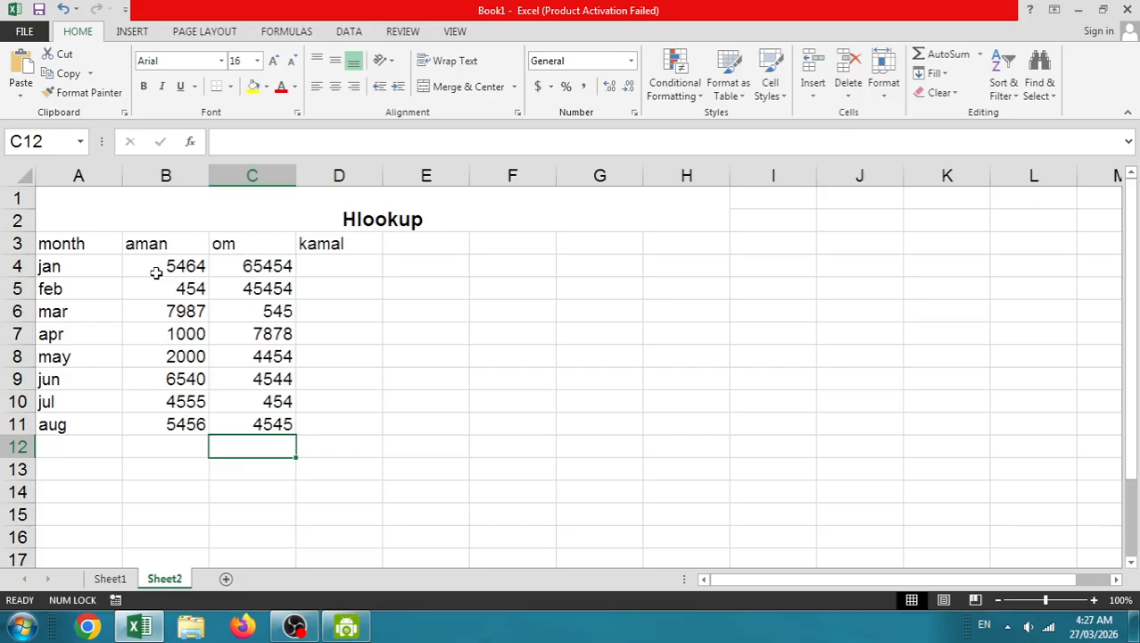
# Enter 5465654, 65465, 545456 and 1213 in D4:D7 as the third person's January to April values
pyautogui.click(299, 267)
pyautogui.write('5465654')
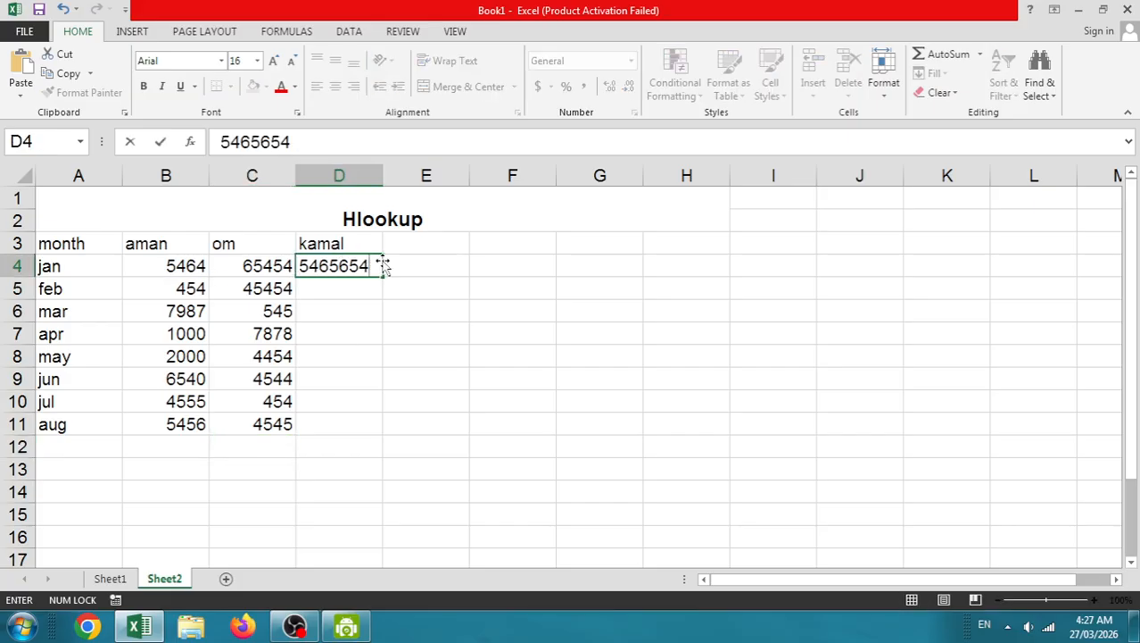
pyautogui.press('Return')
pyautogui.write('65465')
pyautogui.press('Return')
pyautogui.write('545456')
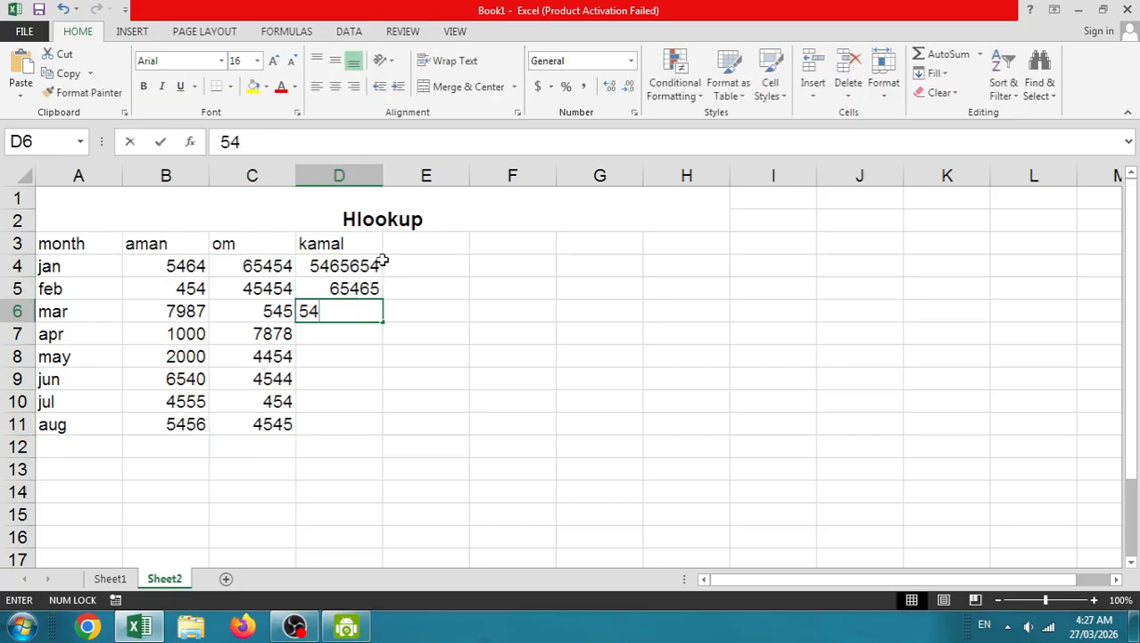
pyautogui.hotkey('ctrl', 'Return')
pyautogui.press('Return')
pyautogui.write('1213')
pyautogui.press('Return')
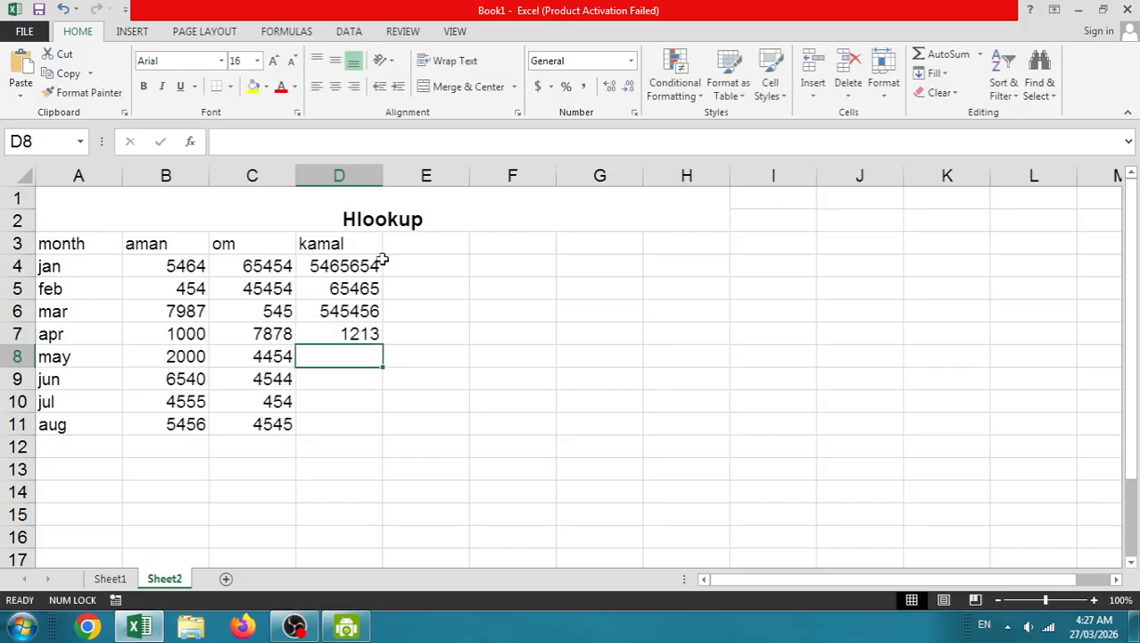
# Enter 45564, 313145, 65446 and 554465 in D8:D11 for May to August
pyautogui.write('45564')
pyautogui.press('Return')
pyautogui.write('313145')
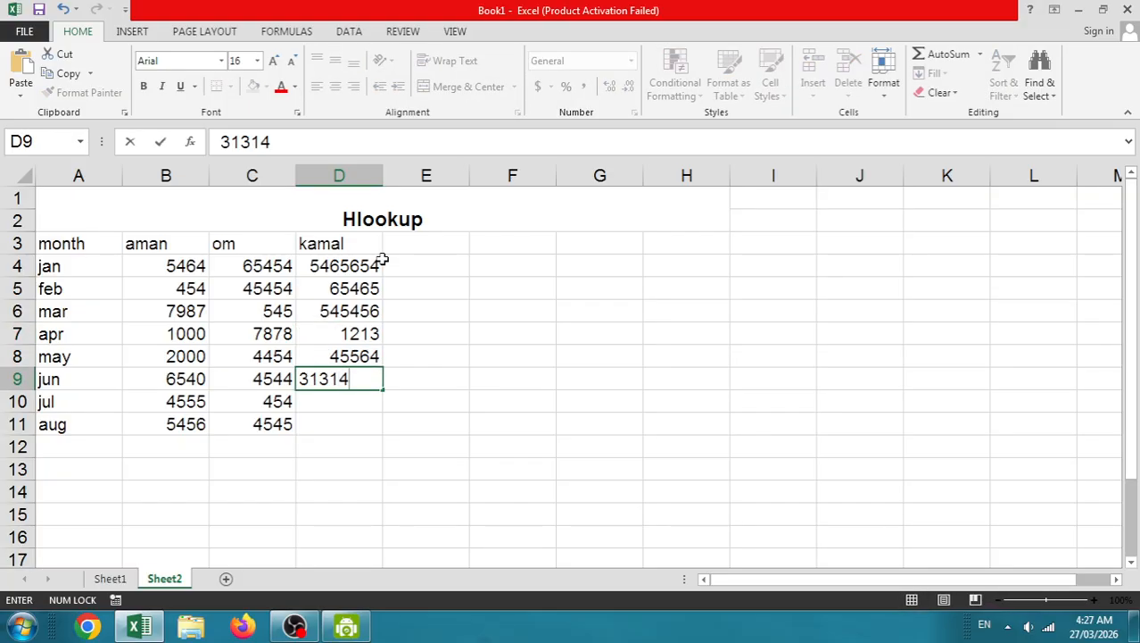
pyautogui.press('Return')
pyautogui.write('65446')
pyautogui.press('Return')
pyautogui.write('554465')
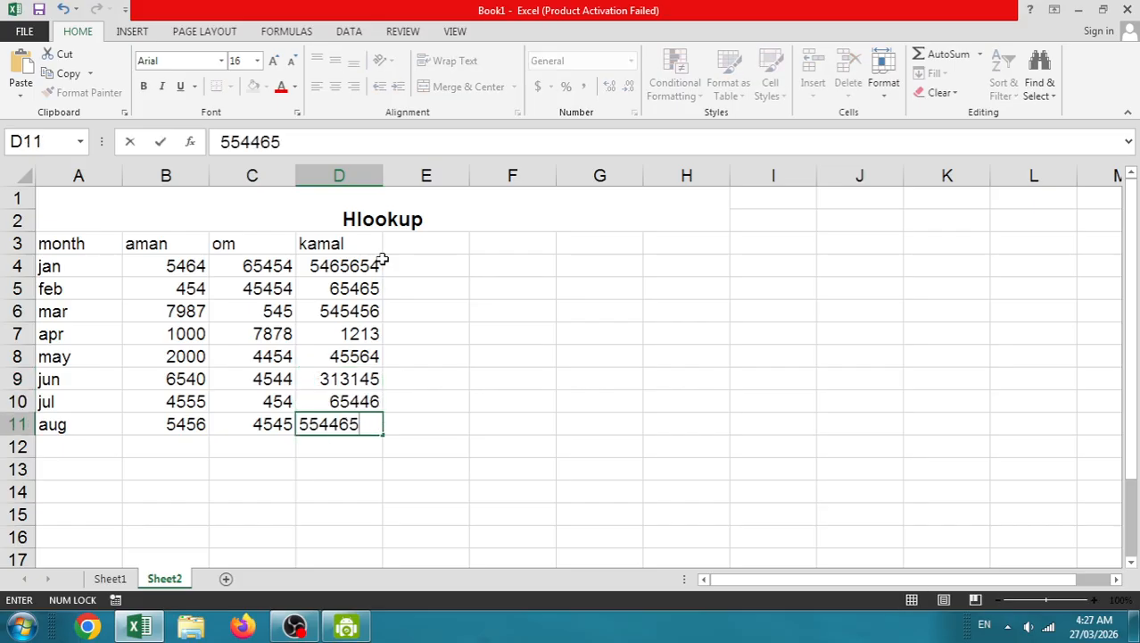
pyautogui.press('Return')
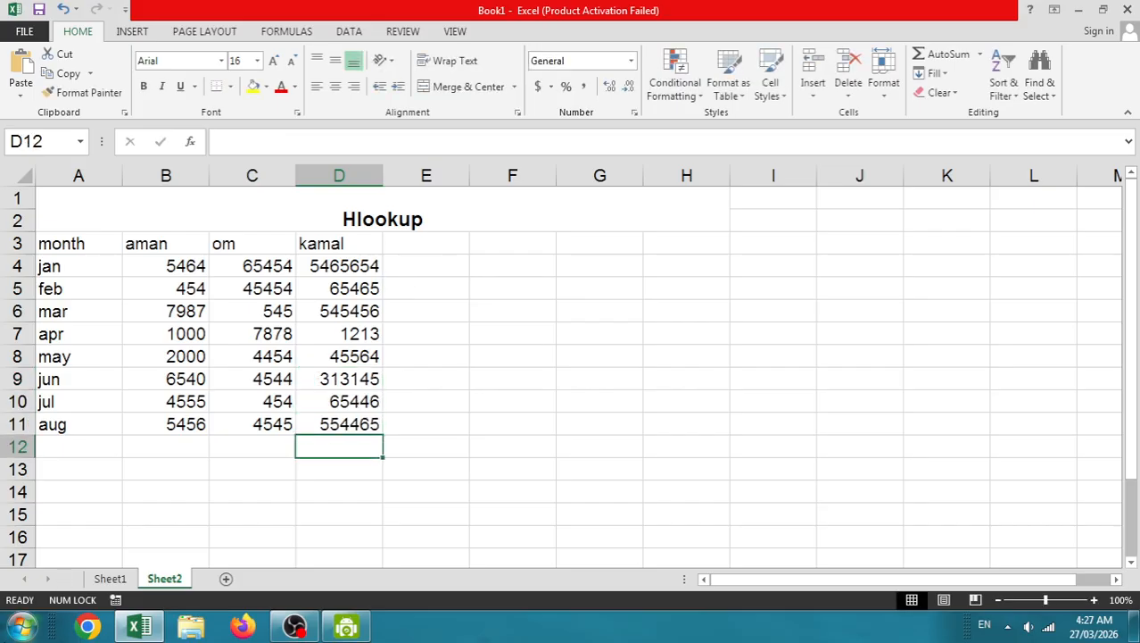
# Copy the month column A3:A11 and paste it starting at A15
pyautogui.click(80, 443)
pyautogui.moveTo(80, 248); pyautogui.dragTo(55, 439)
pyautogui.hotkey('ctrl', 'c')
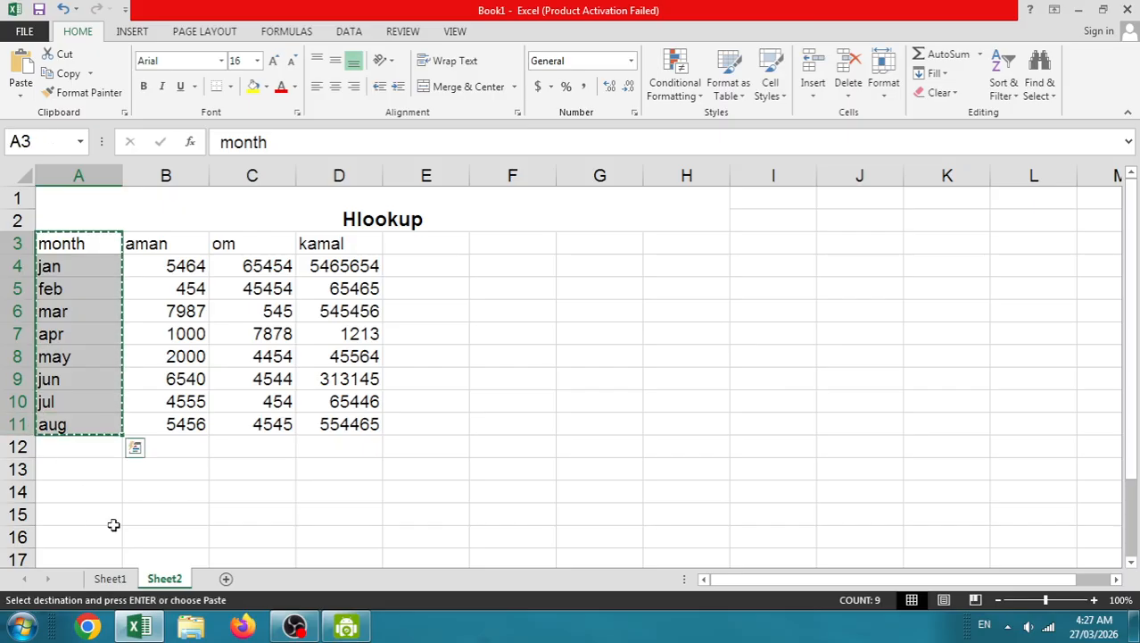
pyautogui.click(77, 510)
pyautogui.hotkey('ctrl', 'v')
# Enter the first person's name as the lookup heading in B15, beside the copied month heading
pyautogui.click(211, 515)
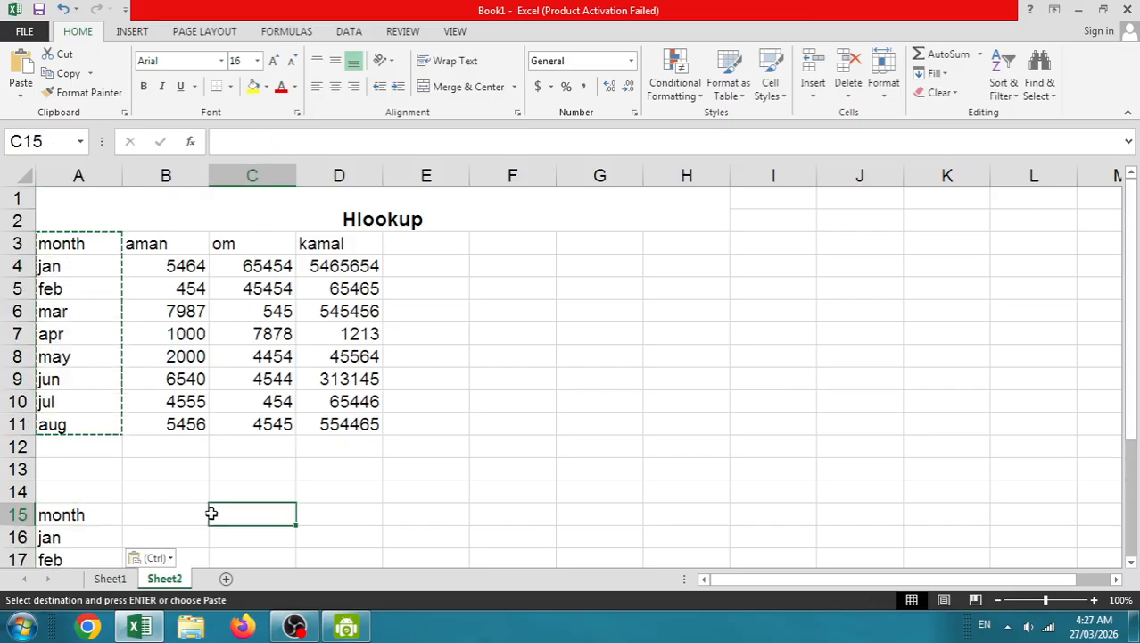
pyautogui.click(206, 514)
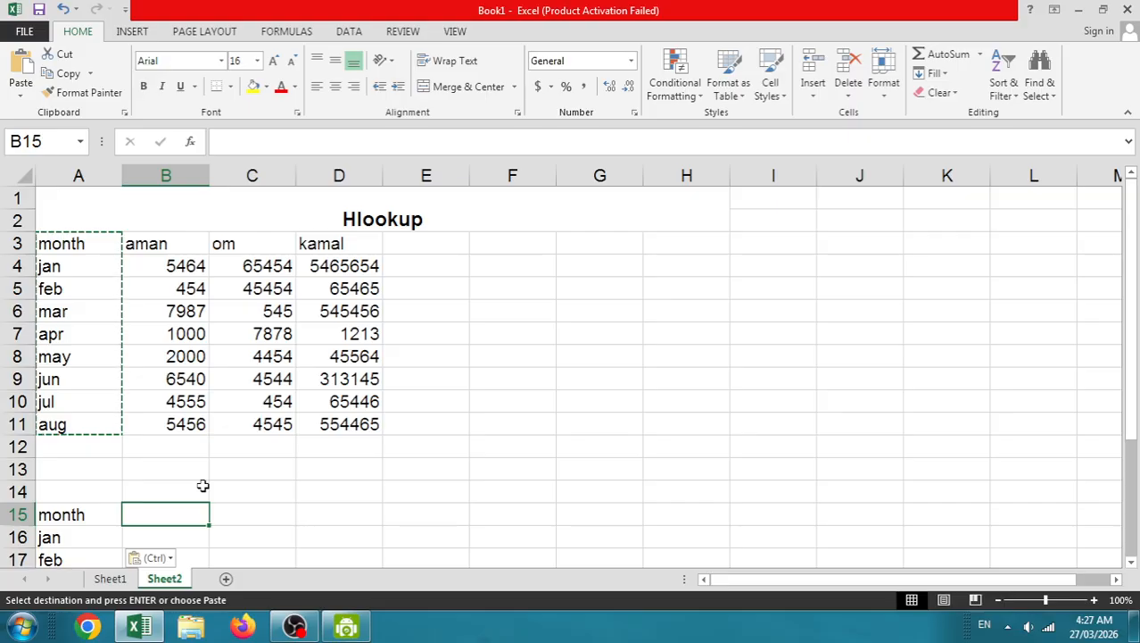
pyautogui.write('aman')
# Begin an HLOOKUP formula in B19, the copied April row, with B15 as lookup value and A3:D11 as table array
pyautogui.scroll(-2, 158, 486)
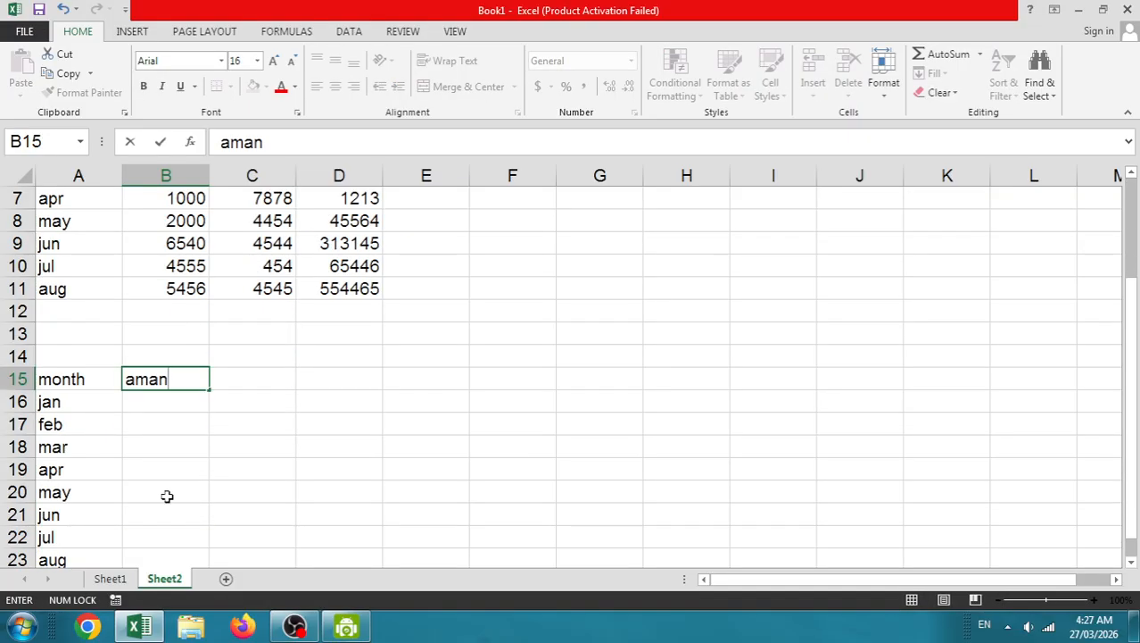
pyautogui.click(153, 462)
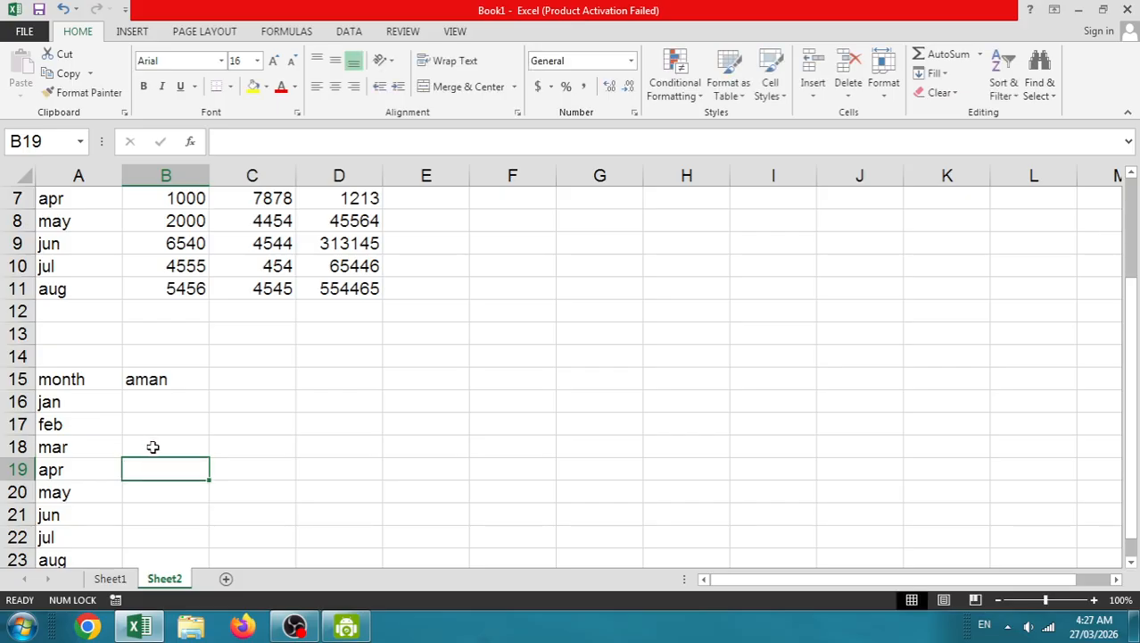
pyautogui.write('=')
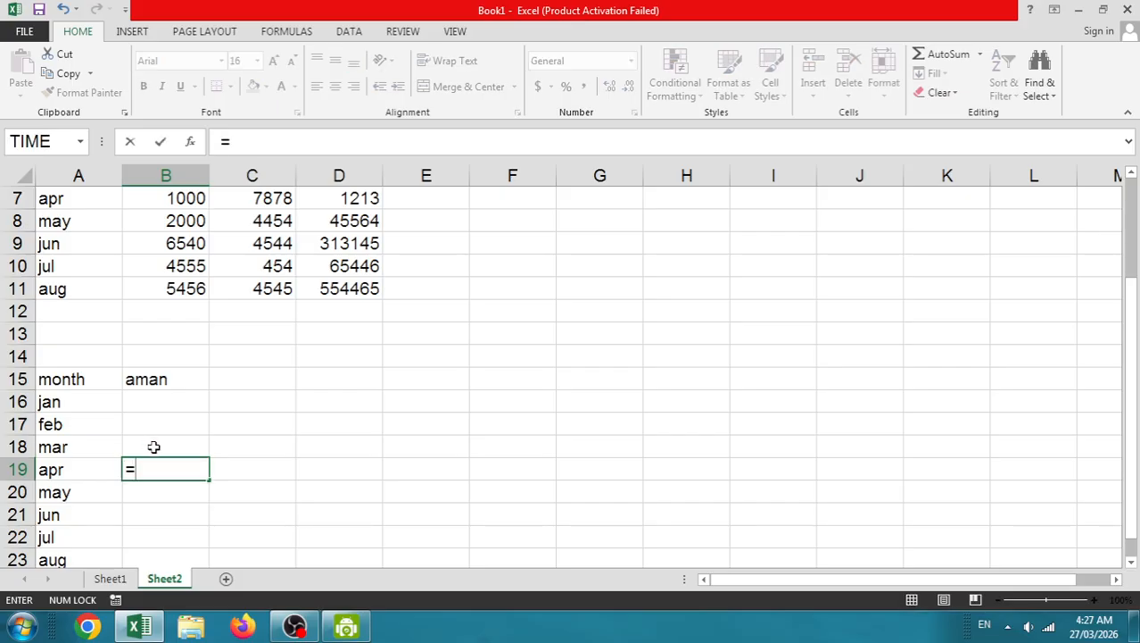
pyautogui.write('hl')
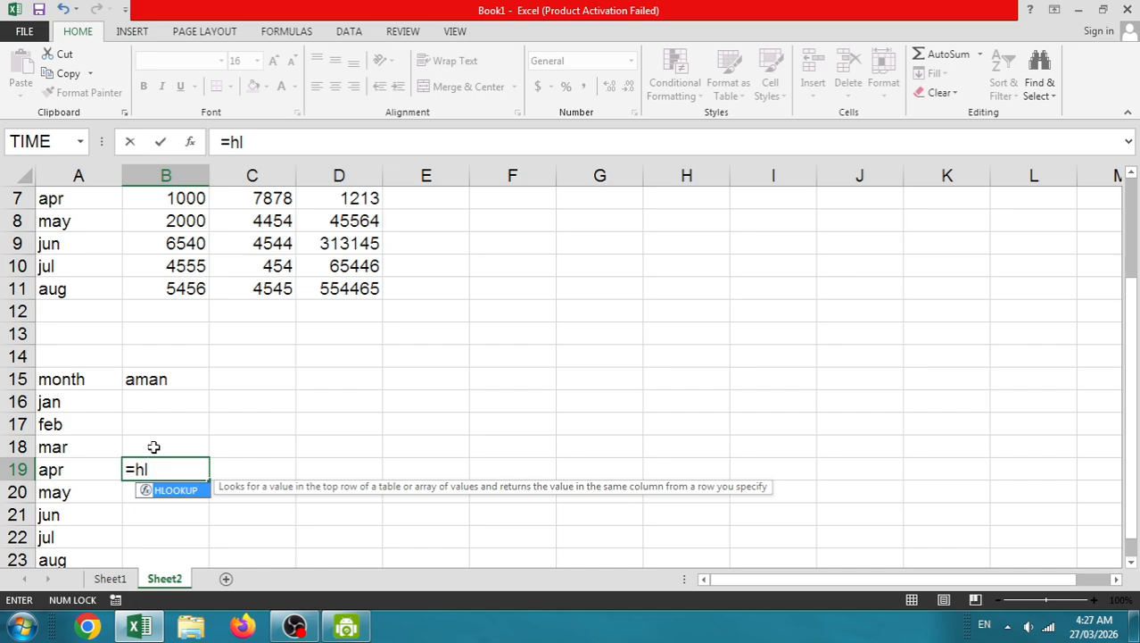
pyautogui.doubleClick(176, 491)
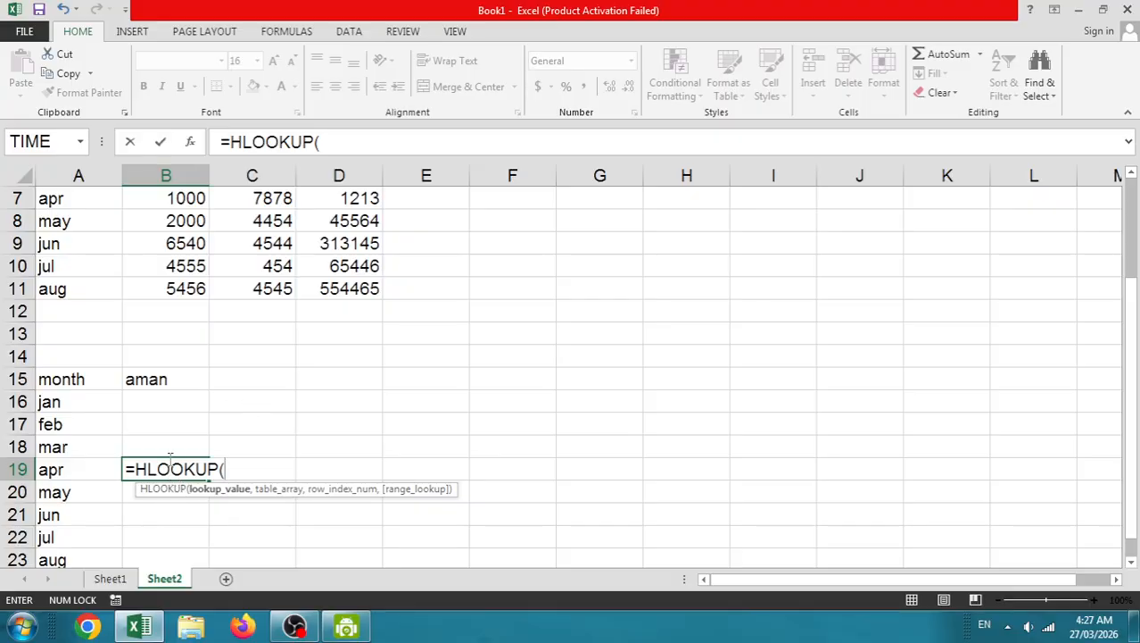
pyautogui.click(154, 378)
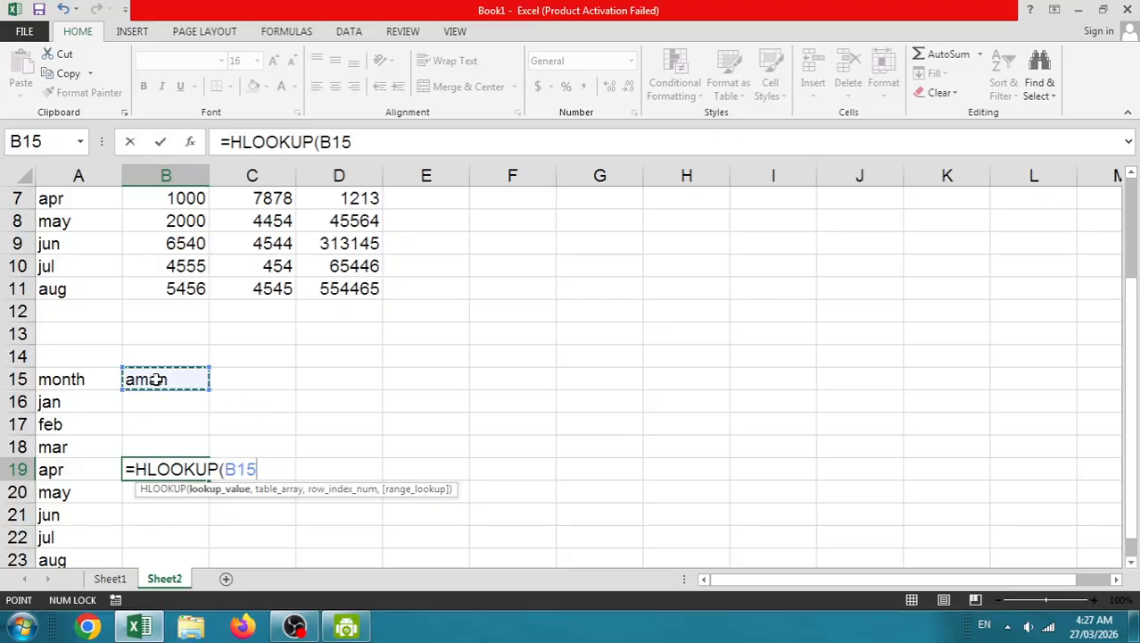
pyautogui.write(',')
pyautogui.scroll(2, 145, 331)
pyautogui.click(80, 246)
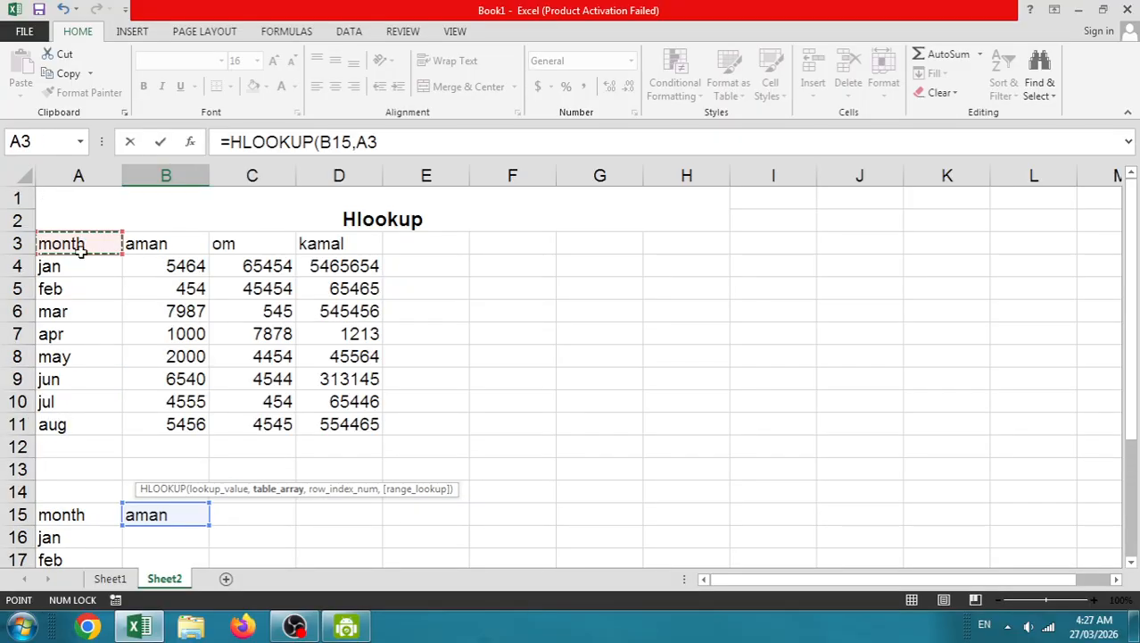
pyautogui.moveTo(80, 249); pyautogui.dragTo(321, 416)
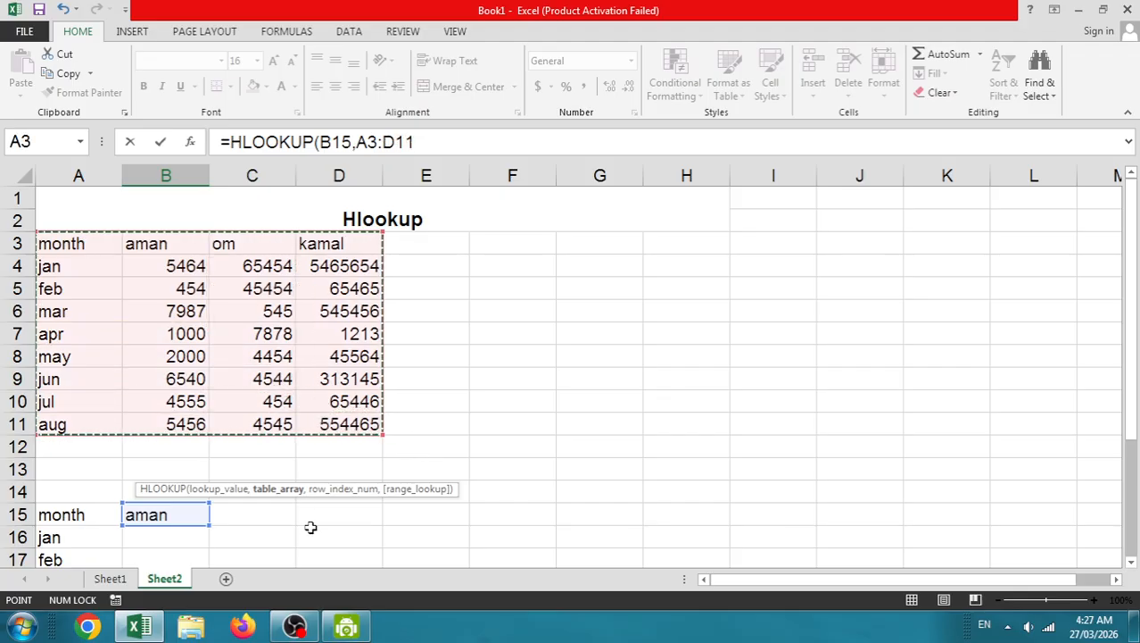
# Complete the HLOOKUP formula in B19 with row index 5 and 0 for an exact match
pyautogui.scroll(-3, 310, 522)
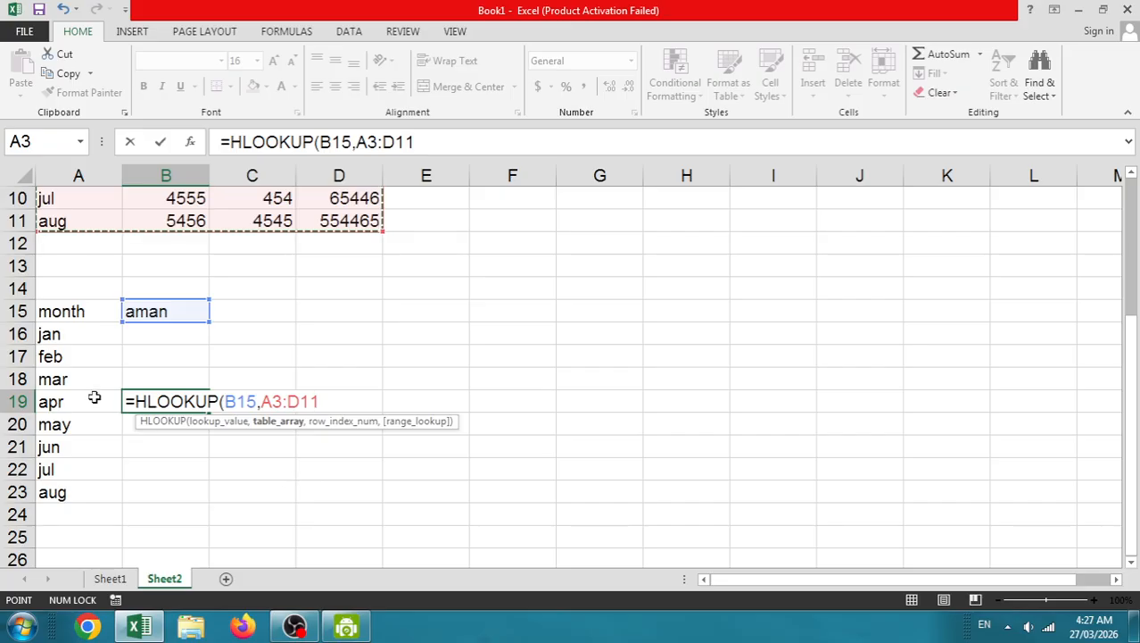
pyautogui.scroll(3, 93, 397)
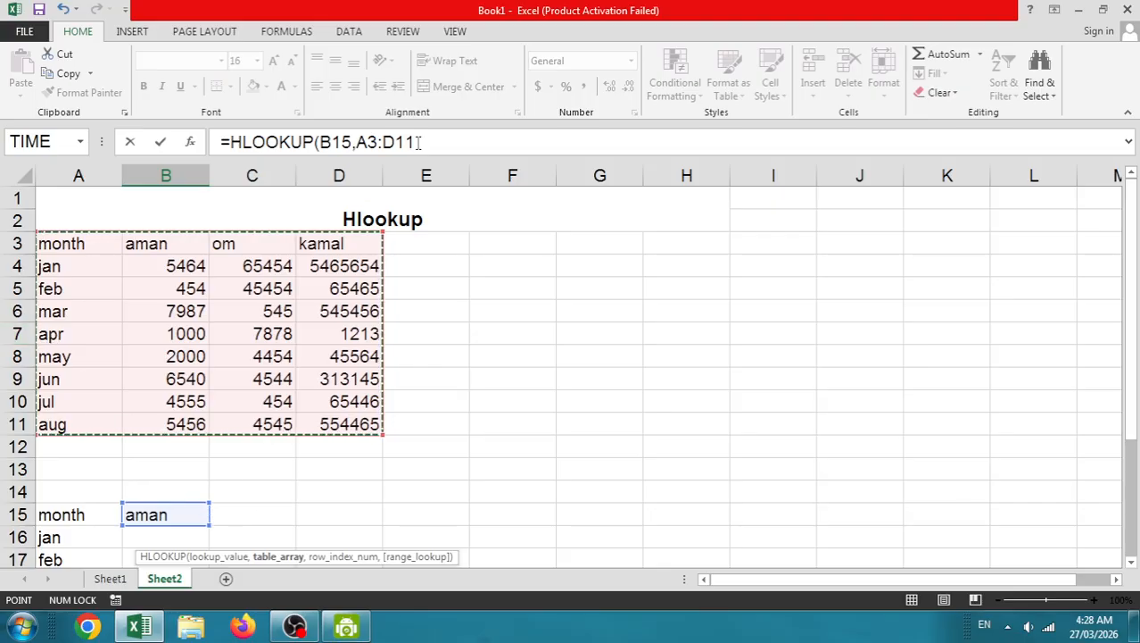
pyautogui.write(',5')
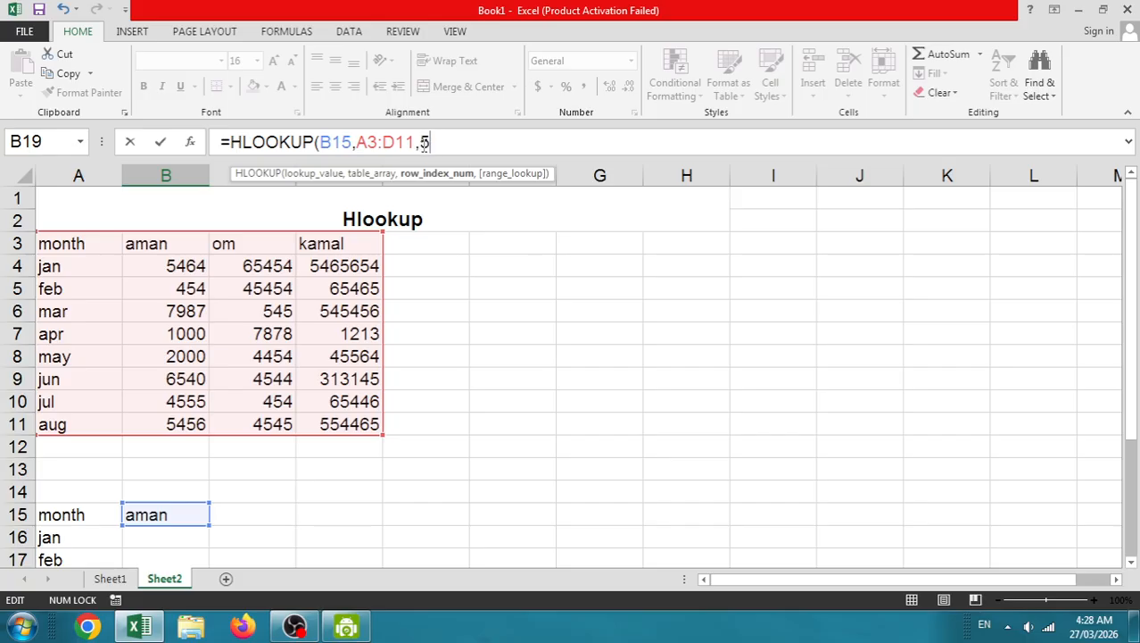
pyautogui.write(',0')
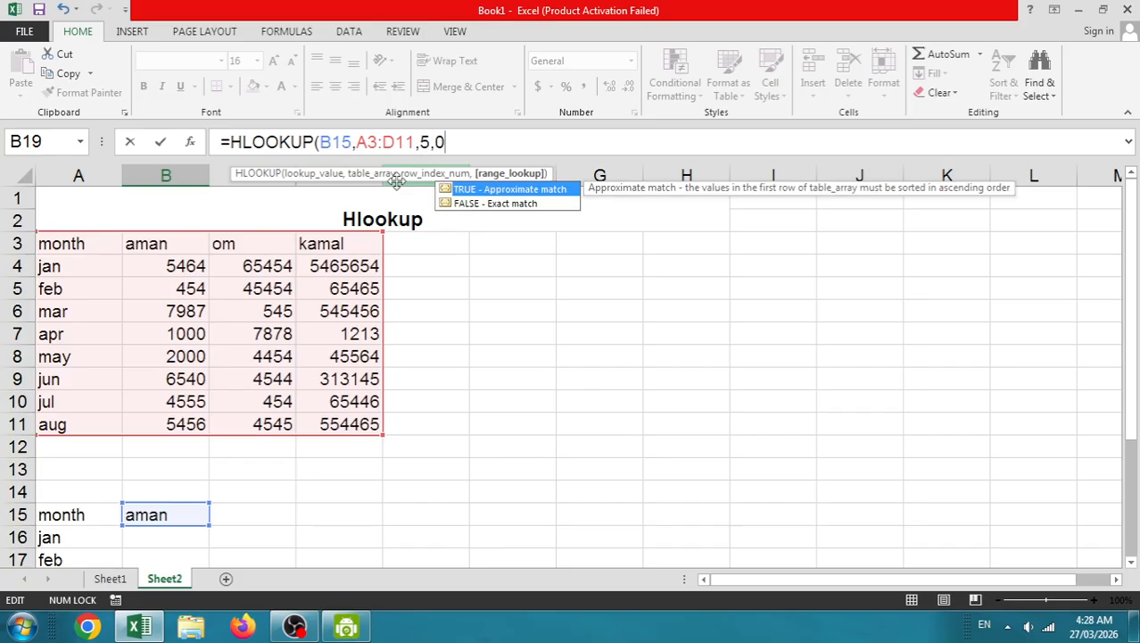
pyautogui.write(')')
pyautogui.press('Return')
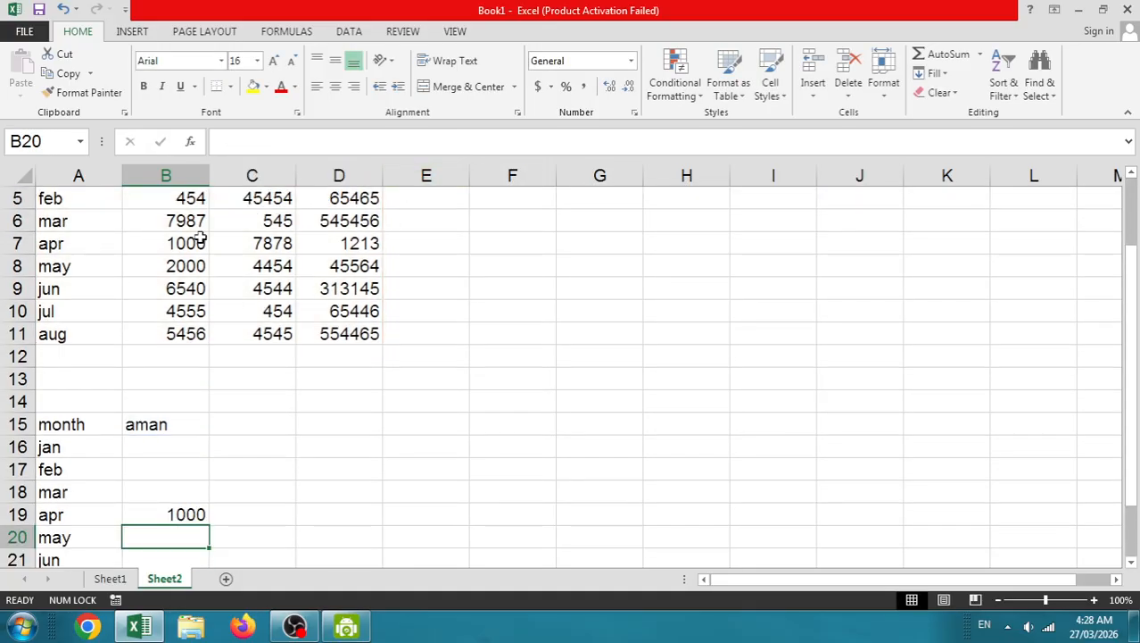
# Enter the second person's name as a lookup heading in C15
pyautogui.click(261, 423)
pyautogui.scroll(2, 280, 416)
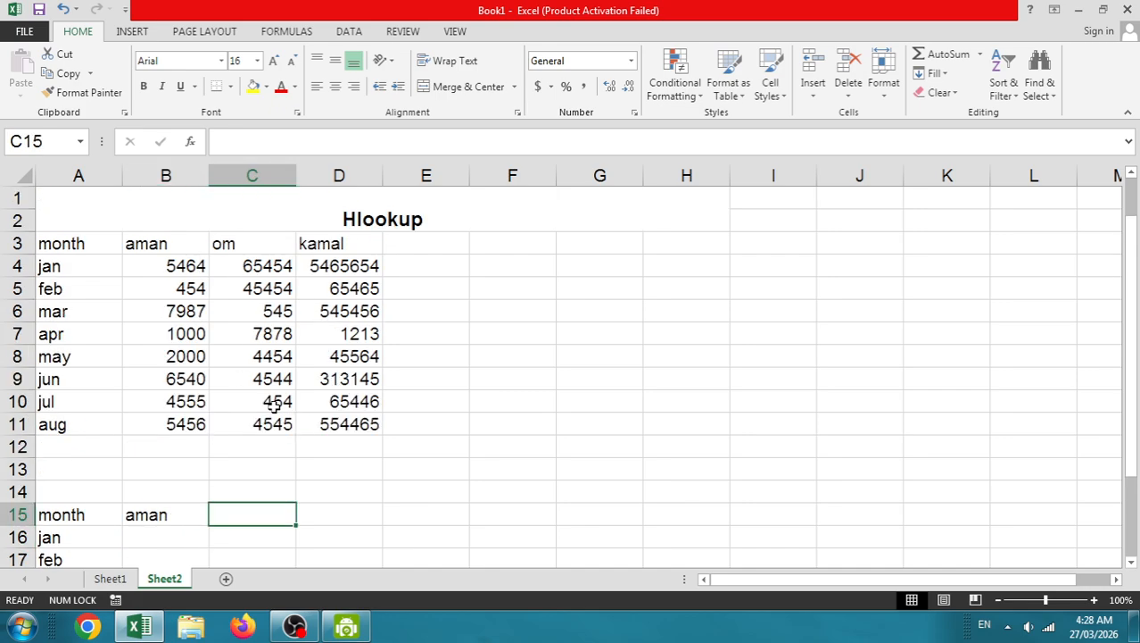
pyautogui.write('om')
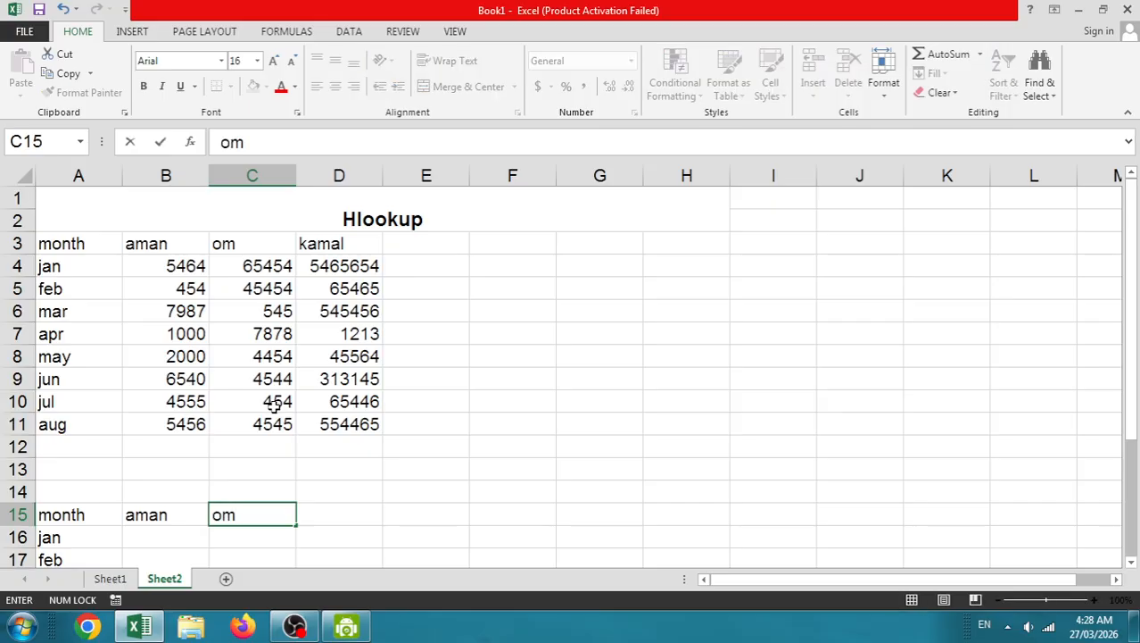
# Begin an HLOOKUP formula in C21, the copied June row, with C15 as lookup value and A3:D11 as table array
pyautogui.scroll(-3, 277, 403)
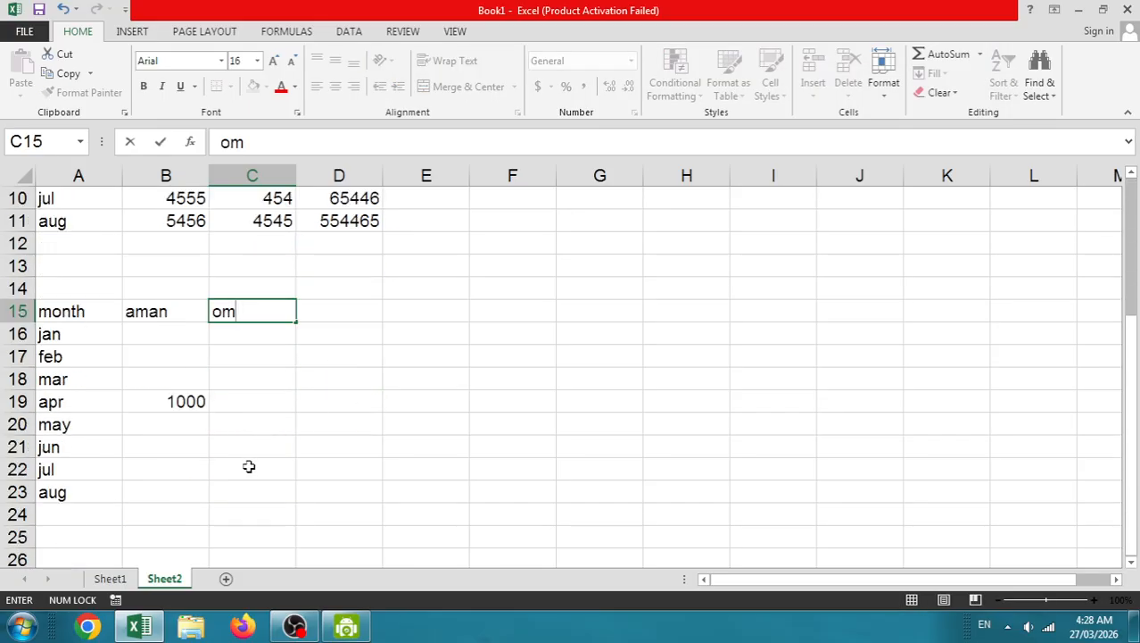
pyautogui.click(252, 447)
pyautogui.write('=')
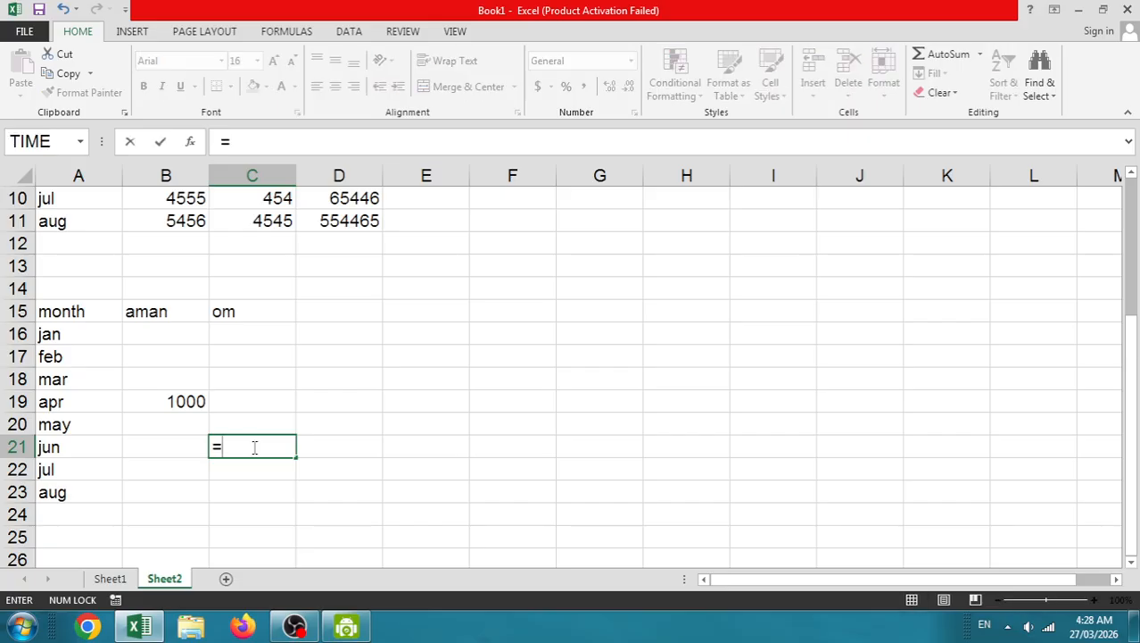
pyautogui.write('hl')
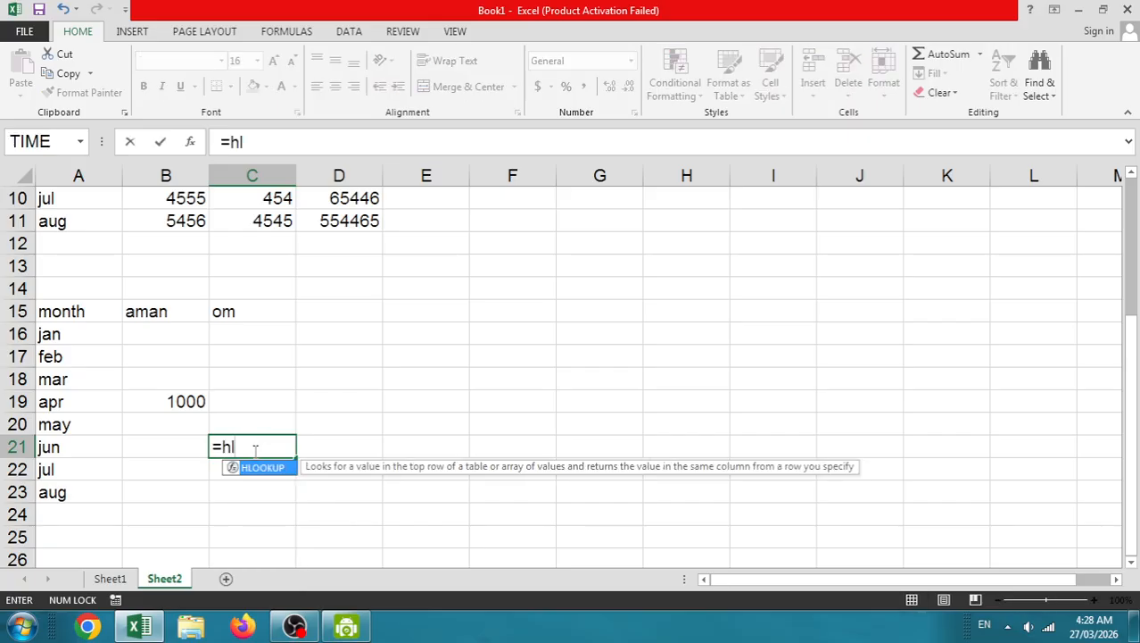
pyautogui.doubleClick(263, 467)
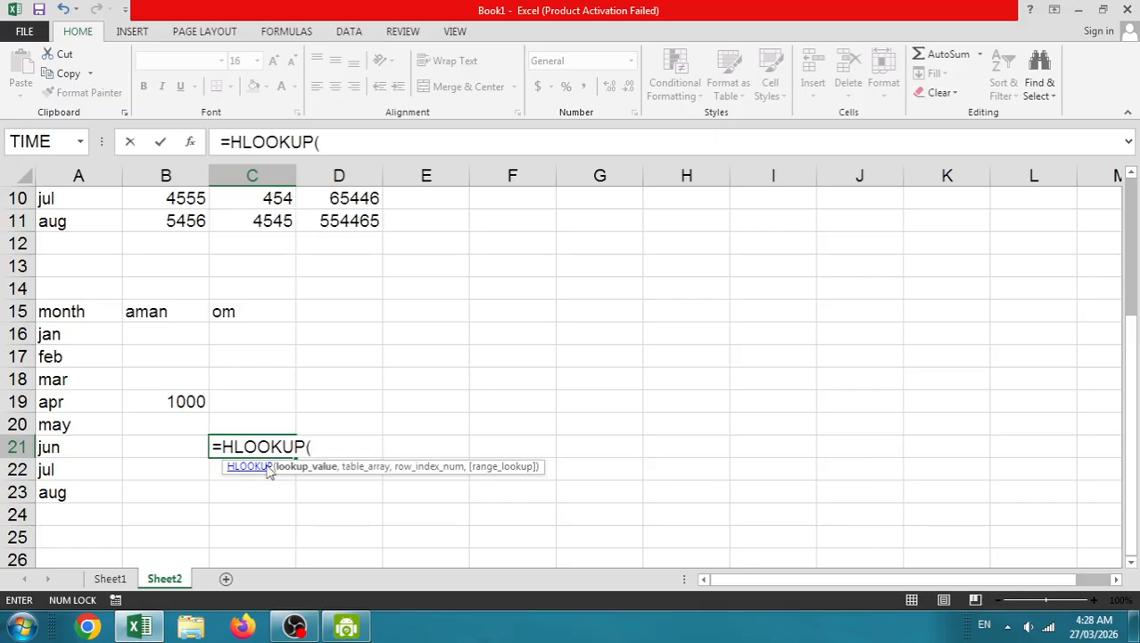
pyautogui.click(264, 310)
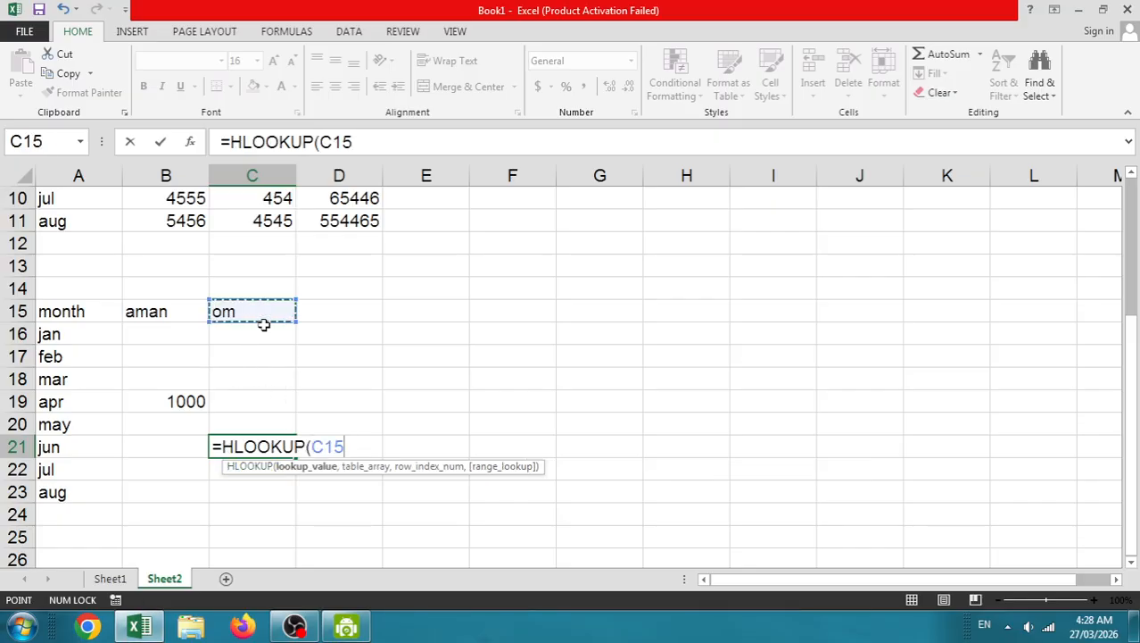
pyautogui.write(',')
pyautogui.scroll(3, 326, 359)
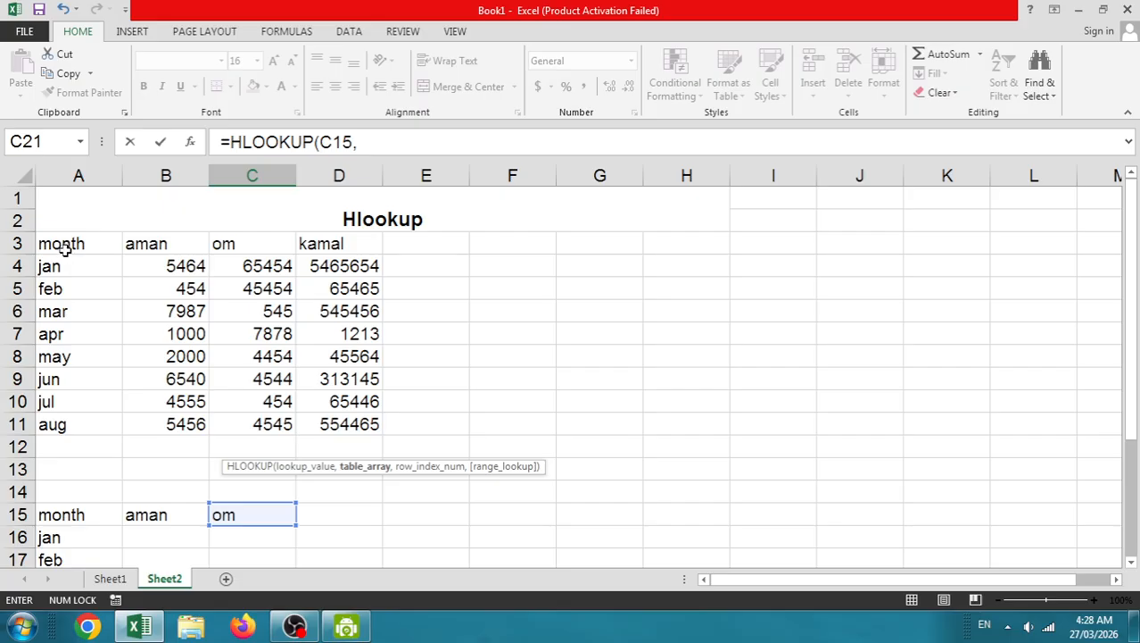
pyautogui.moveTo(67, 248); pyautogui.dragTo(367, 432)
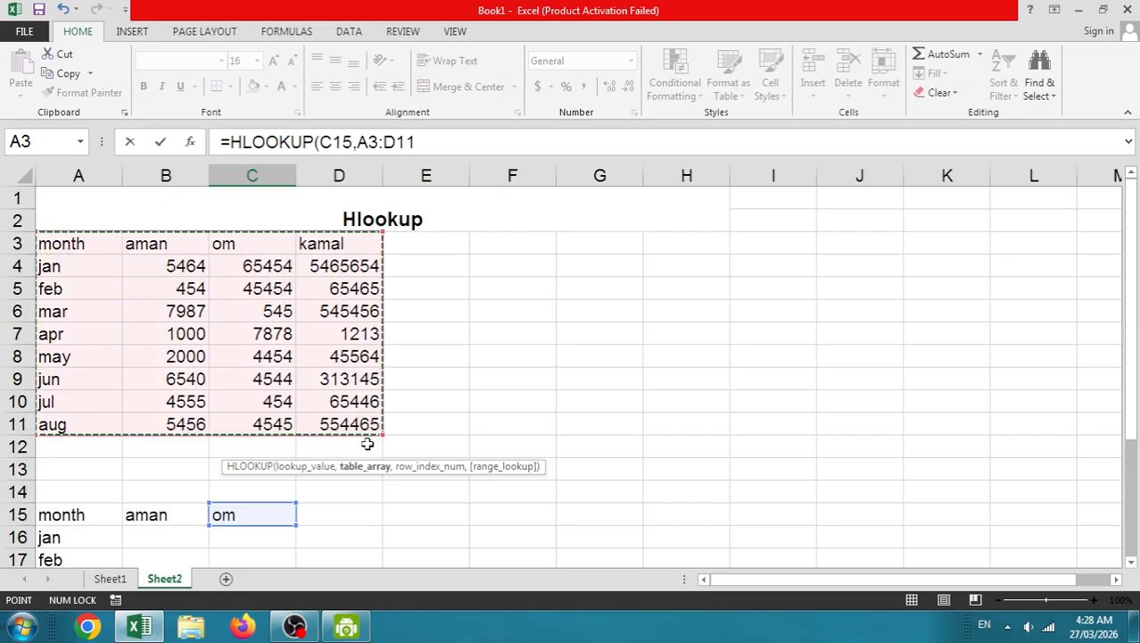
# Complete the HLOOKUP formula in C21 with row index 7 and 0 for an exact match
pyautogui.write(',')
pyautogui.scroll(-1, 367, 458)
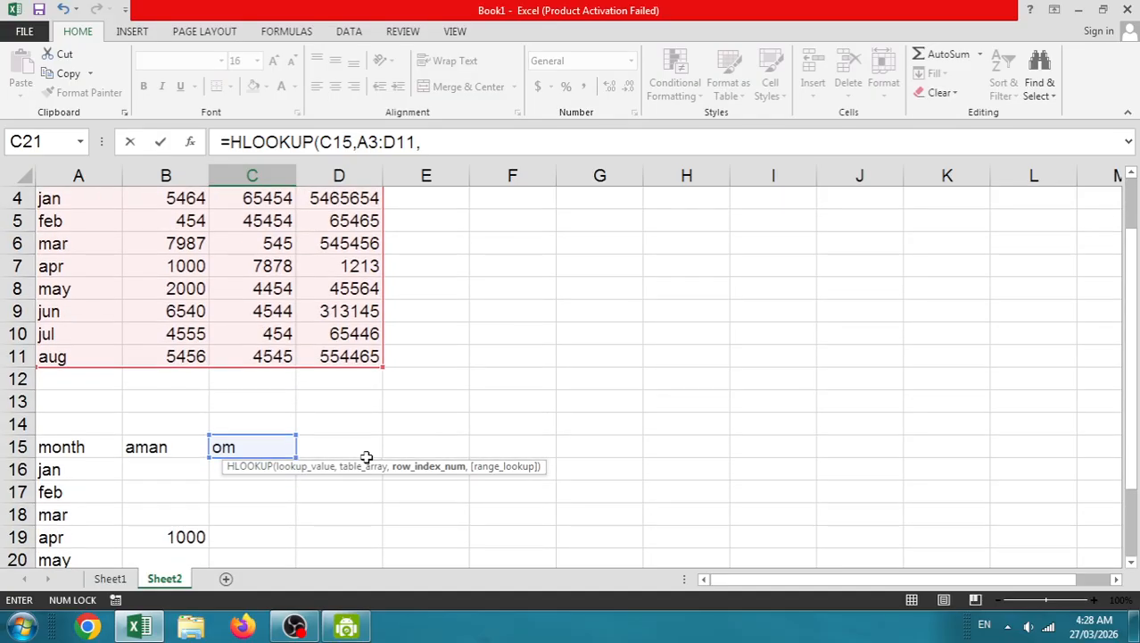
pyautogui.scroll(-2, 128, 514)
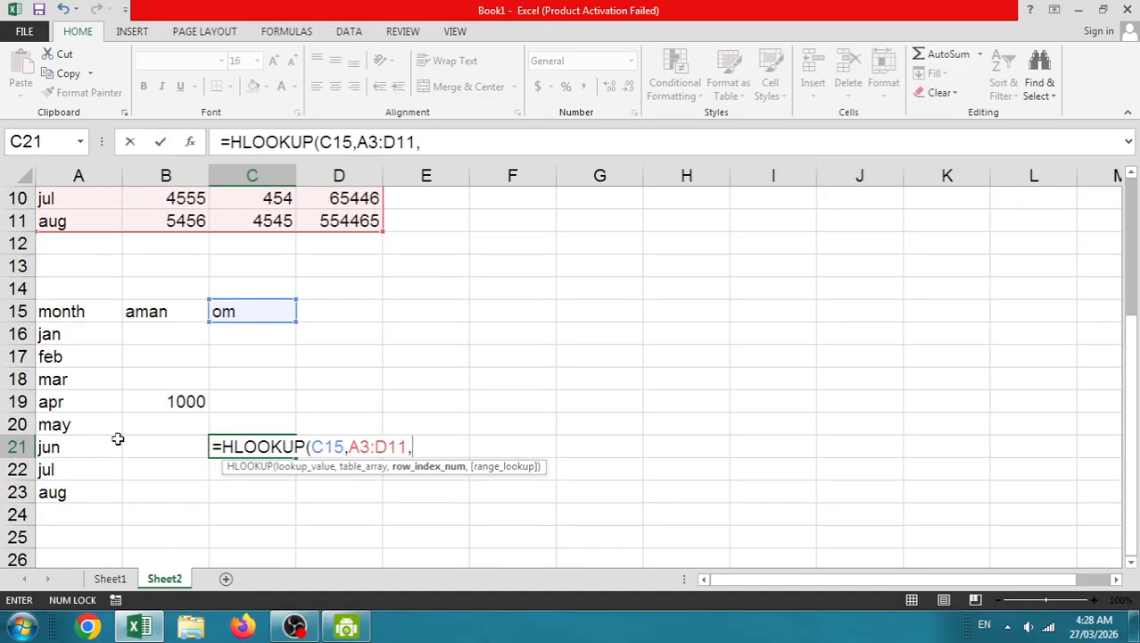
pyautogui.scroll(2, 45, 428)
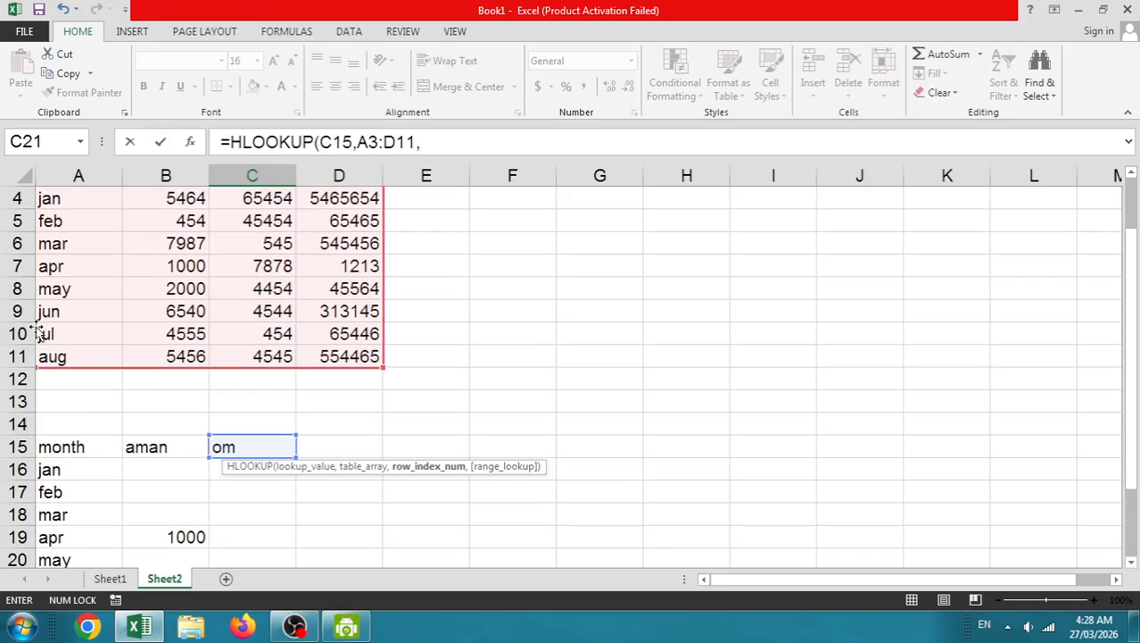
pyautogui.scroll(1, 64, 264)
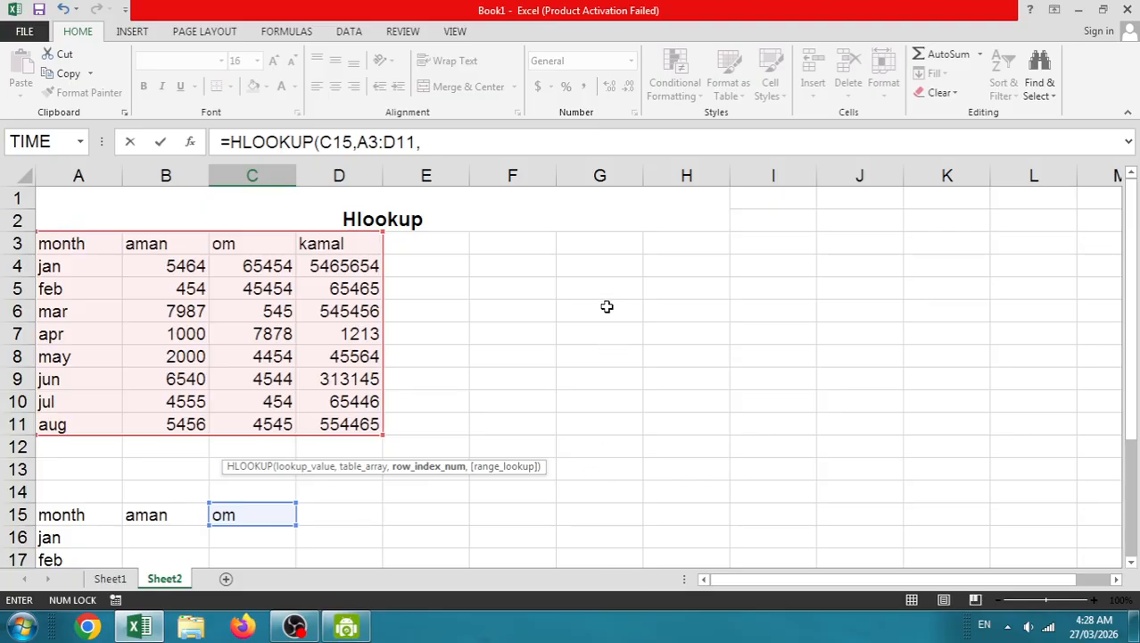
pyautogui.write('7,0)')
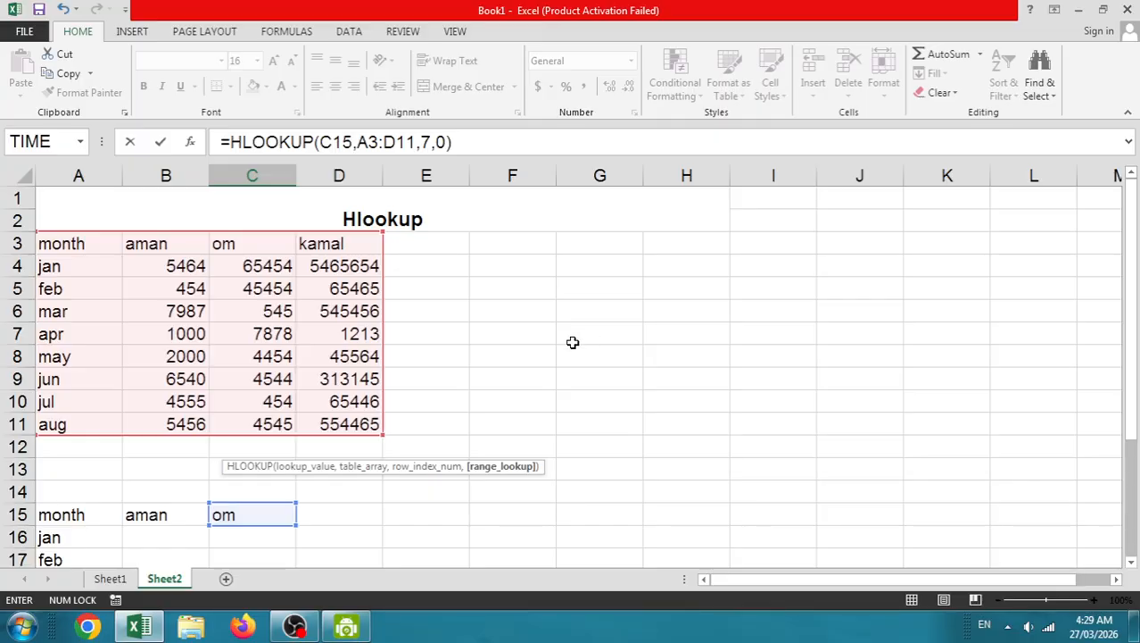
pyautogui.press('Return')
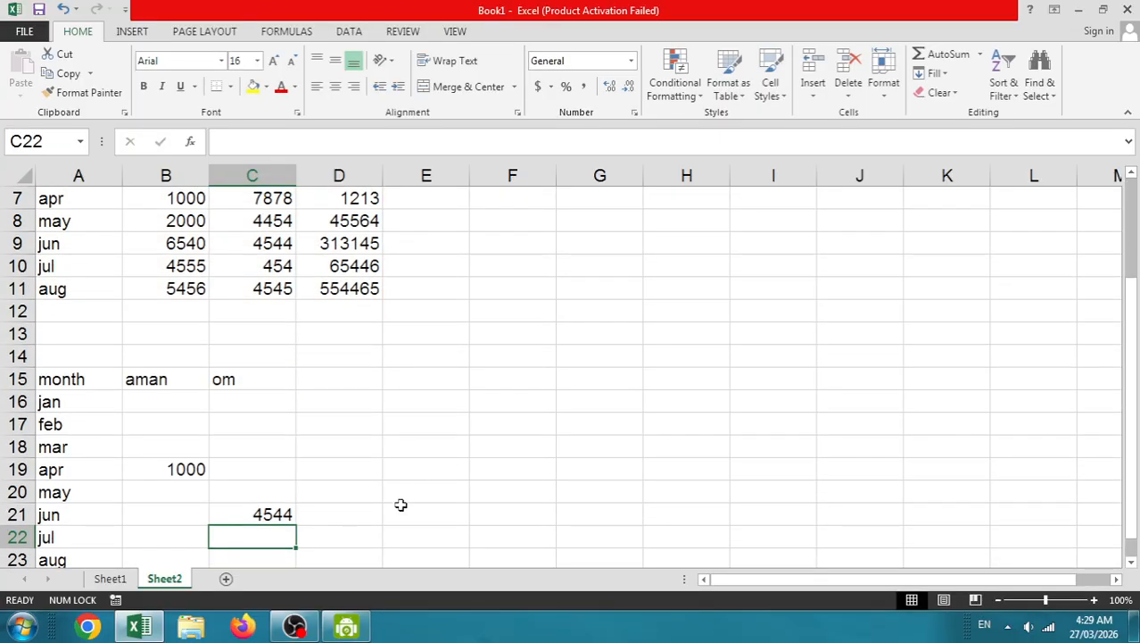
# Compare the June lookup result in C21 with the second person's June value in C9 of the source table
pyautogui.scroll(1, 356, 277)
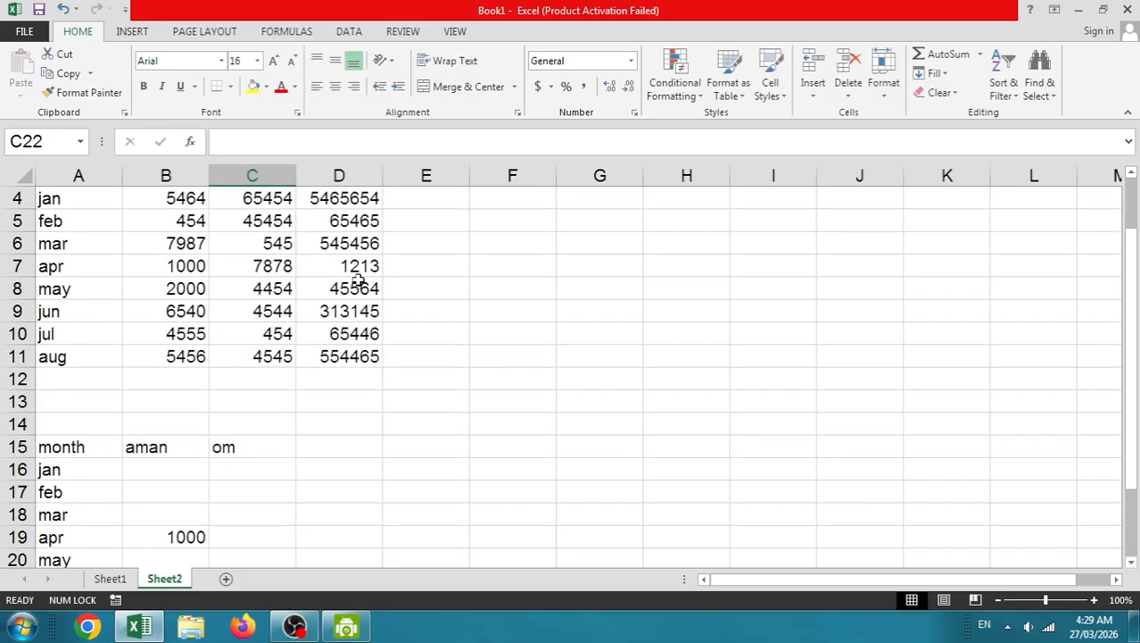
pyautogui.scroll(1, 364, 284)
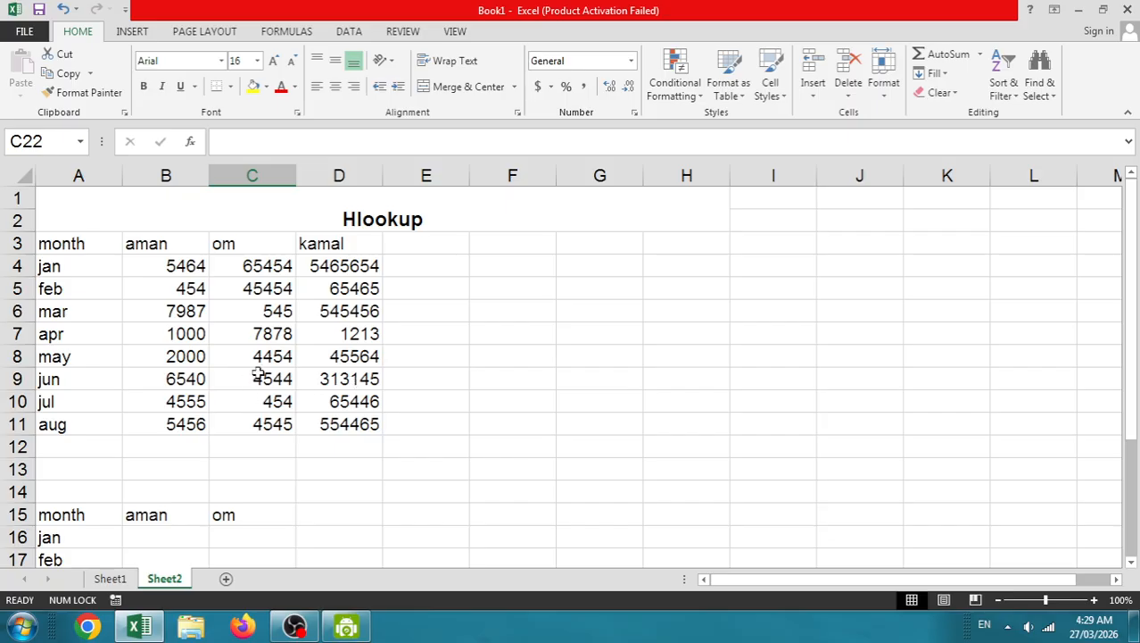
pyautogui.scroll(-3, 348, 410)
pyautogui.scroll(3, 302, 375)
pyautogui.click(282, 380)
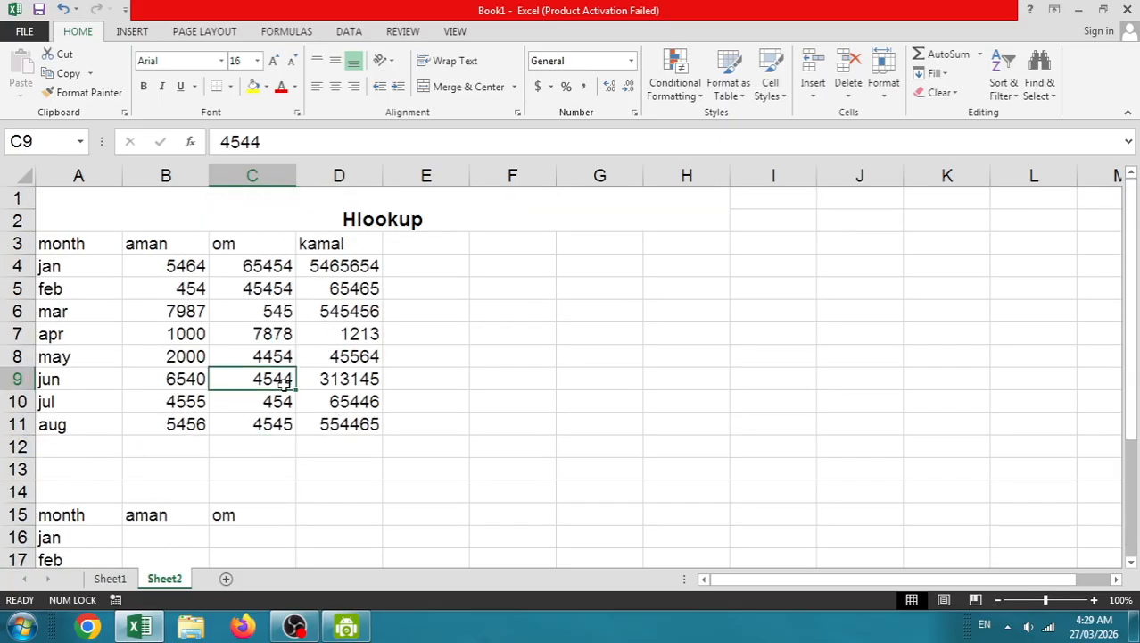
pyautogui.scroll(-1, 278, 382)
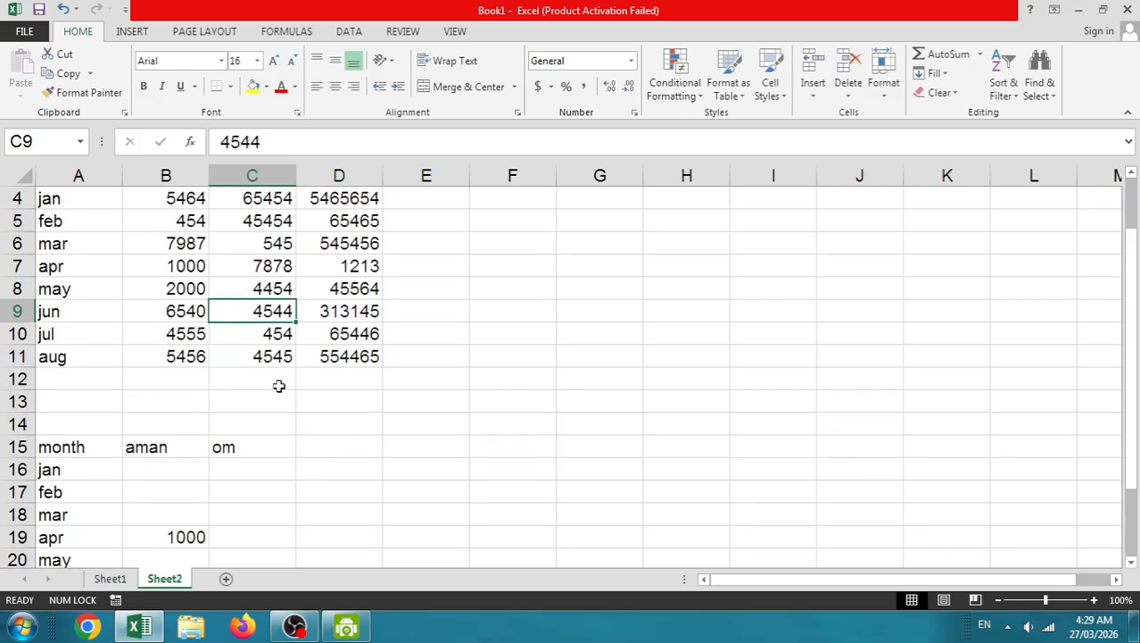
pyautogui.scroll(1, 278, 382)
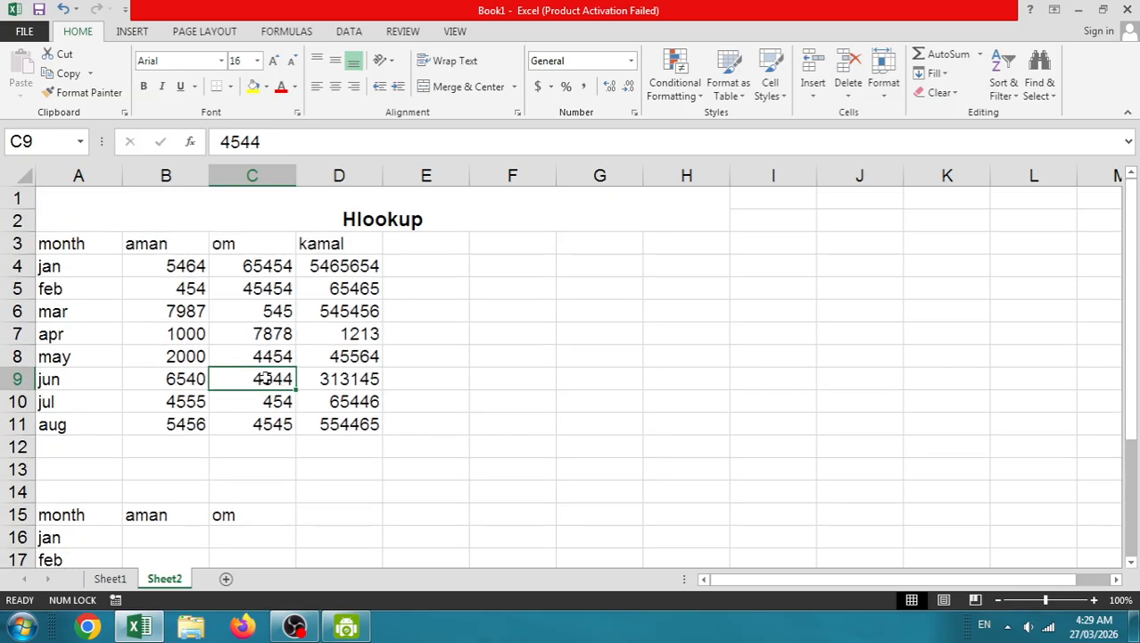
# Review the Vlookup table on Sheet1, and return to the Hlookup table on Sheet2
pyautogui.click(111, 579)
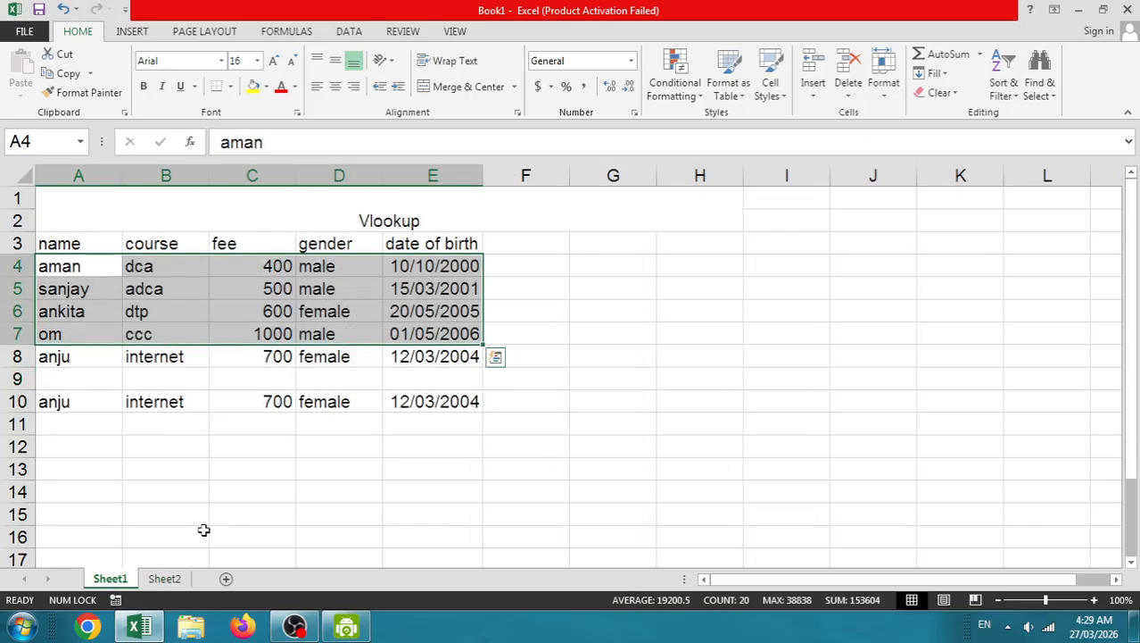
pyautogui.click(165, 579)
pyautogui.click(448, 387)
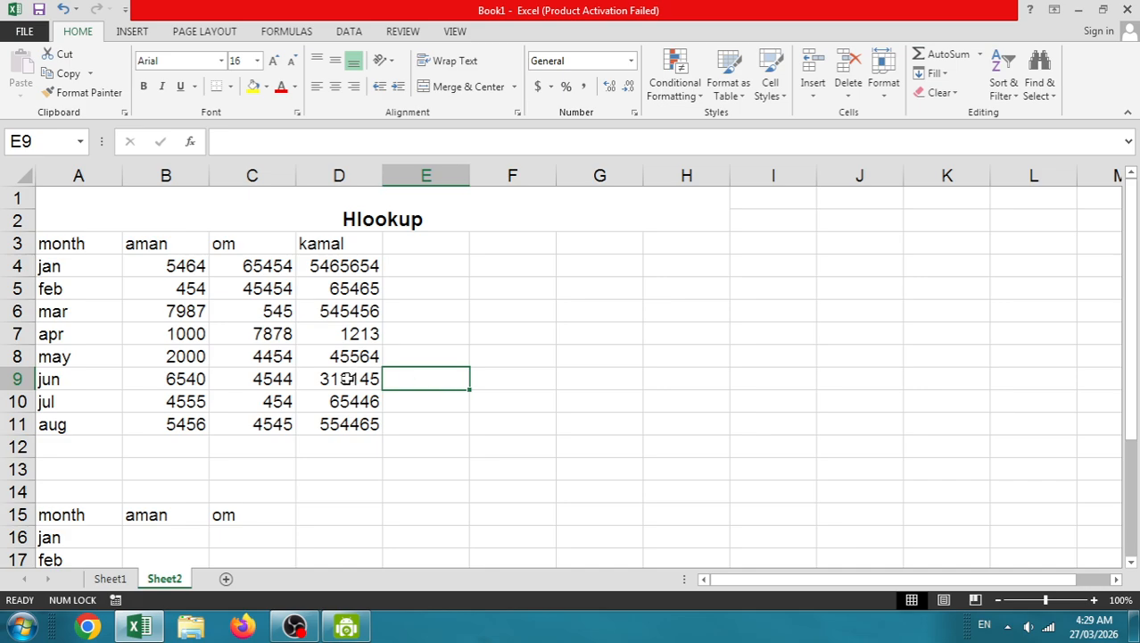
pyautogui.click(338, 328)
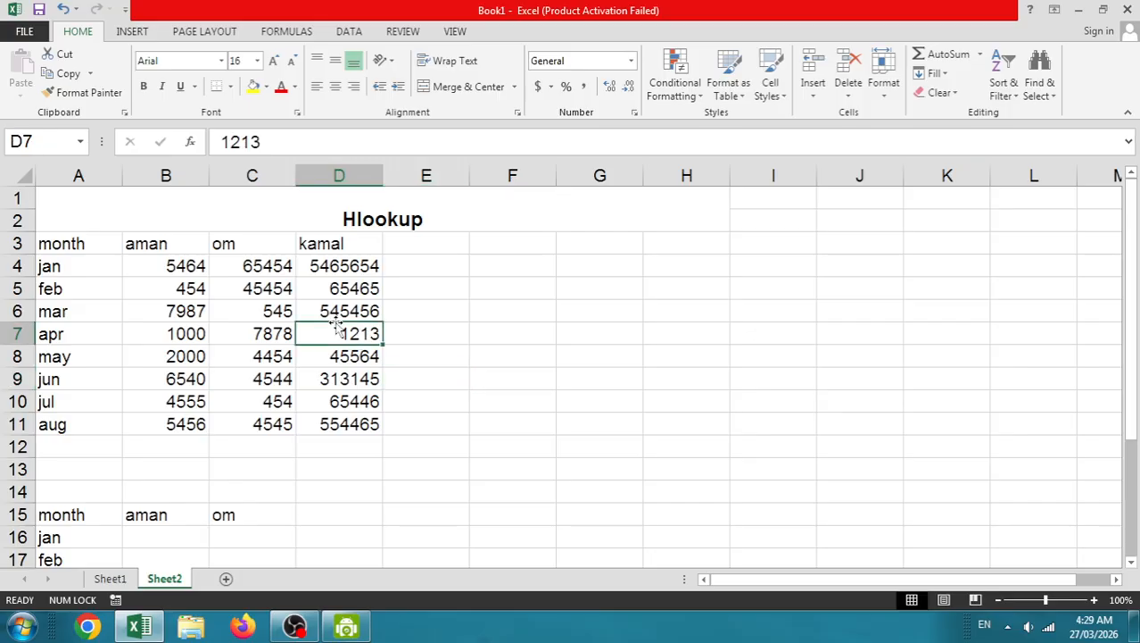
pyautogui.click(236, 350)
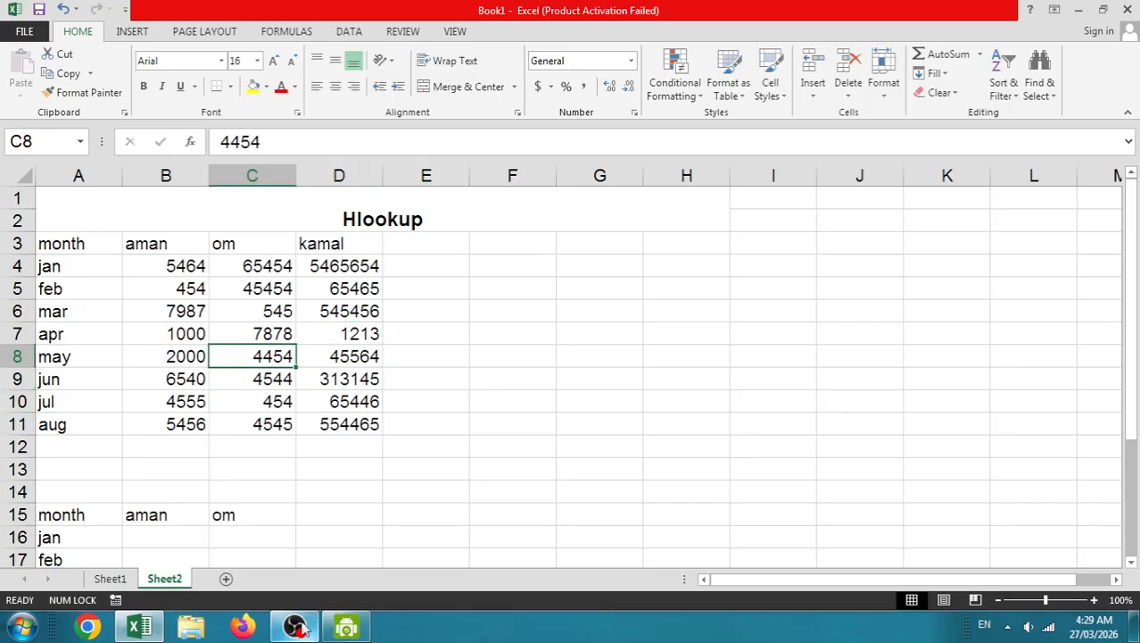